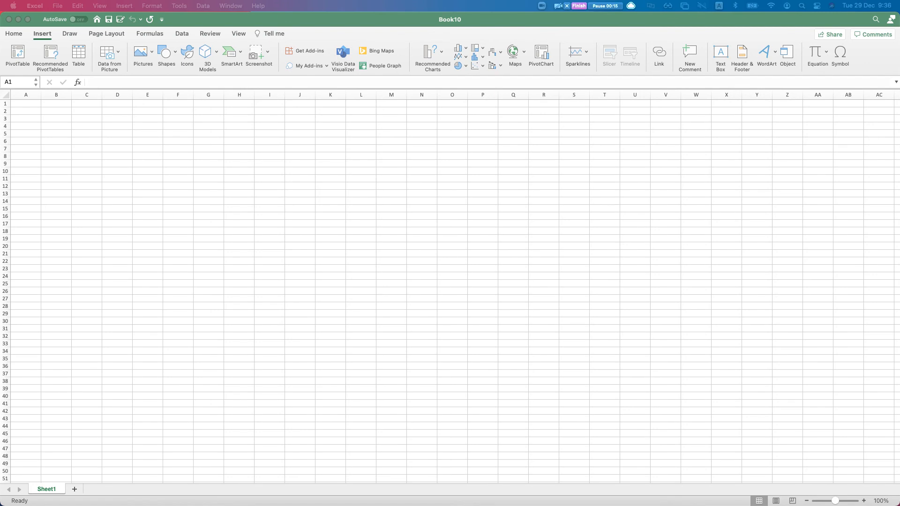
Step: Drag the Chrome window over the blank Book10 workbook so the browser fills the screen
left_click_drag(899, 17, 563, 20)
Step: Grant FormTitan access to Salesforce under Account Settings > Push Settings / Logs, making it Authenticated
left_click(131, 29)
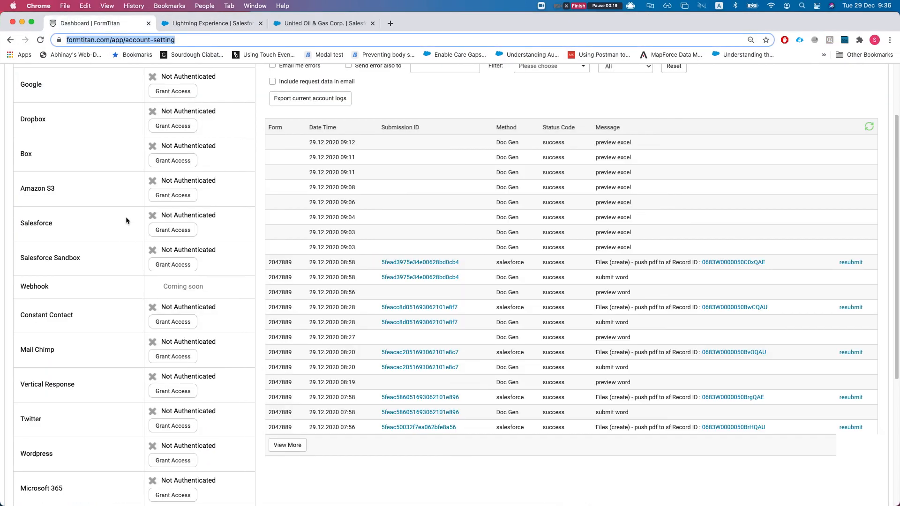
scroll(125, 237, "down", 1)
scroll(60, 216, "up", 5)
left_click(36, 82)
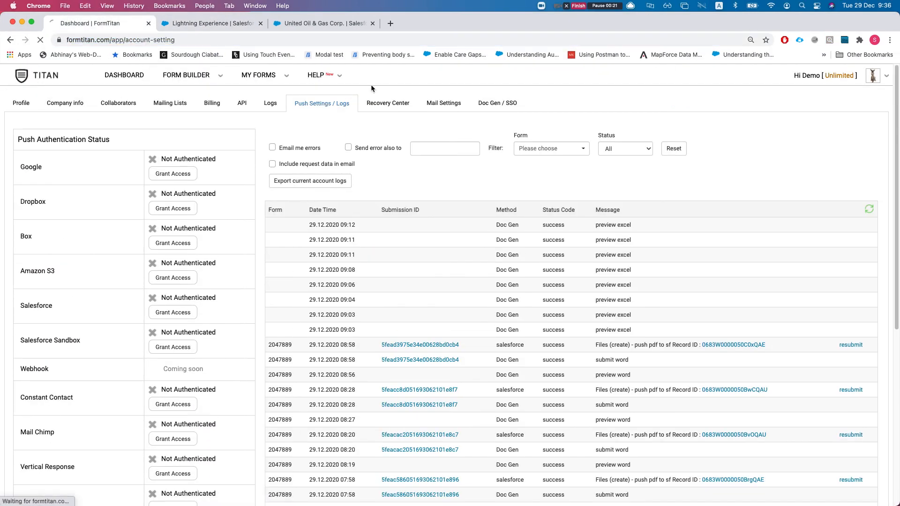
left_click(881, 75)
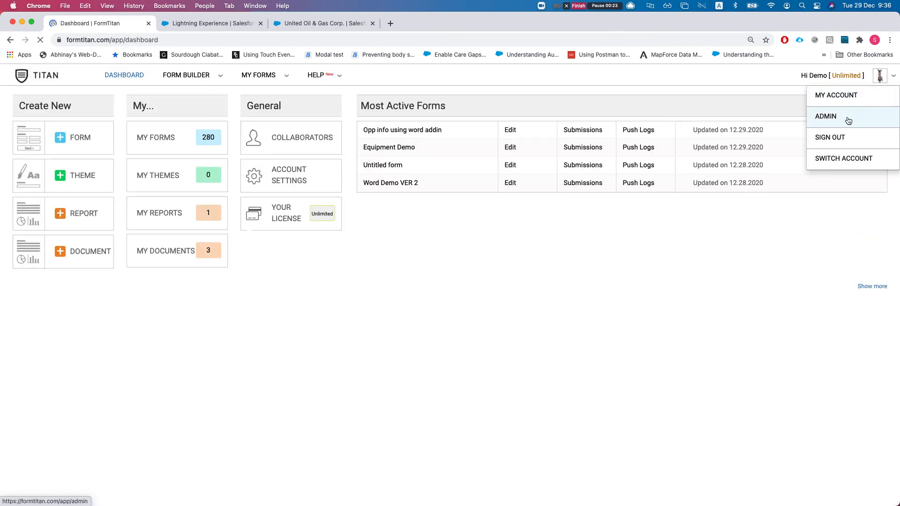
left_click(846, 96)
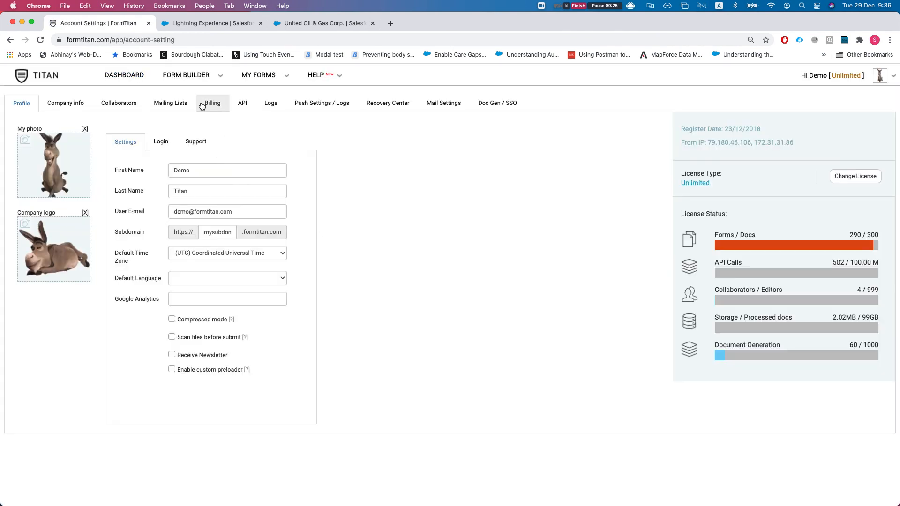
left_click(319, 104)
scroll(122, 264, "down", 2)
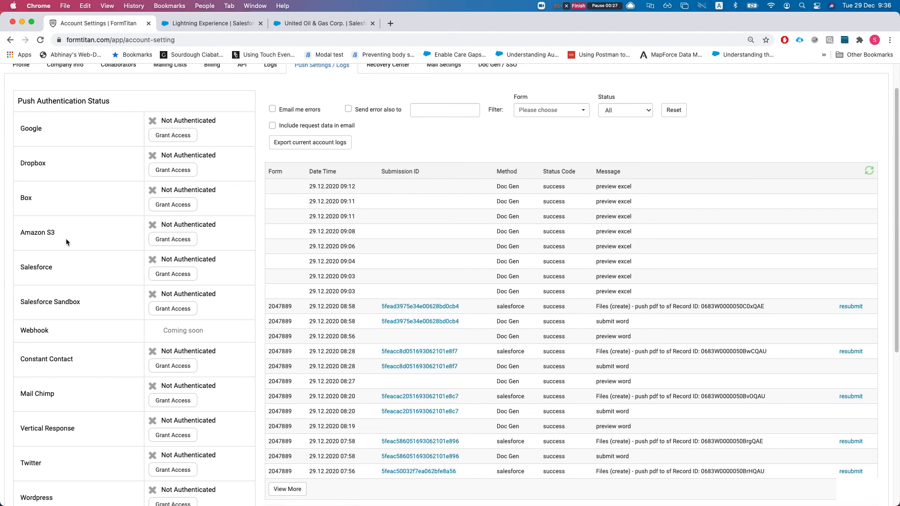
left_click(174, 275)
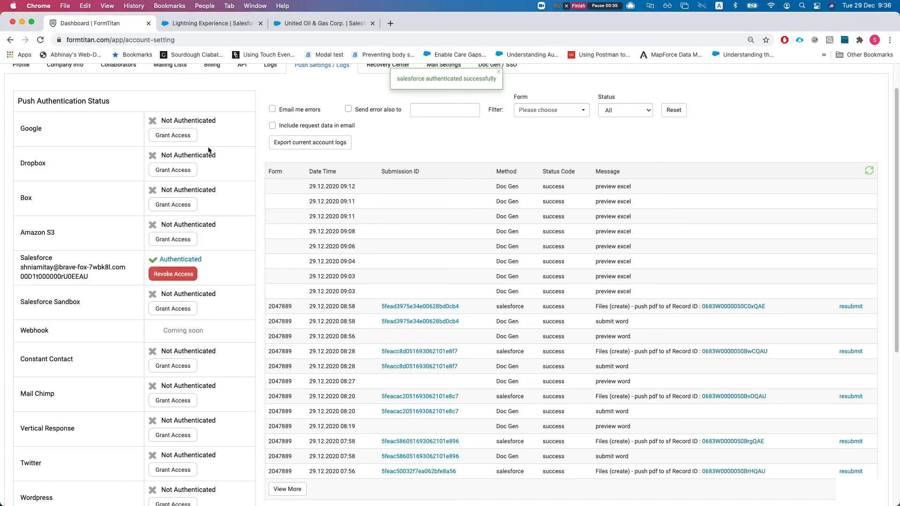
left_click(497, 74)
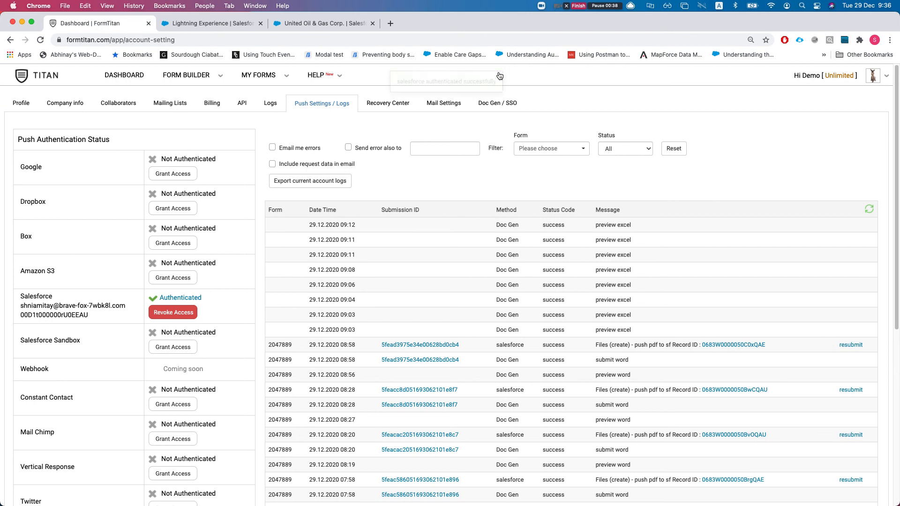
Step: Save the FormTitan Doc Gen / SSO settings until they show Updated, then return to Excel's Book10
left_click(488, 104)
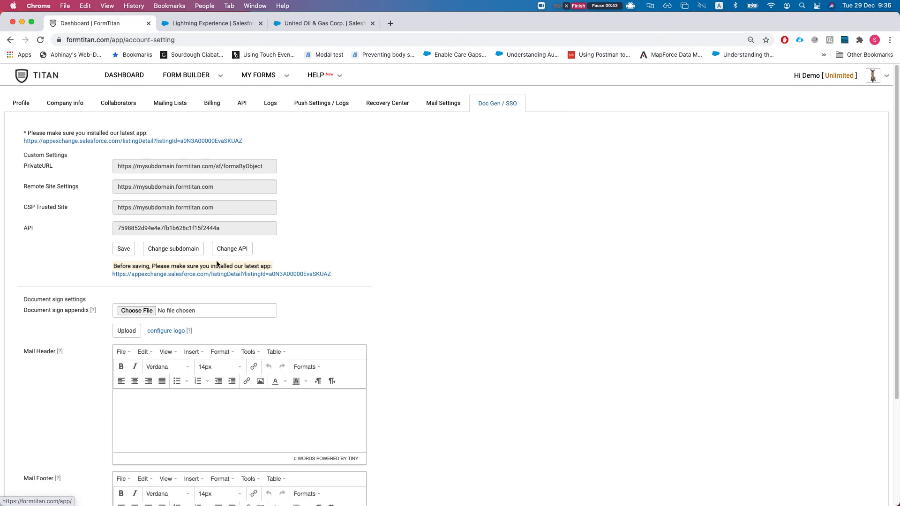
left_click(170, 275, "super")
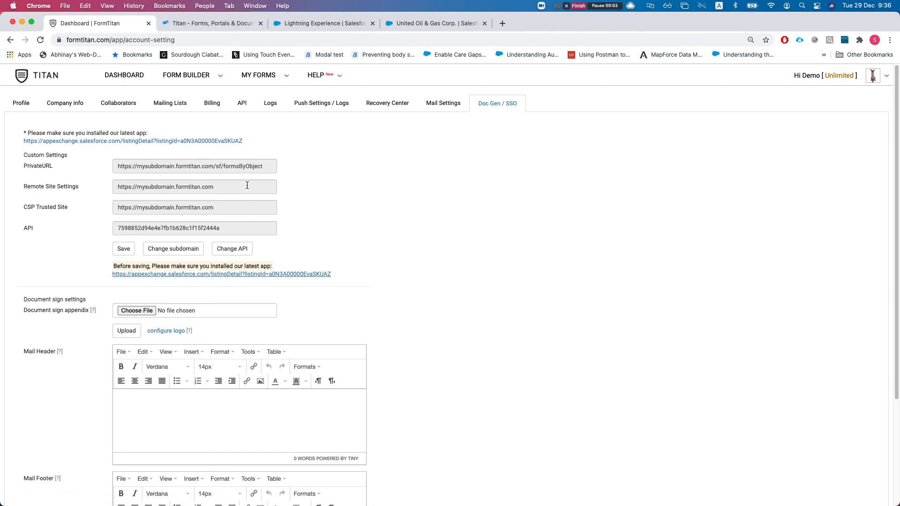
left_click(242, 103)
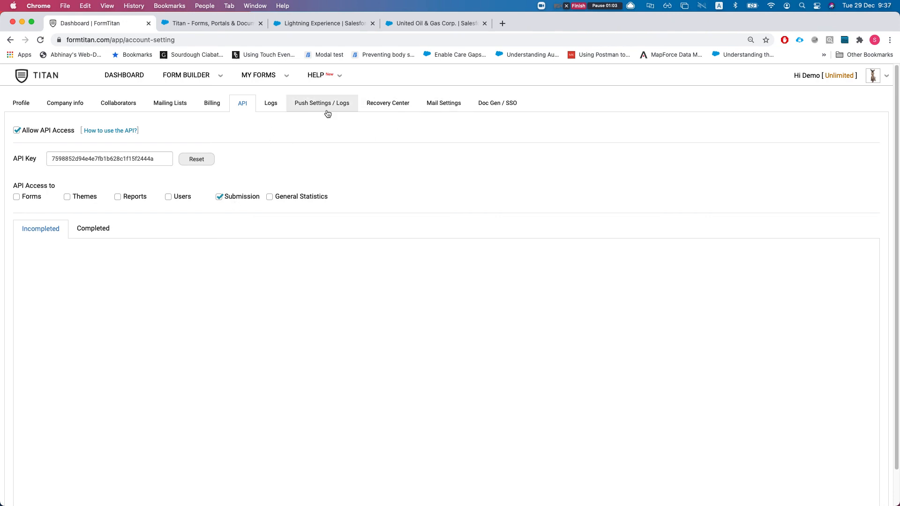
left_click(476, 103)
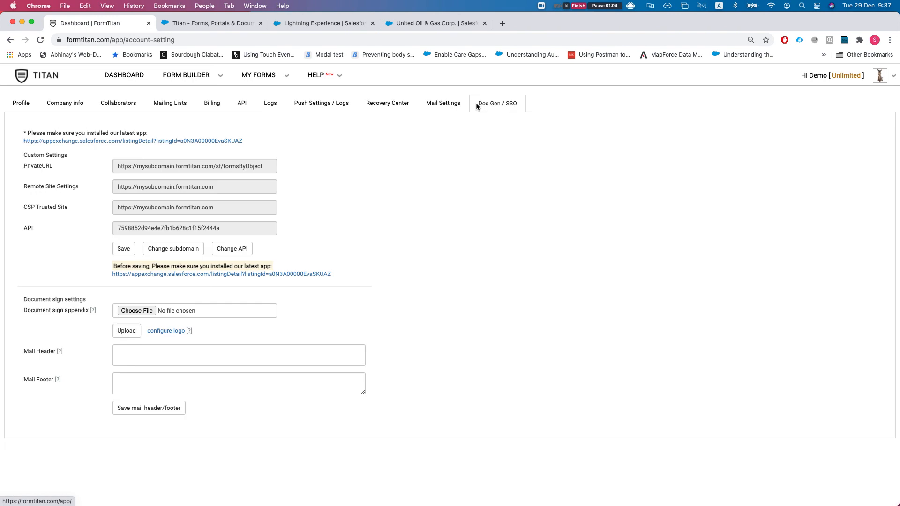
left_click(123, 249)
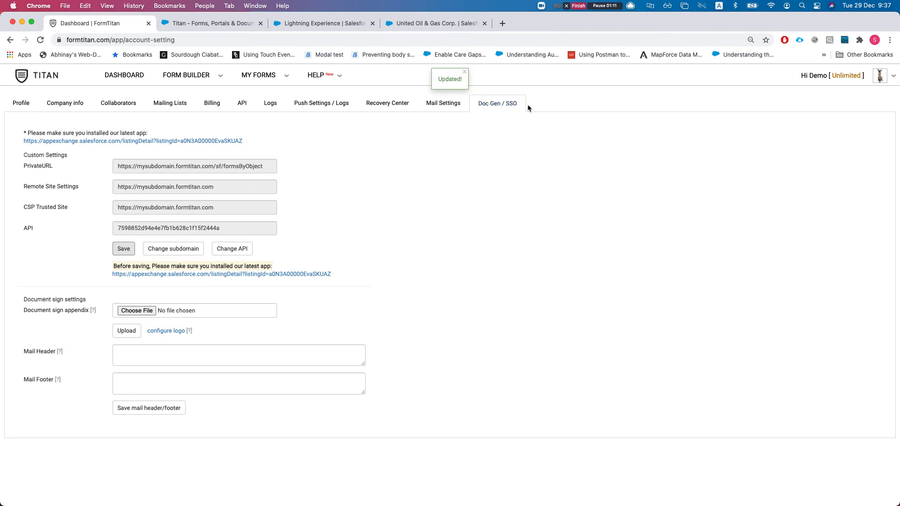
key("ctrl+Up")
left_click(251, 202)
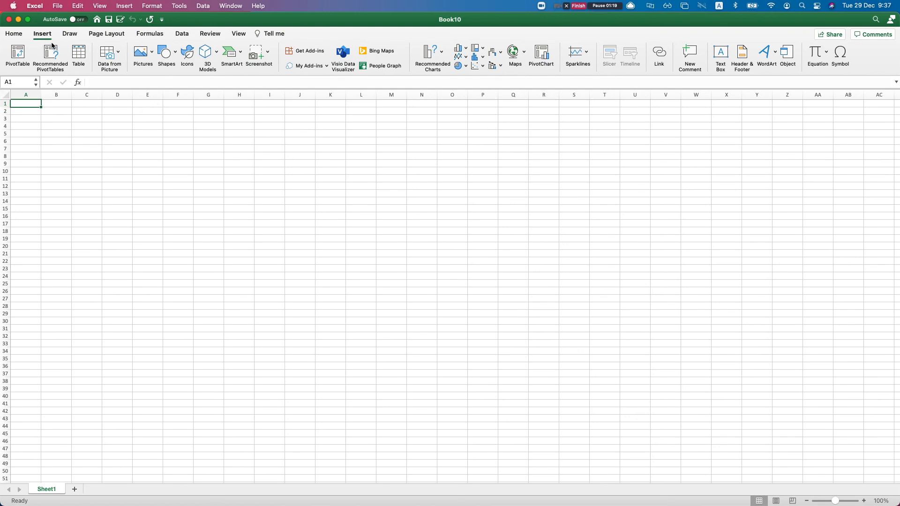
Step: Search the Office Store for TITAN and add the Titan- Salesforce composer for Excel add-in
left_click(305, 51)
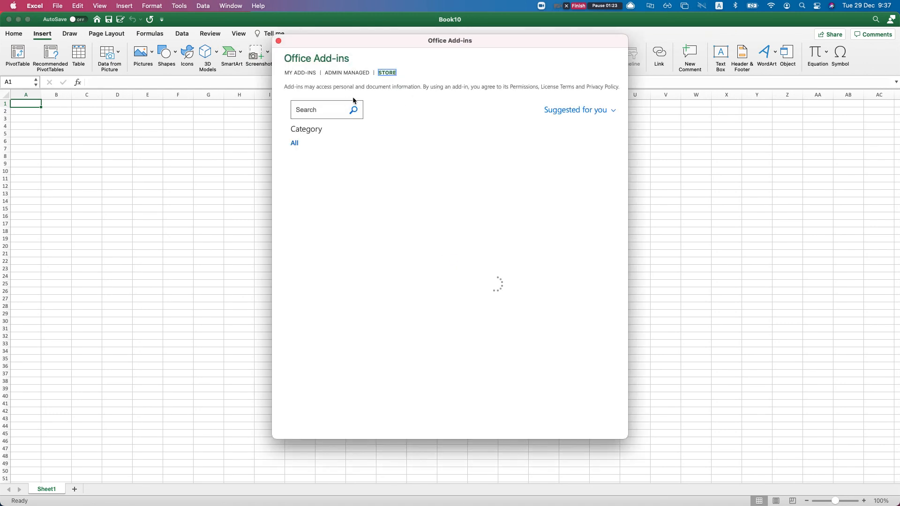
left_click(299, 111)
type("TITAN")
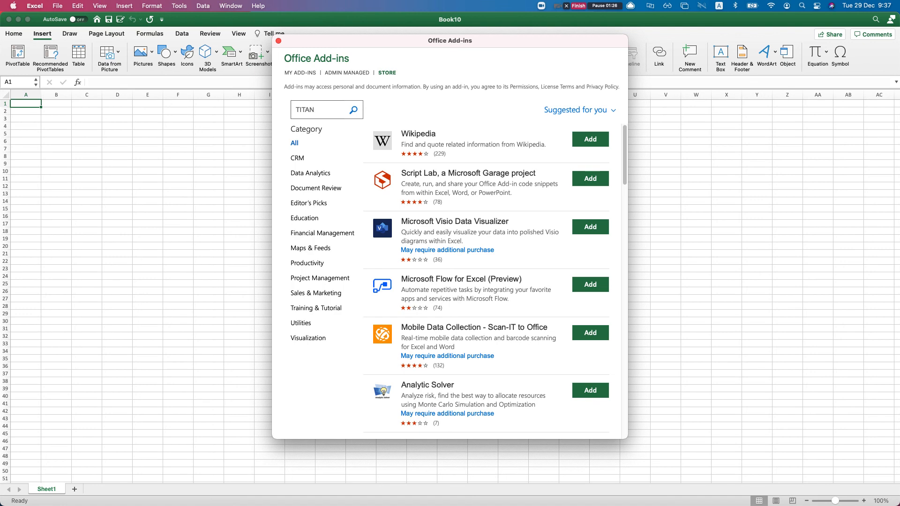
key("Return")
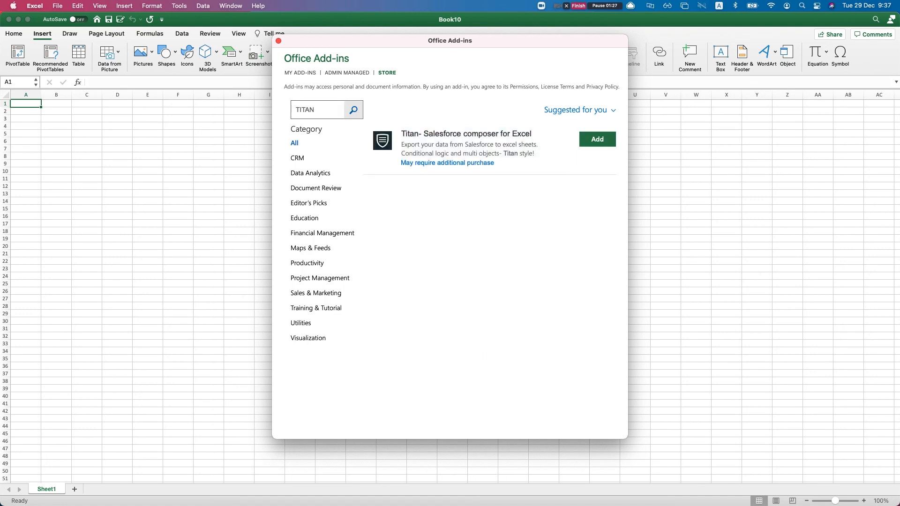
left_click(592, 140)
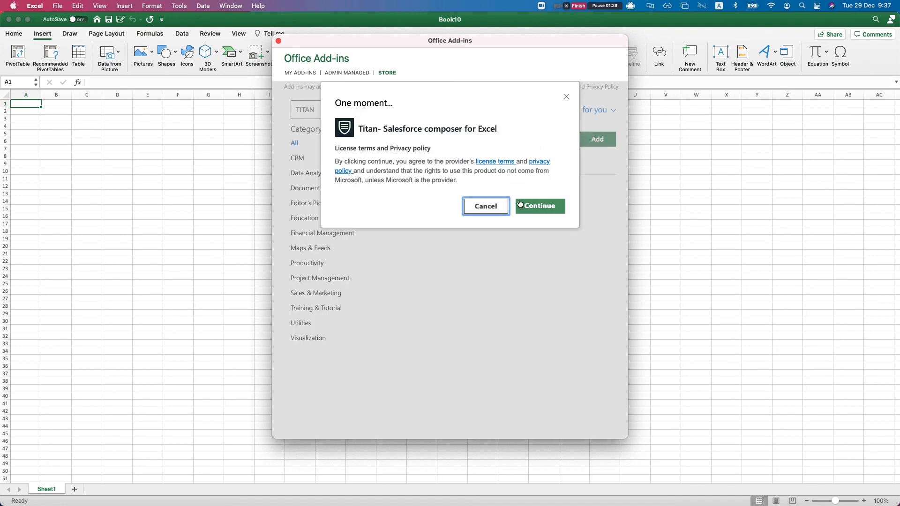
left_click(537, 206)
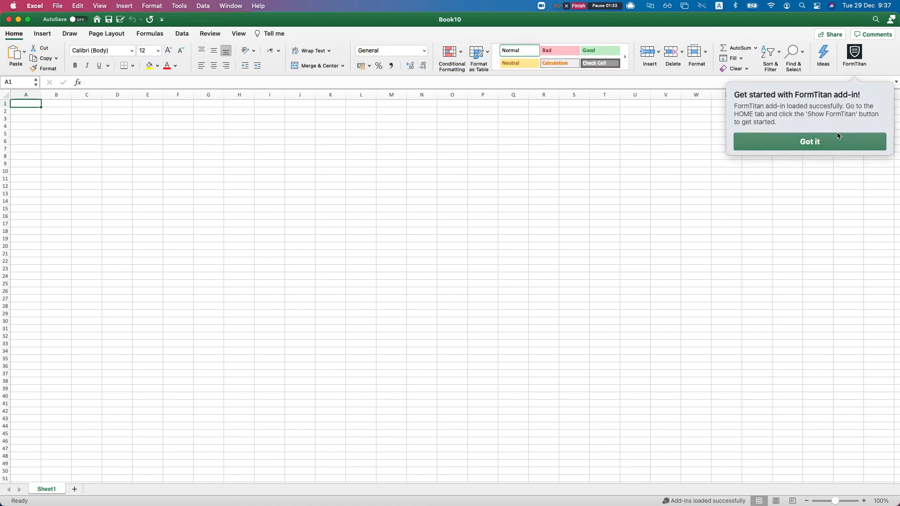
Step: Open the FormTitan pane from the Home ribbon and sign out of the current session
left_click(820, 148)
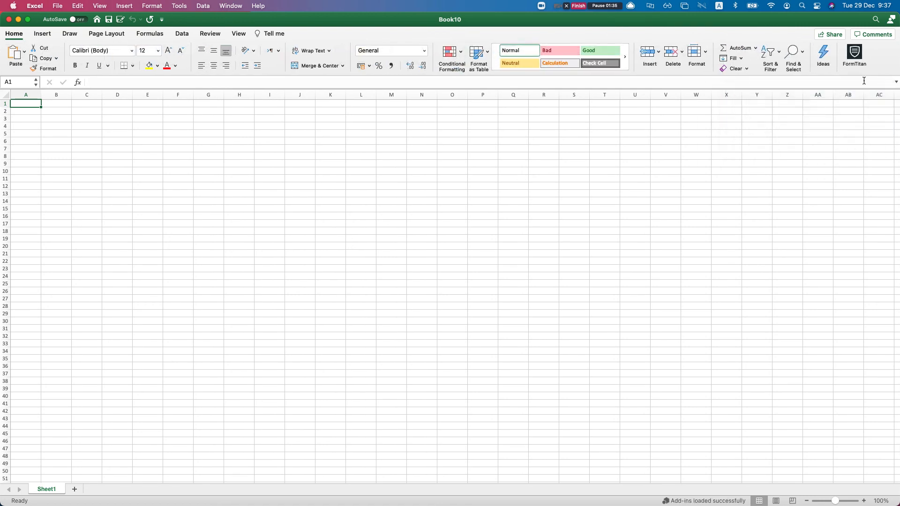
left_click(854, 53)
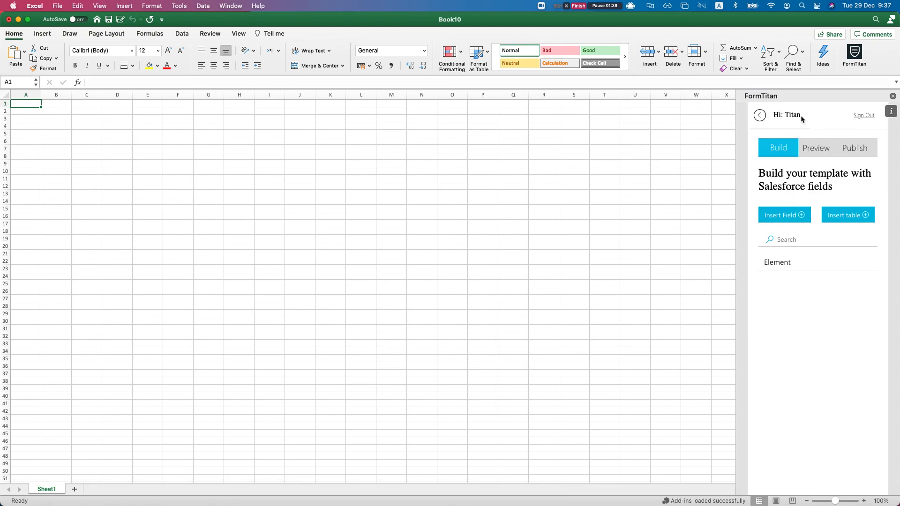
left_click(855, 121)
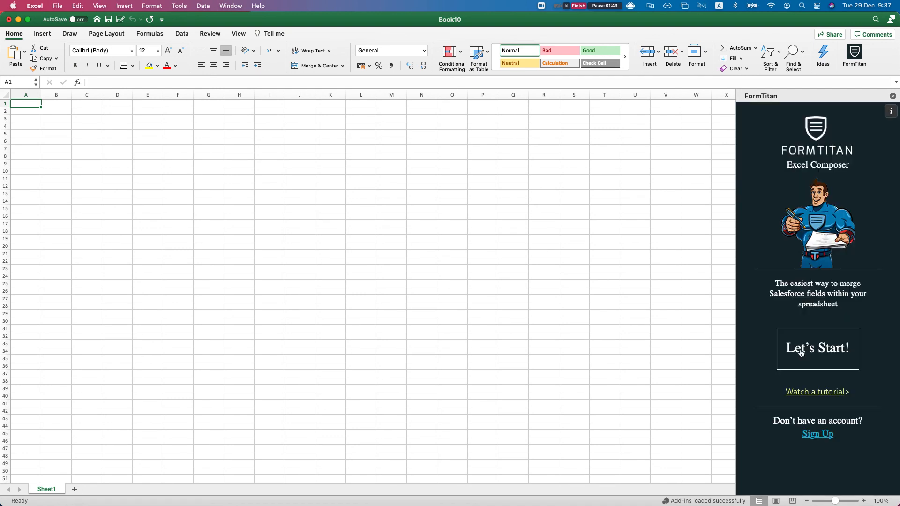
Step: Start sign-in, then enter and submit the account e-mail and password
left_click(800, 353)
left_click(812, 287)
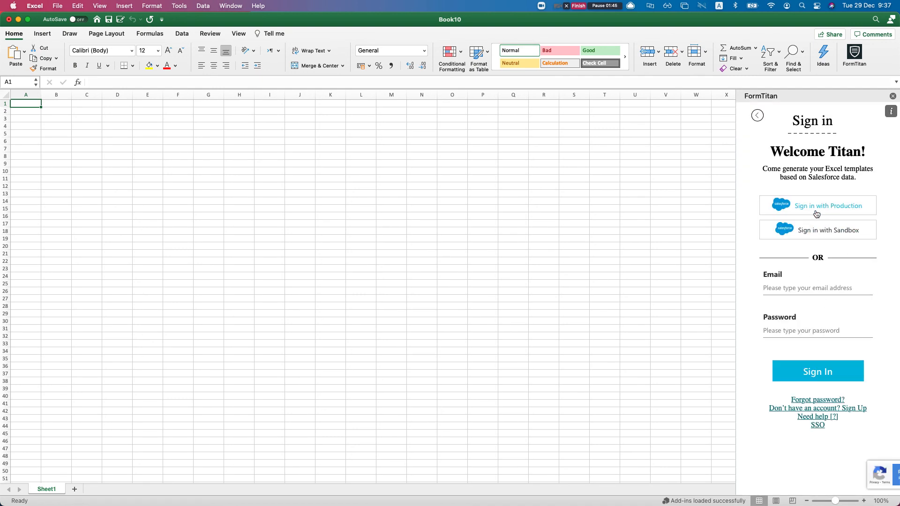
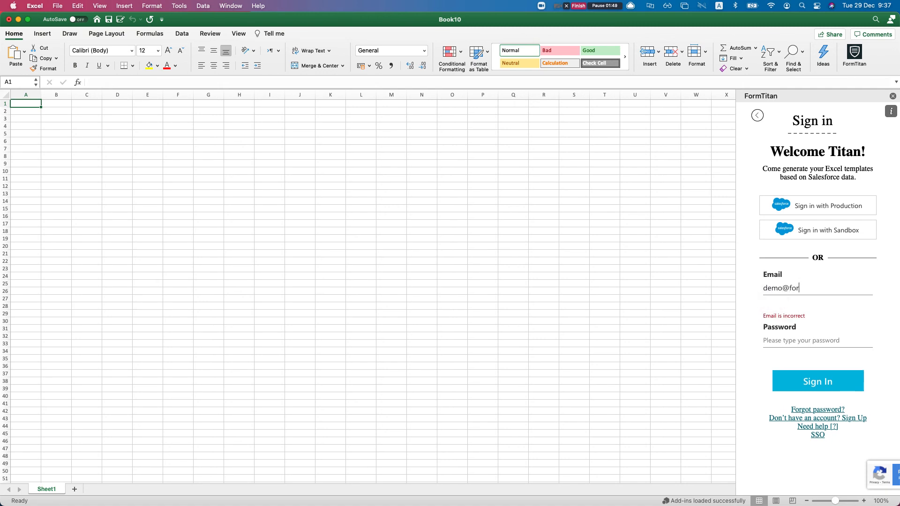
key("Tab")
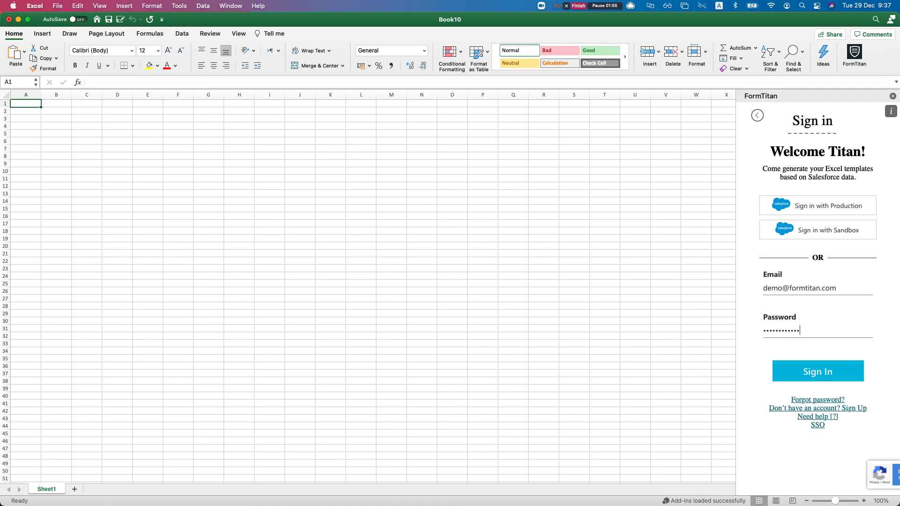
key("Return")
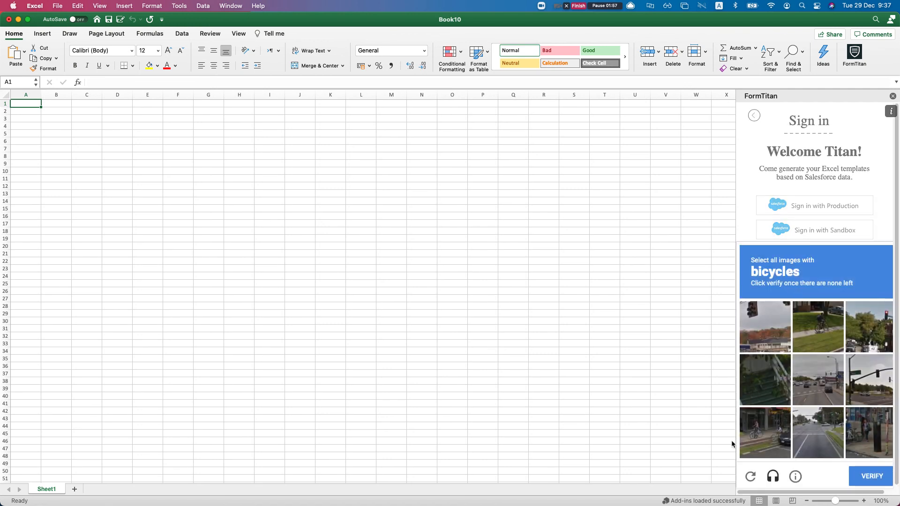
Step: Solve the image verification by marking the tiles showing bicycles
left_click(752, 424)
left_click(825, 333)
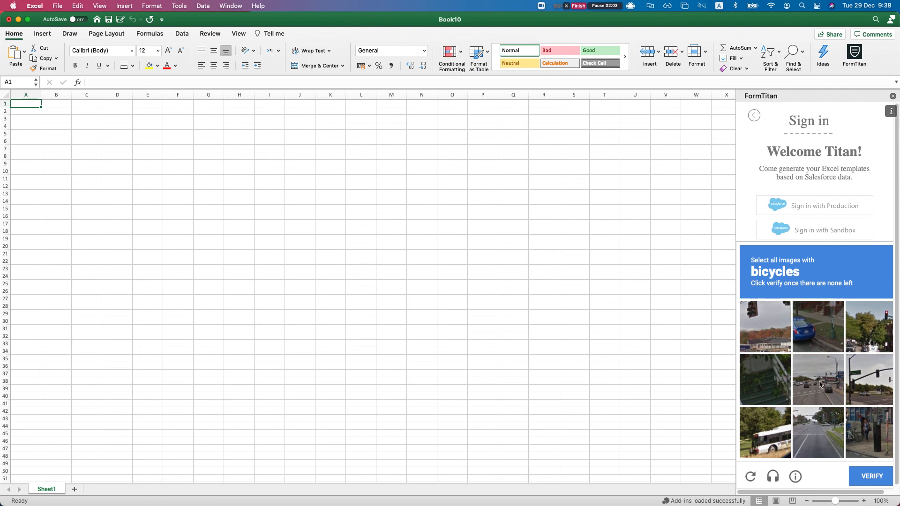
left_click(864, 436)
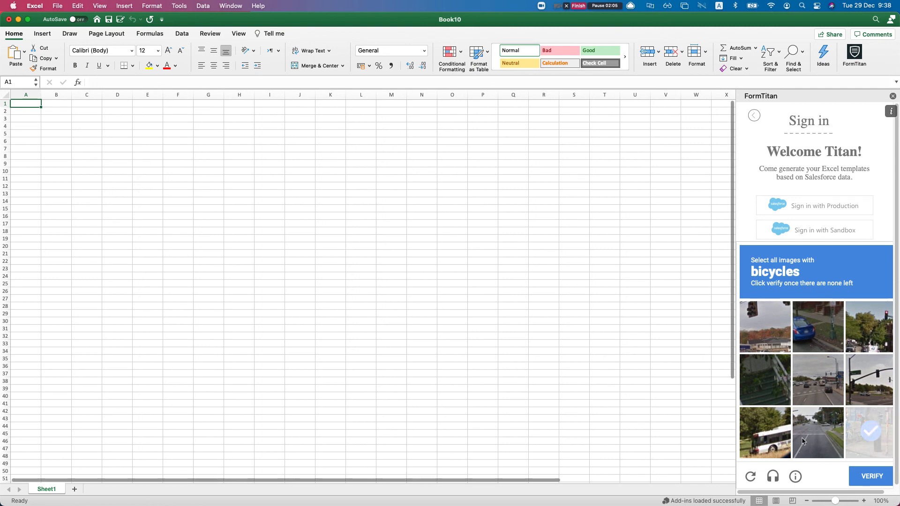
left_click(865, 436)
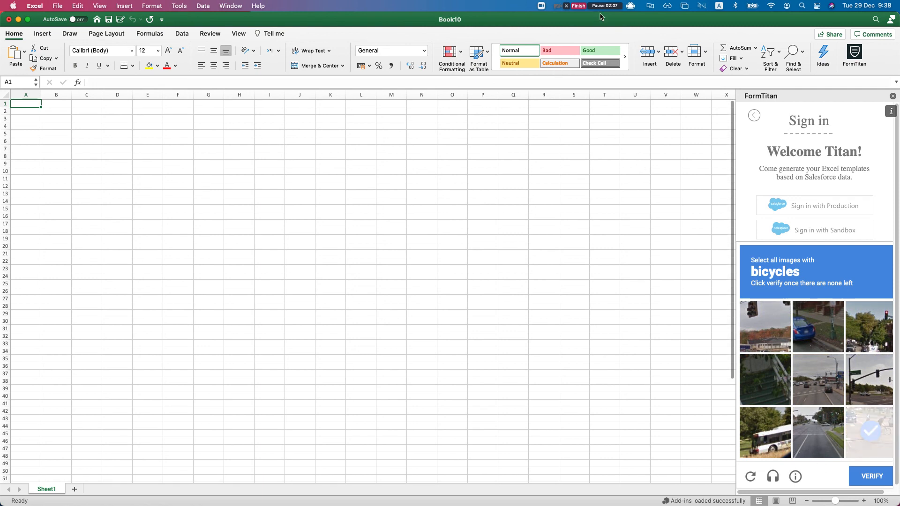
Step: Submit the sign-in verification code and sign in with the Main account
left_click(604, 6)
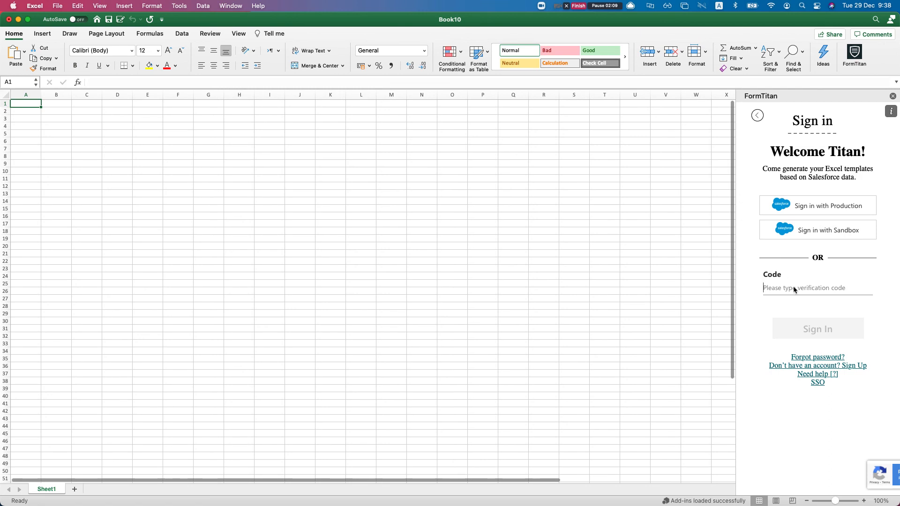
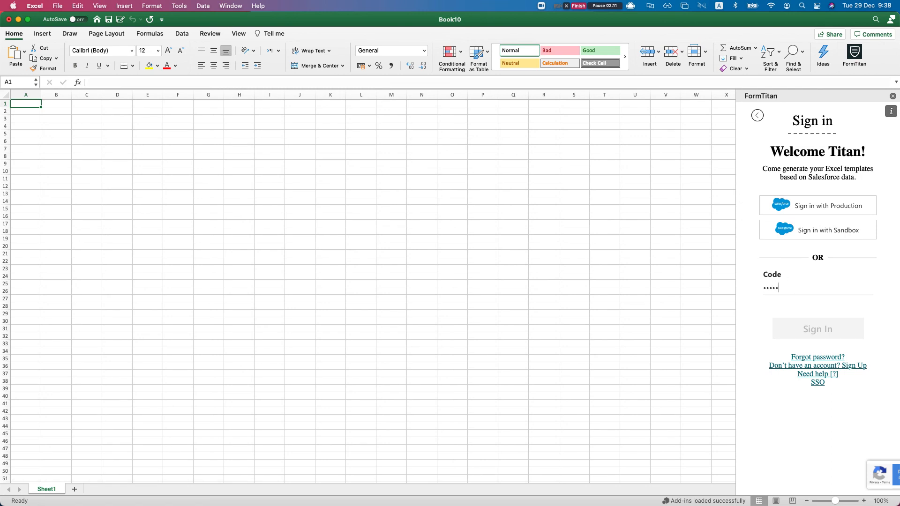
key("Return")
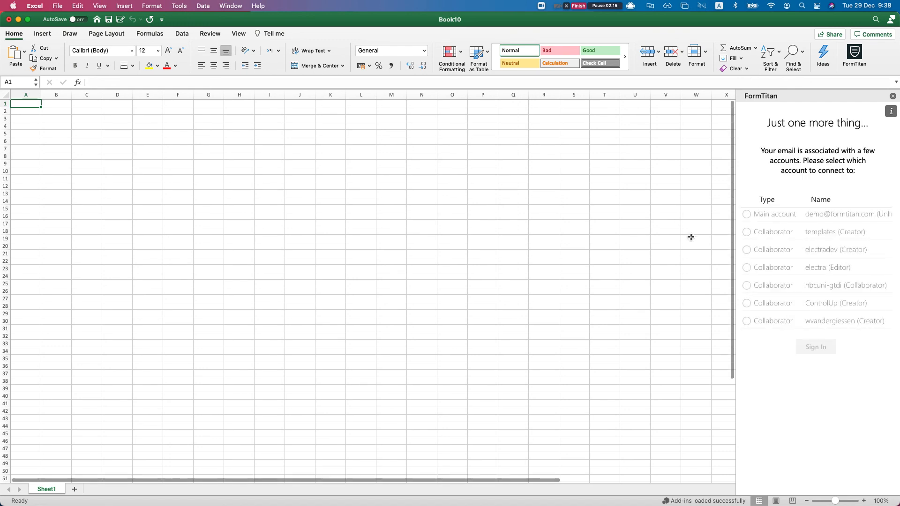
left_click(750, 216)
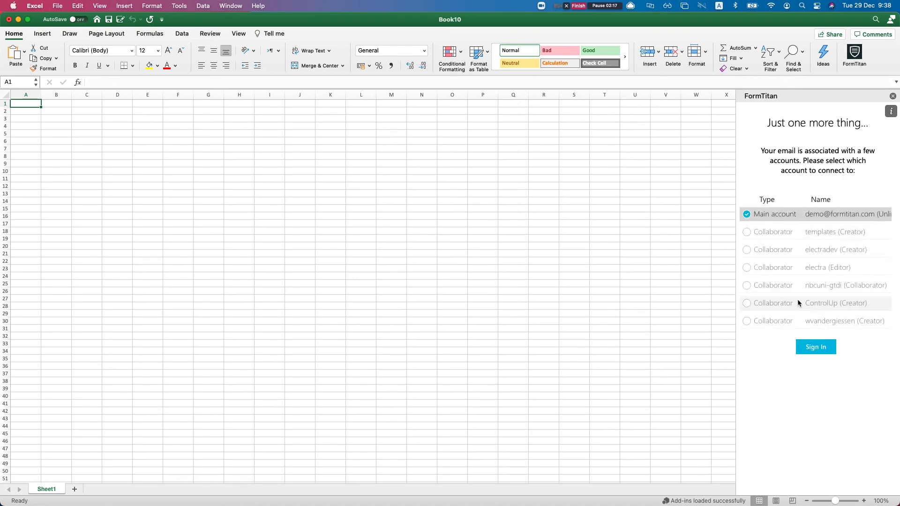
left_click(815, 346)
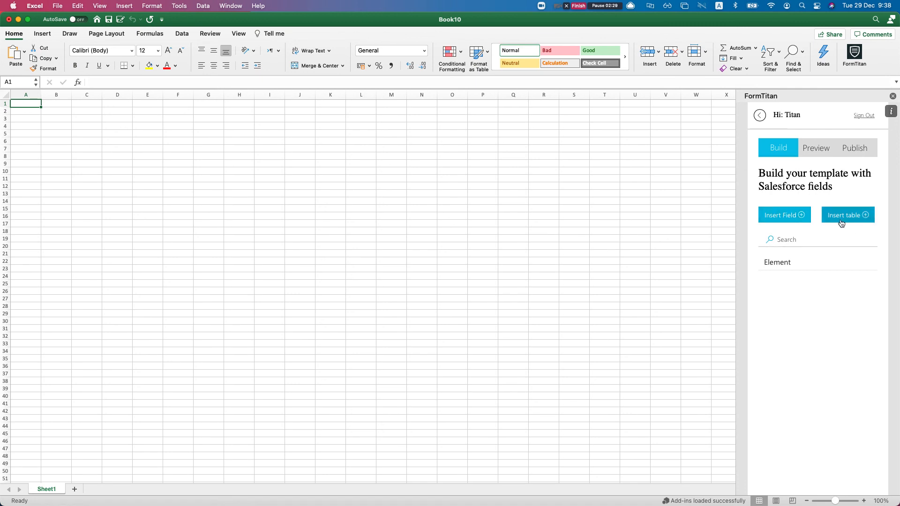
Step: Start a FormTitan Insert Field with Account as the object and add a comment
left_click(775, 217)
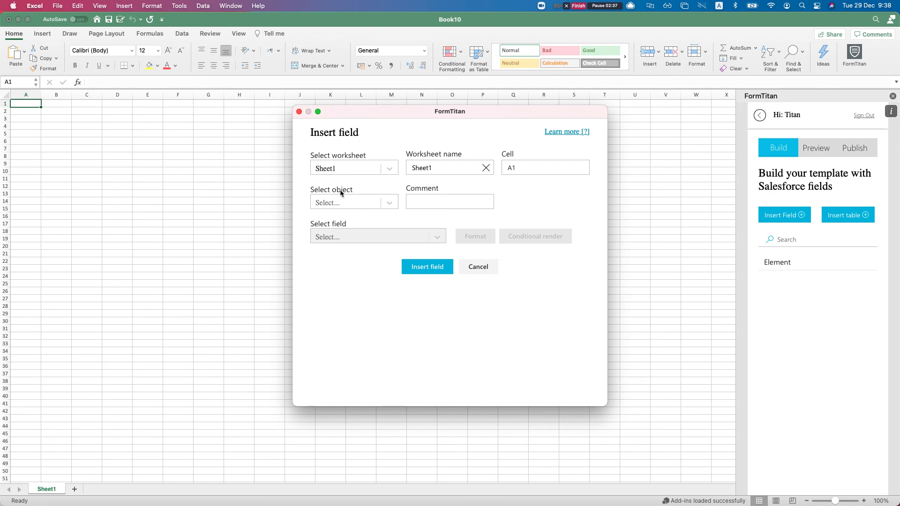
left_click(345, 200)
type("acc")
left_click(345, 279)
left_click(427, 205)
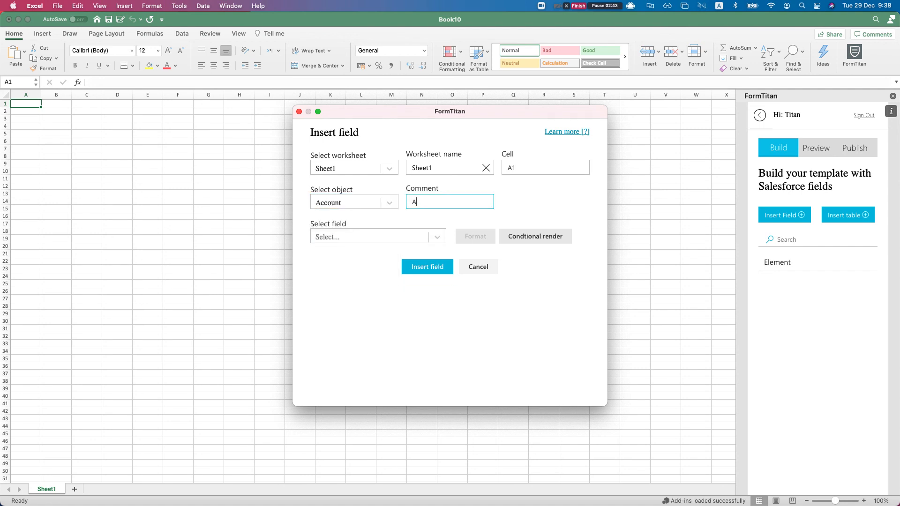
type("get acc data")
Step: Choose Account Name, Account Type and SLA fields and insert them into A1:A3
left_click(383, 237)
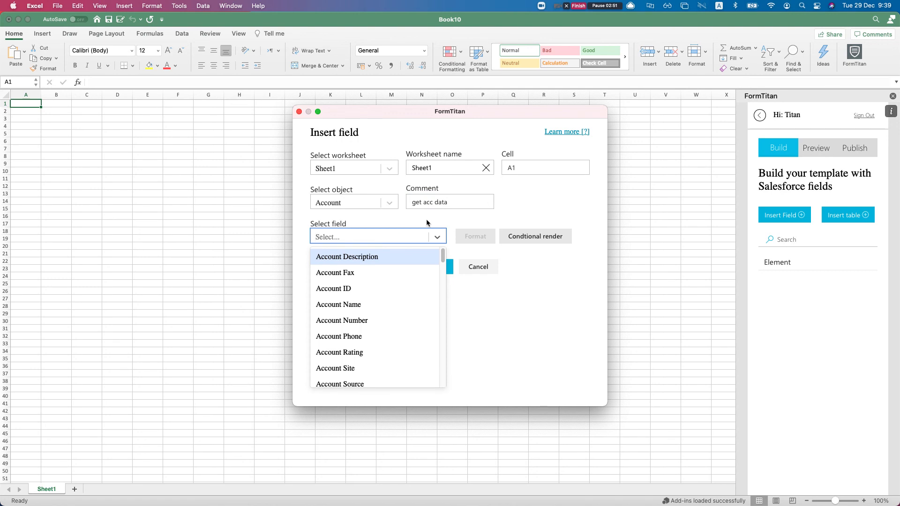
left_click(355, 303)
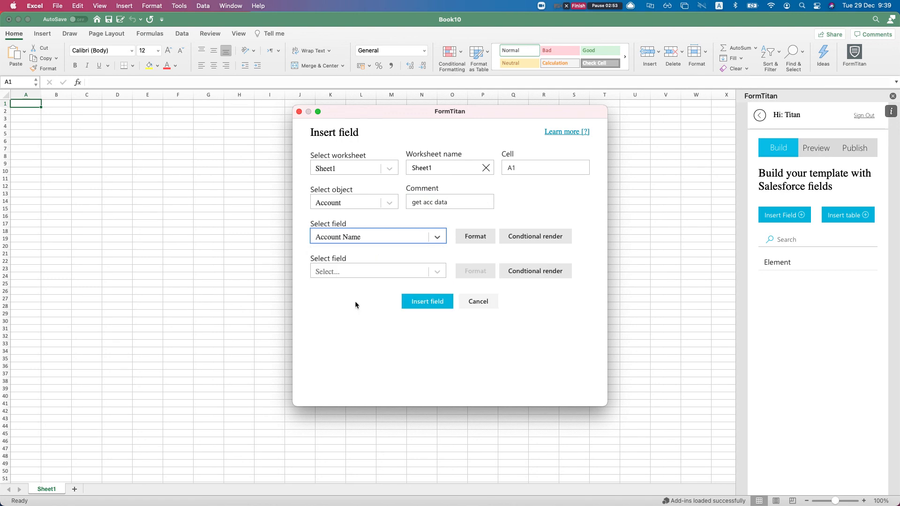
left_click(376, 272)
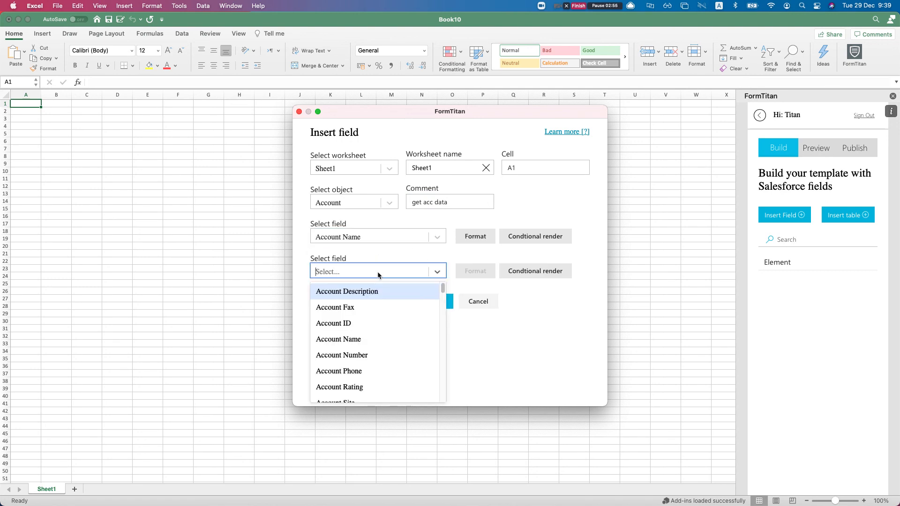
type("type")
key("Return")
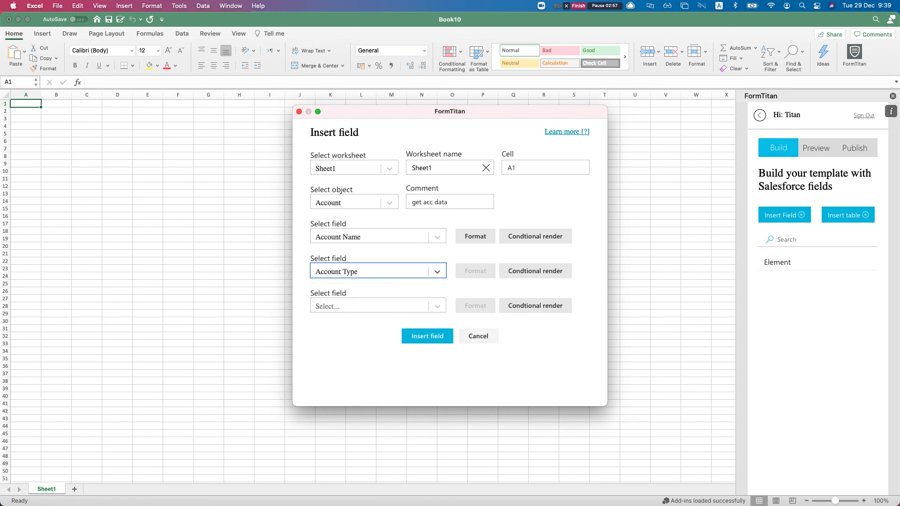
left_click(368, 306)
type("sla")
key("Return")
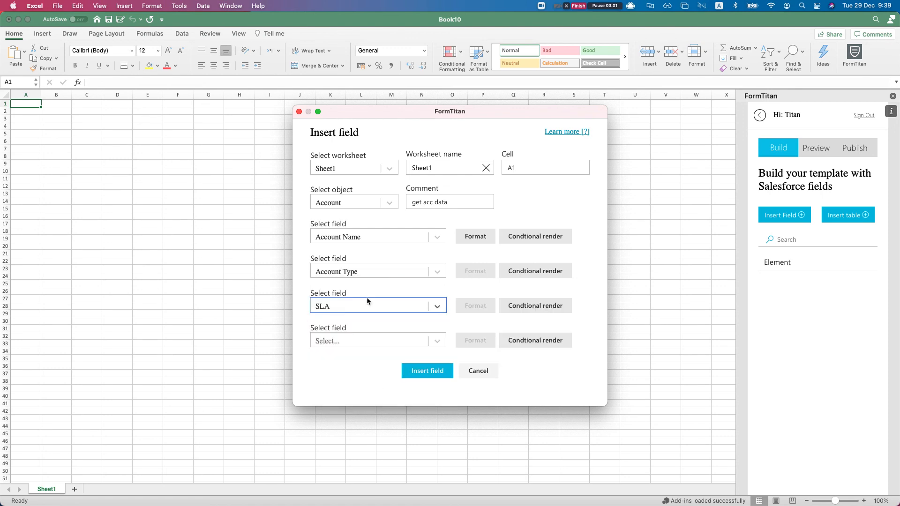
left_click(428, 371)
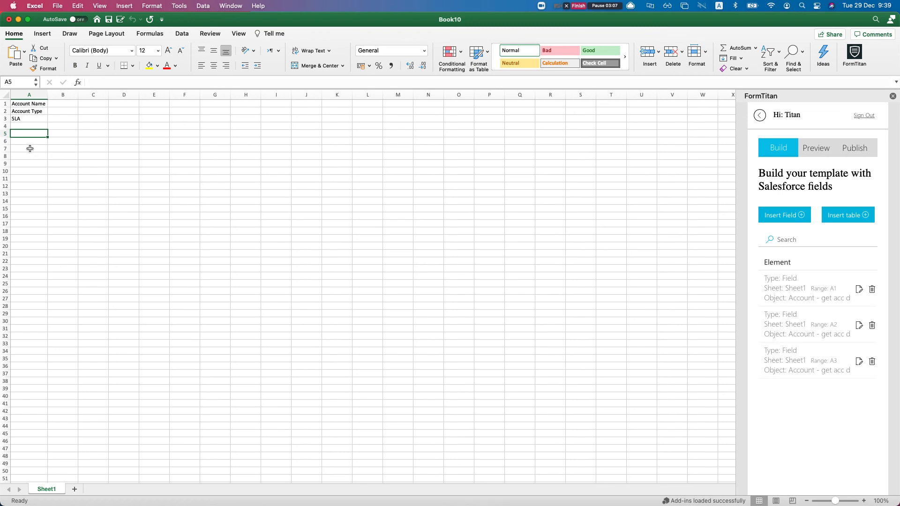
Step: From cell A7, start a FormTitan table on the Contact object with a comment about the account's contacts
left_click(29, 150)
left_click(848, 216)
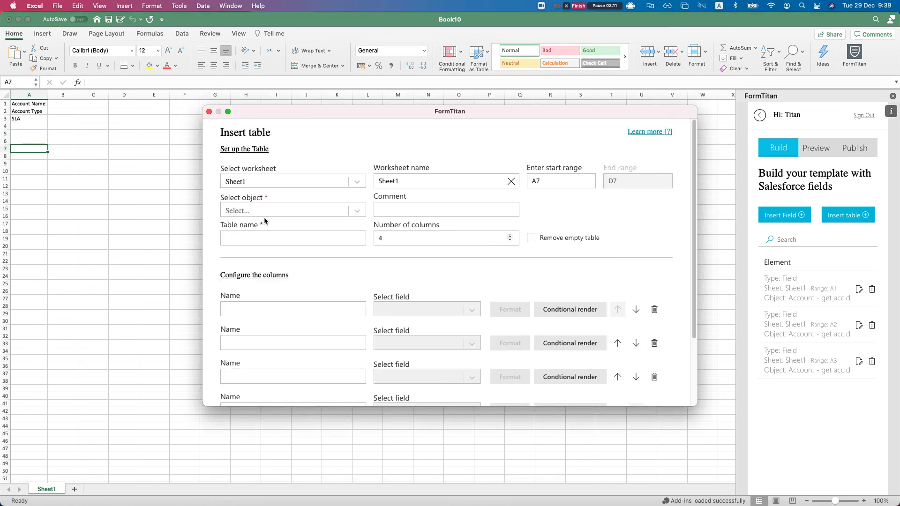
left_click(287, 211)
type("contact")
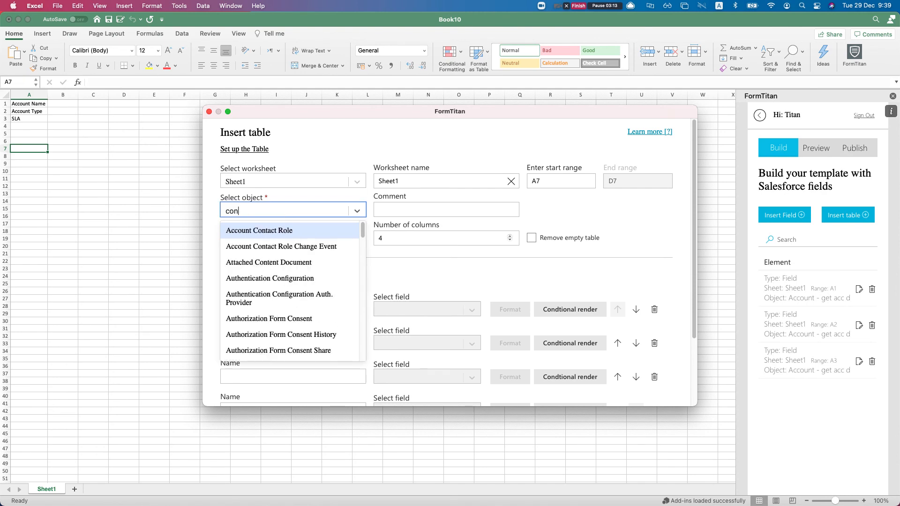
key("Down")
key("Down")
key("Down")
key("Return")
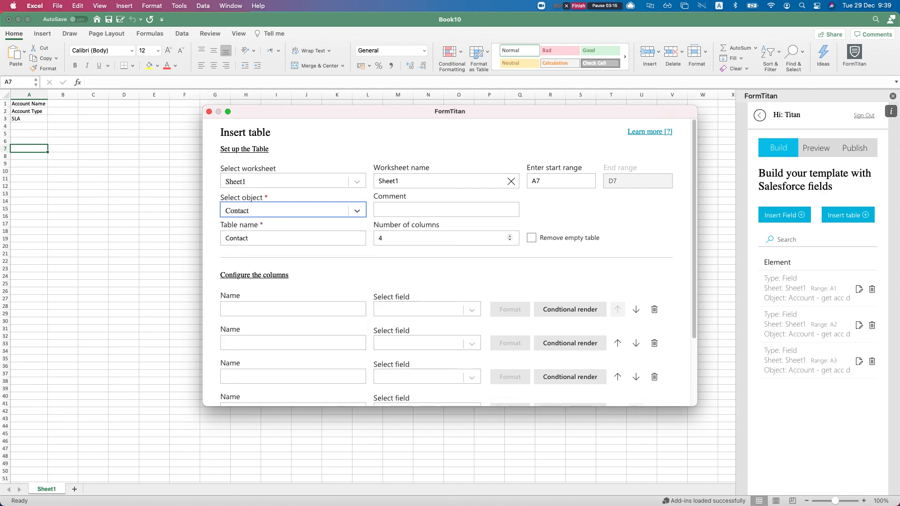
left_click(408, 213)
type("cont")
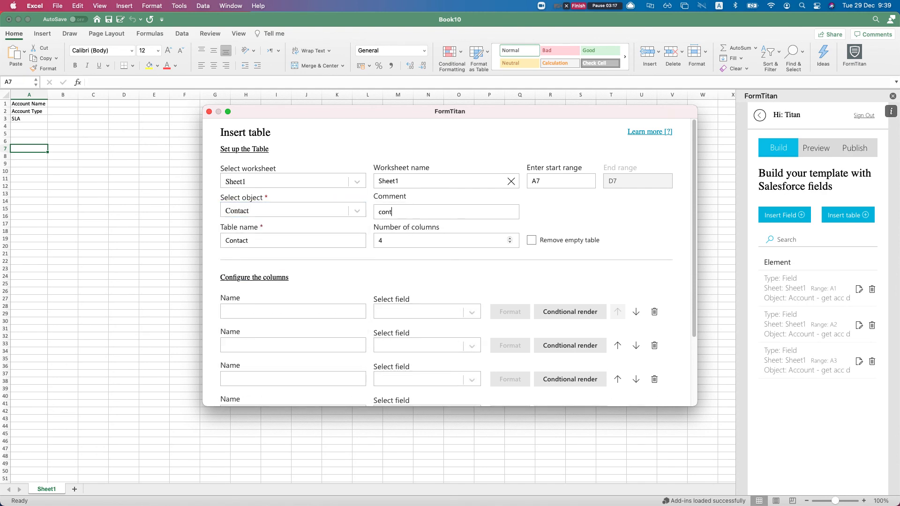
type("act")
key("BackSpace")
key("BackSpace")
type("ntact of the account")
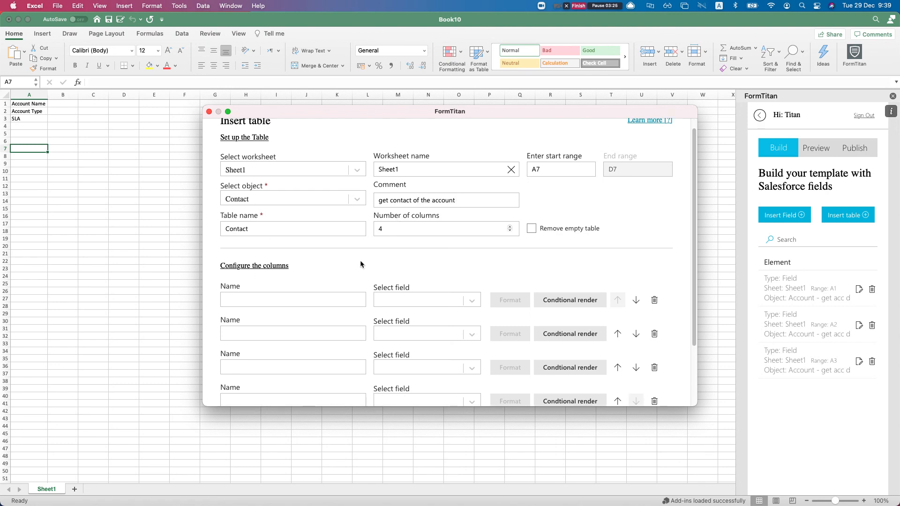
scroll(255, 239, "down", 2)
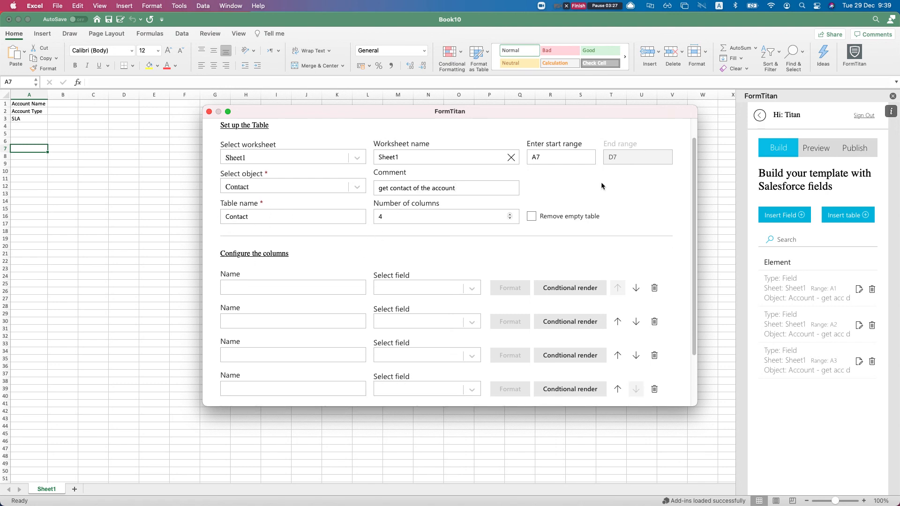
scroll(480, 232, "up", 2)
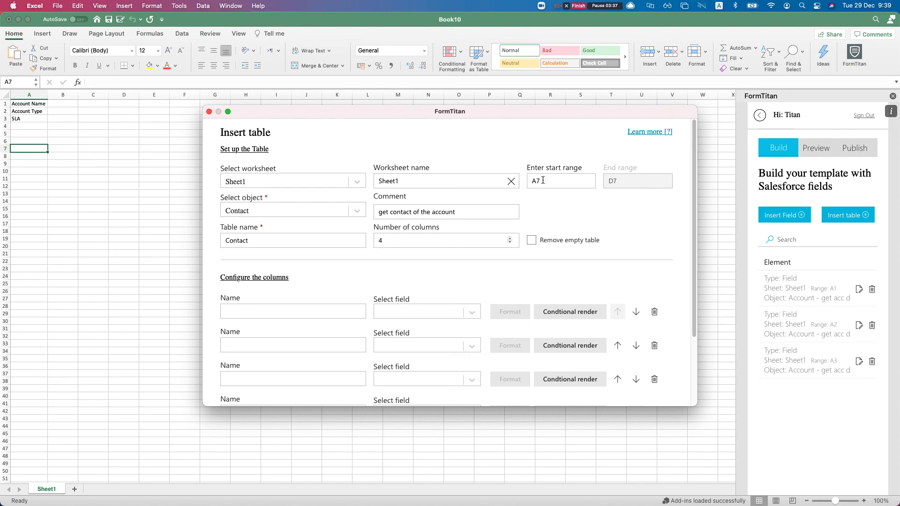
scroll(507, 238, "down", 1)
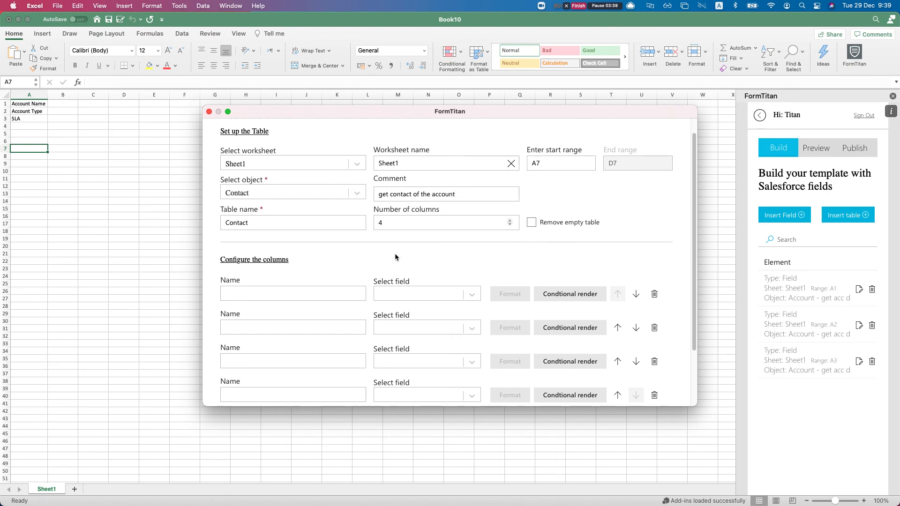
Step: Set the columns to Last Name, First Name, Email and Business Phone and insert the table
left_click(440, 291)
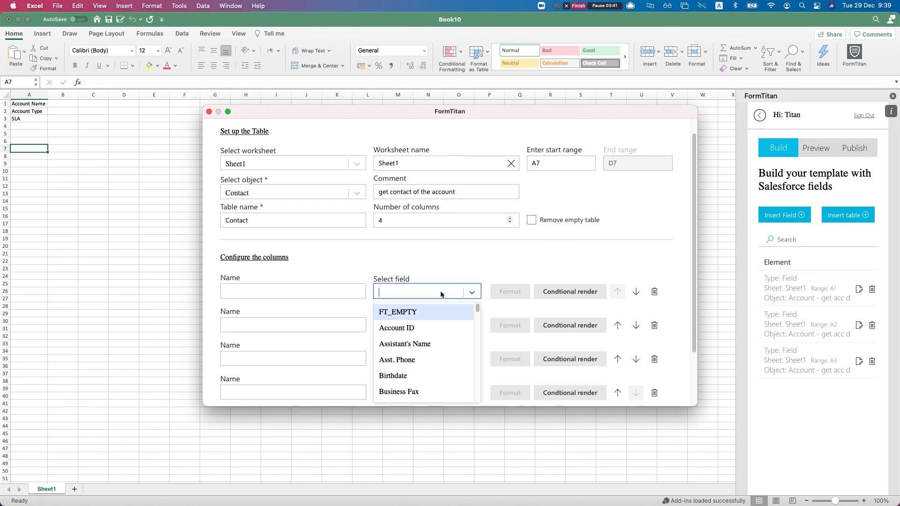
type("lastname")
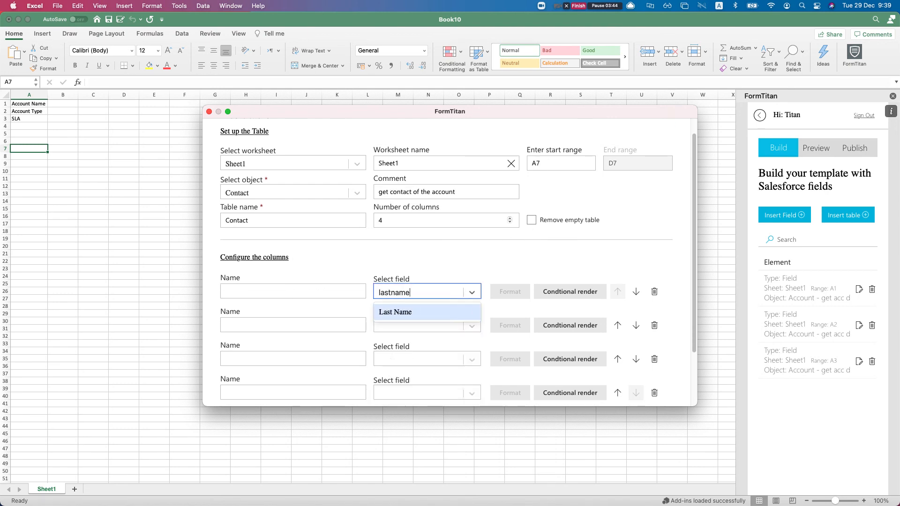
key("Return")
left_click(432, 323)
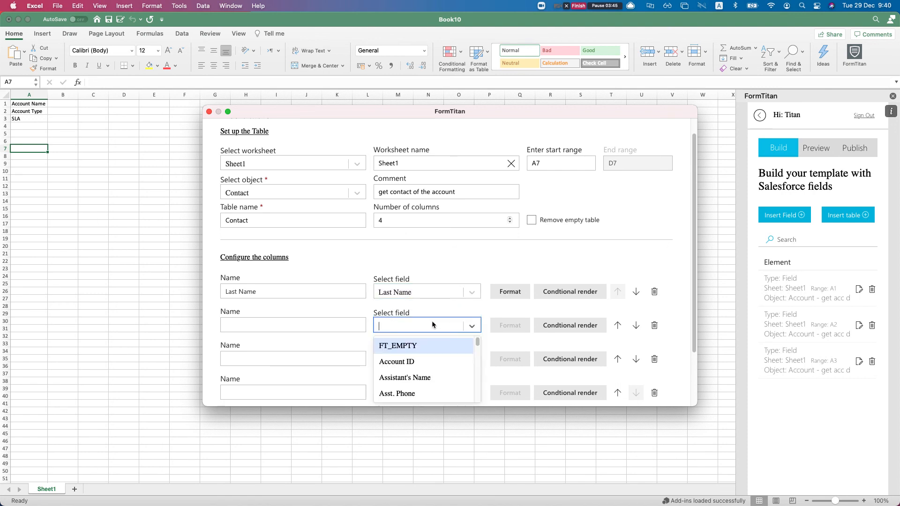
type("first")
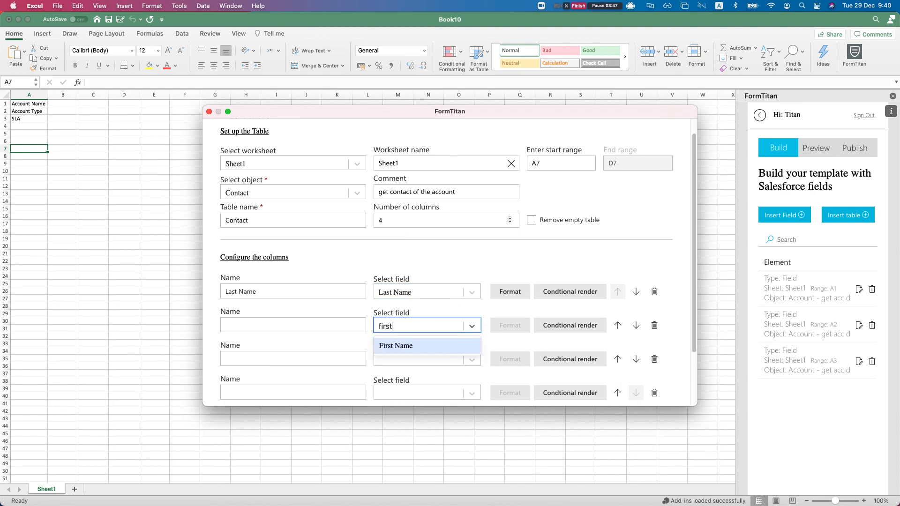
key("Return")
left_click(421, 354)
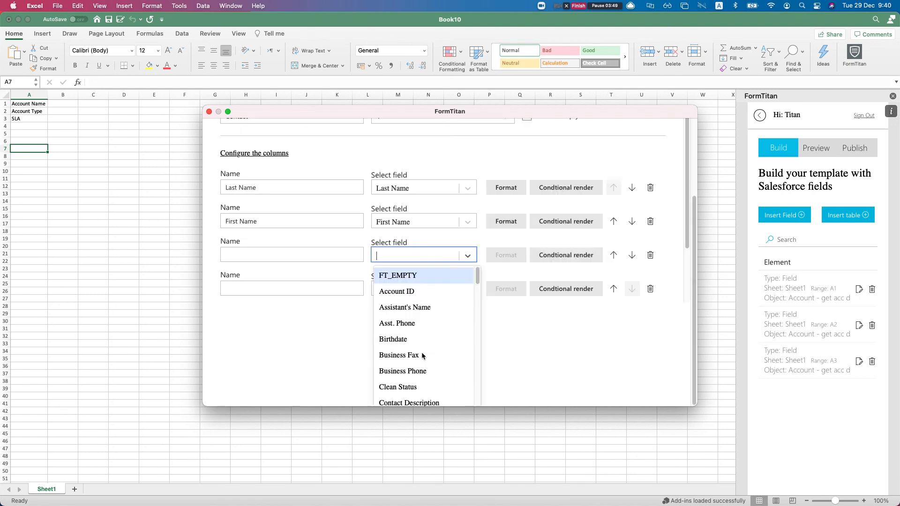
type("email")
key("Return")
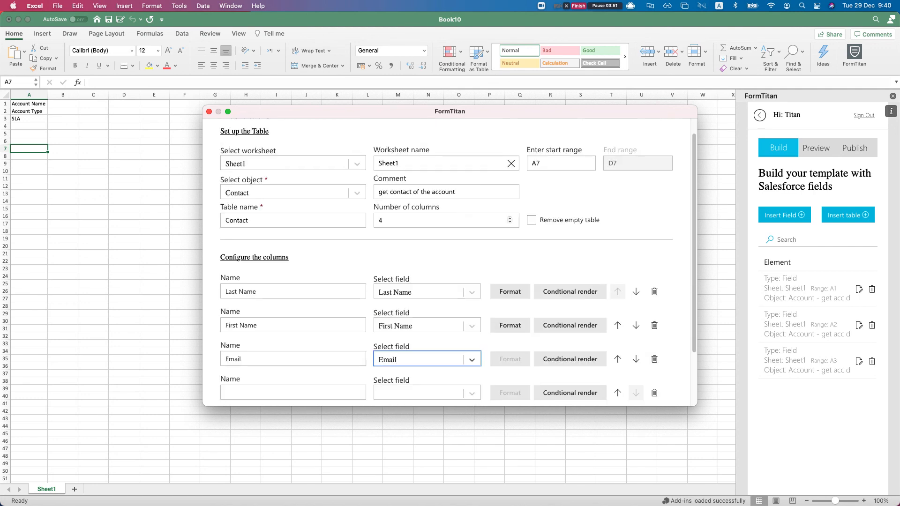
left_click(404, 404)
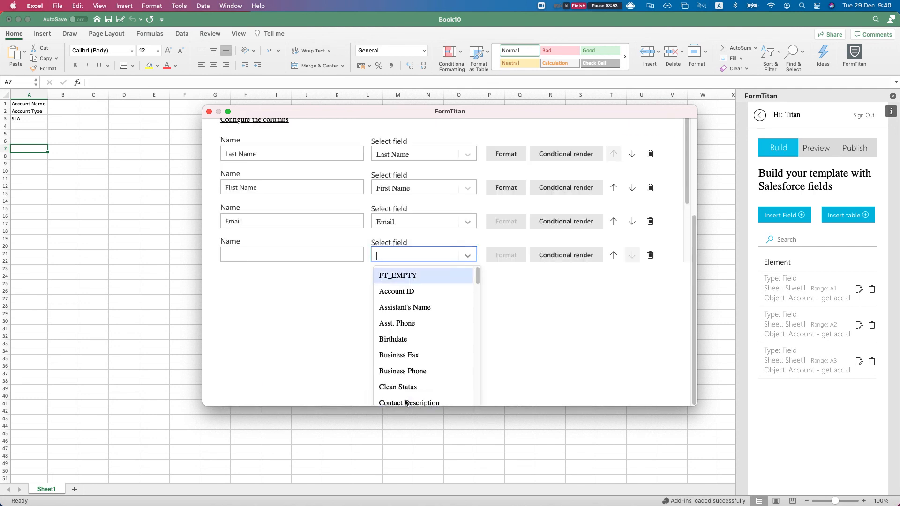
type("phone")
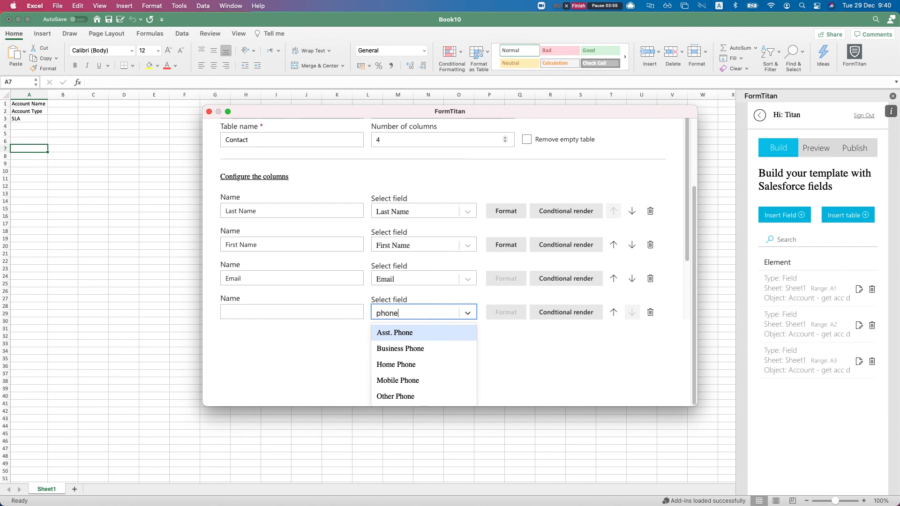
left_click(450, 348)
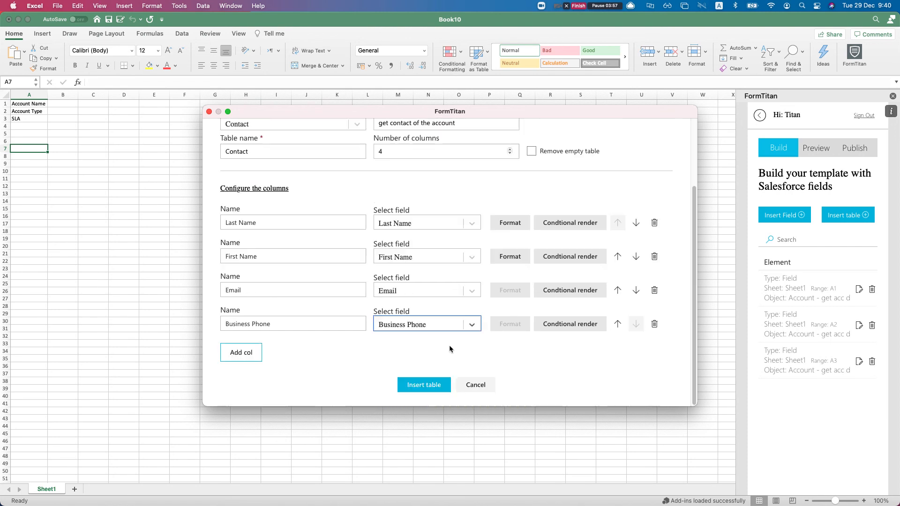
left_click(432, 380)
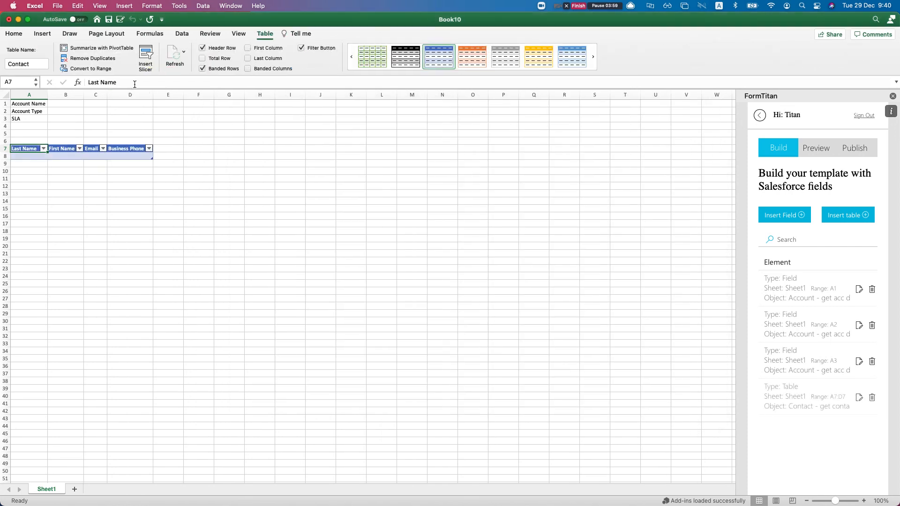
Step: Widen columns D, C, B and A to fit the Contact table headers
left_click_drag(154, 93, 211, 96)
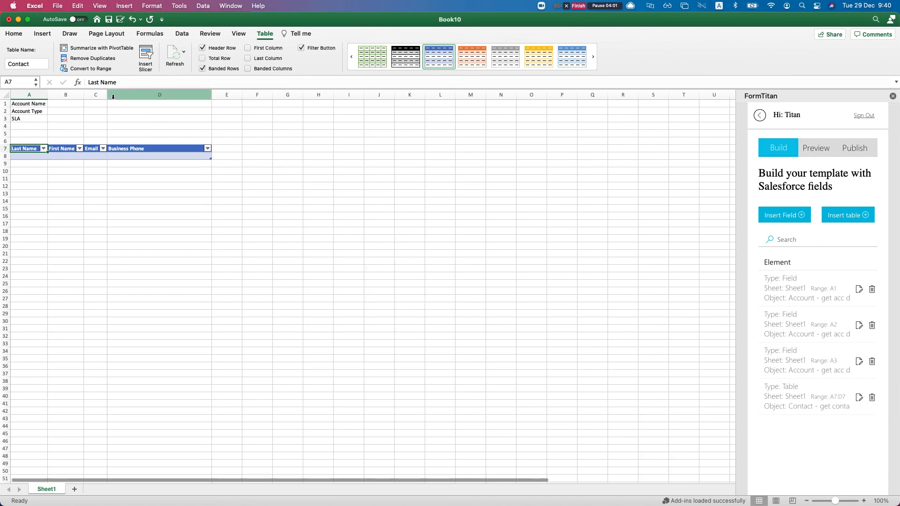
left_click_drag(107, 94, 180, 96)
left_click_drag(84, 94, 146, 91)
left_click_drag(48, 92, 103, 99)
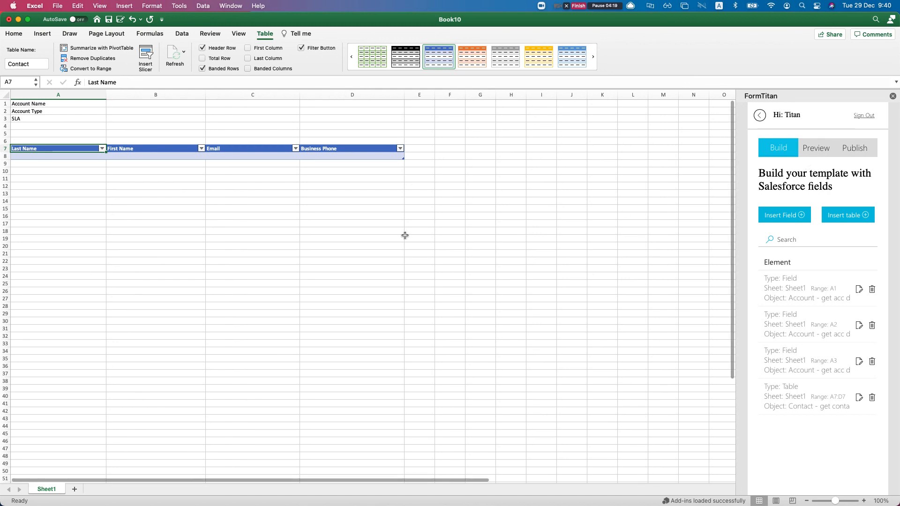
left_click(336, 229)
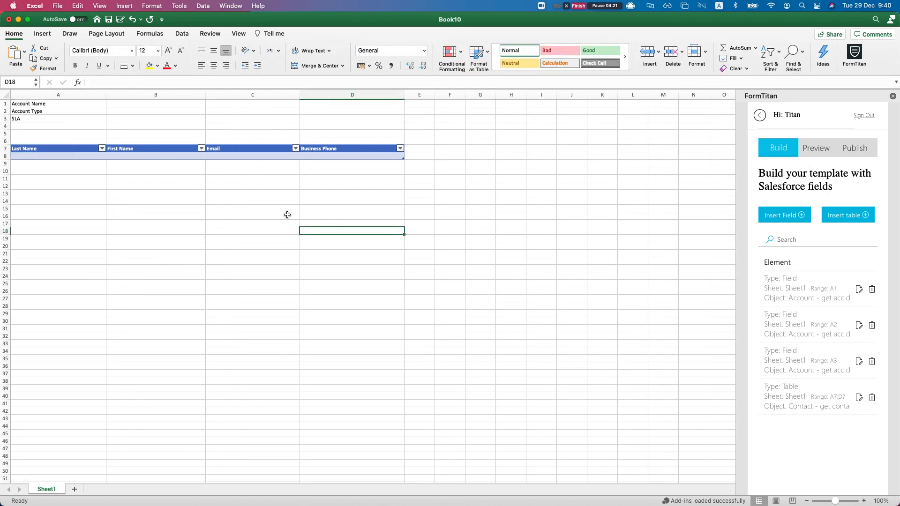
Step: Open FormTitan's Preview tab and the filter editor for the Account - get acc data source
left_click(823, 151)
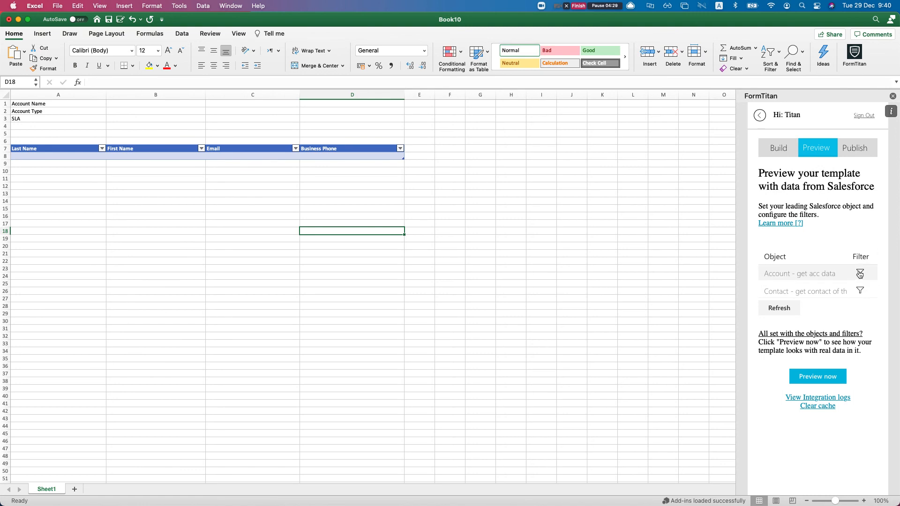
left_click(859, 274)
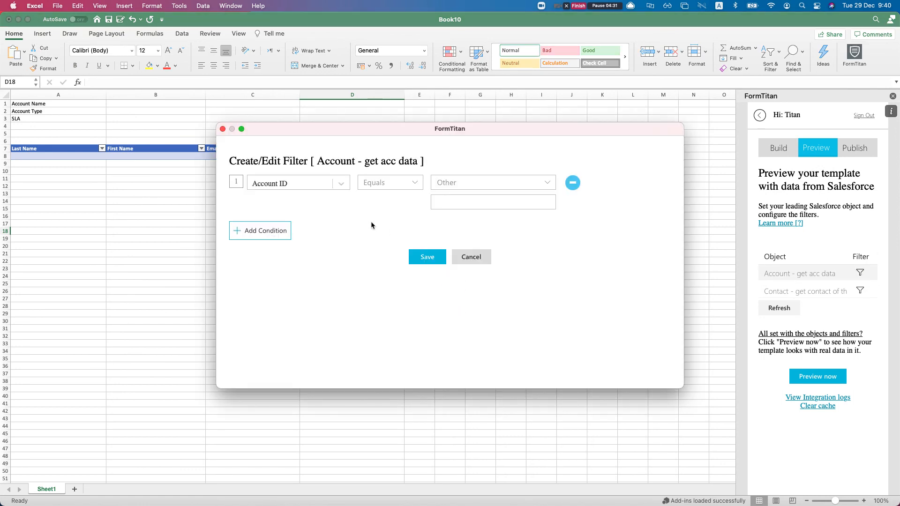
key("ctrl+Up")
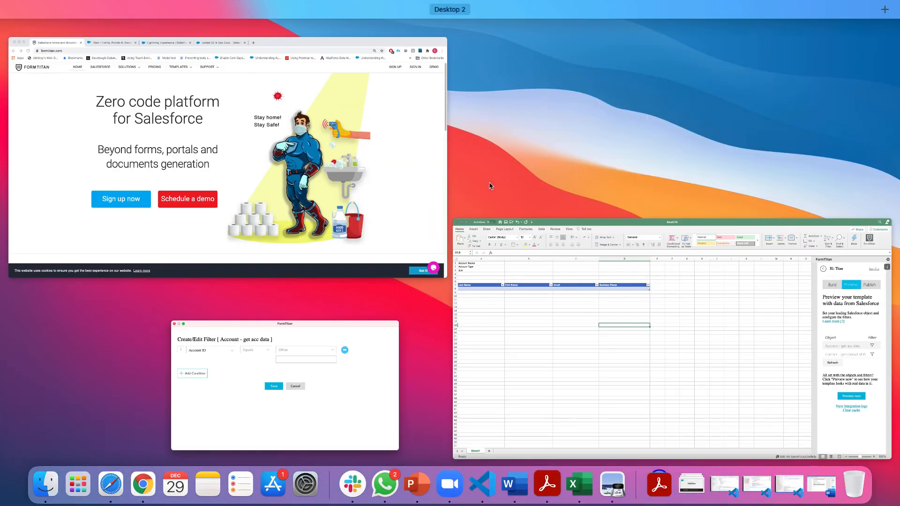
Step: Close the AppExchange tab and copy the United Oil & Gas Corp. record ID from its URL
left_click(269, 147)
left_click(219, 29)
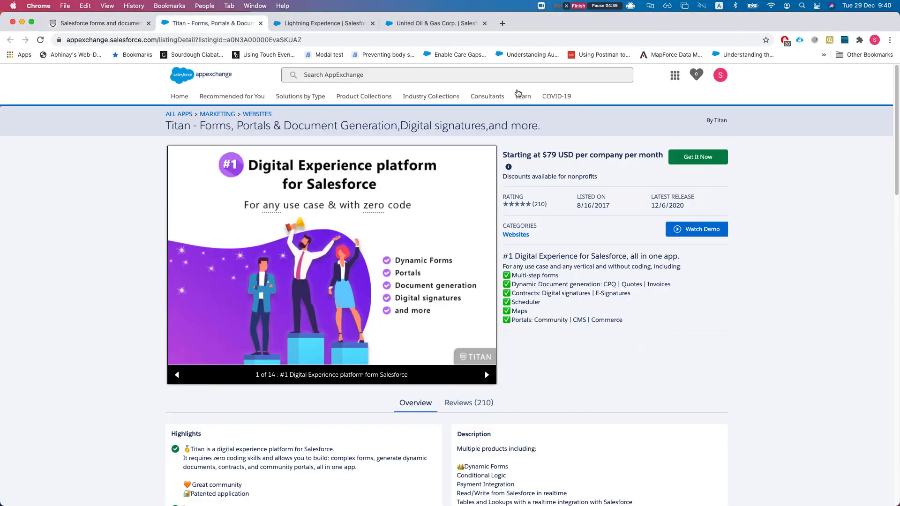
key("super+w")
left_click(223, 22)
left_click(323, 23)
double_click(354, 41)
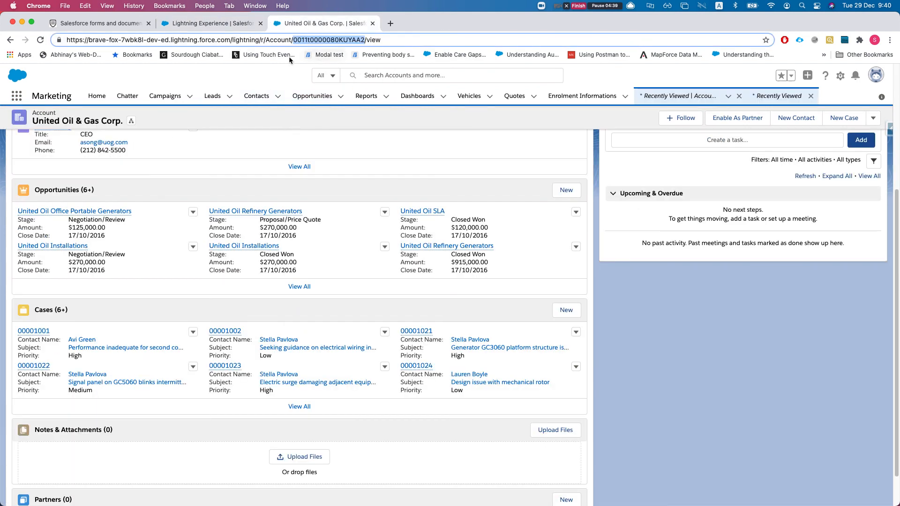
key("super+c")
Step: Return to the FormTitan Account filter editor in Excel
key("ctrl+Up")
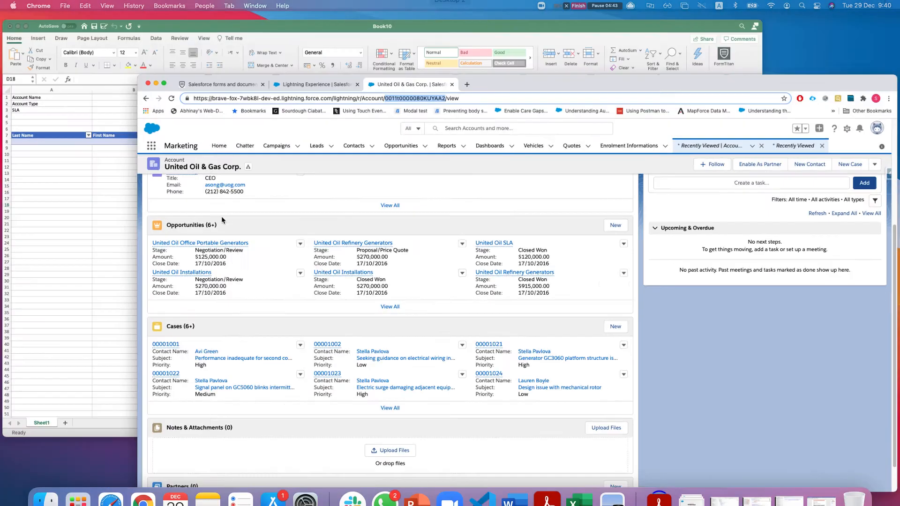
left_click(260, 207)
key("ctrl+Up")
left_click(282, 328)
Step: Set the Account ID condition to the pasted record ID and save the Account filter
left_click(507, 207)
key("super+v")
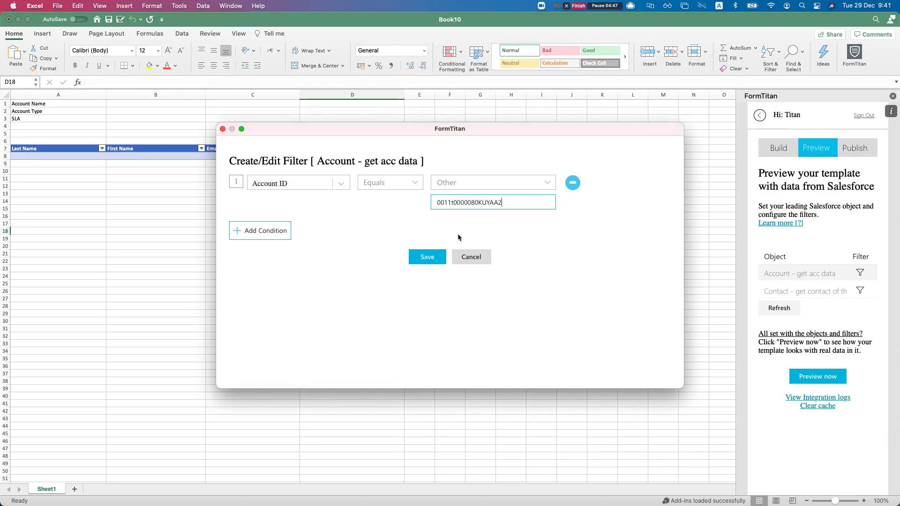
left_click(427, 257)
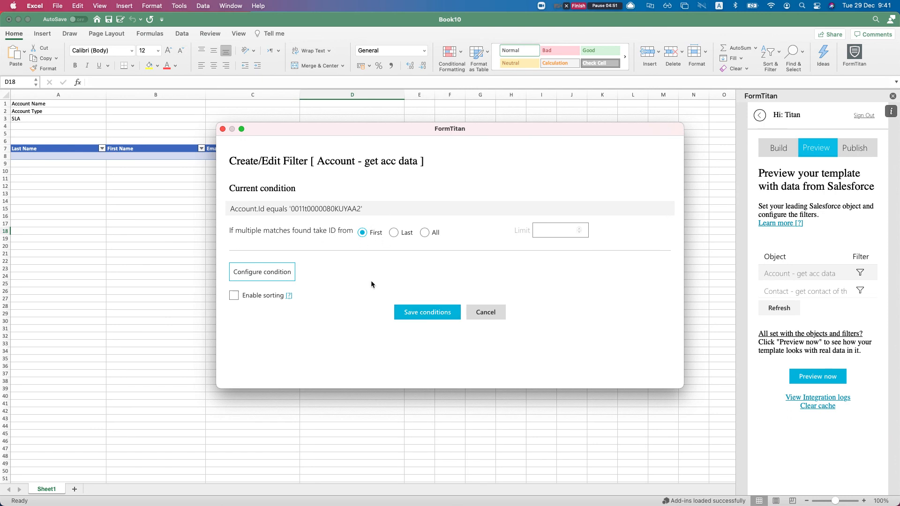
left_click(426, 312)
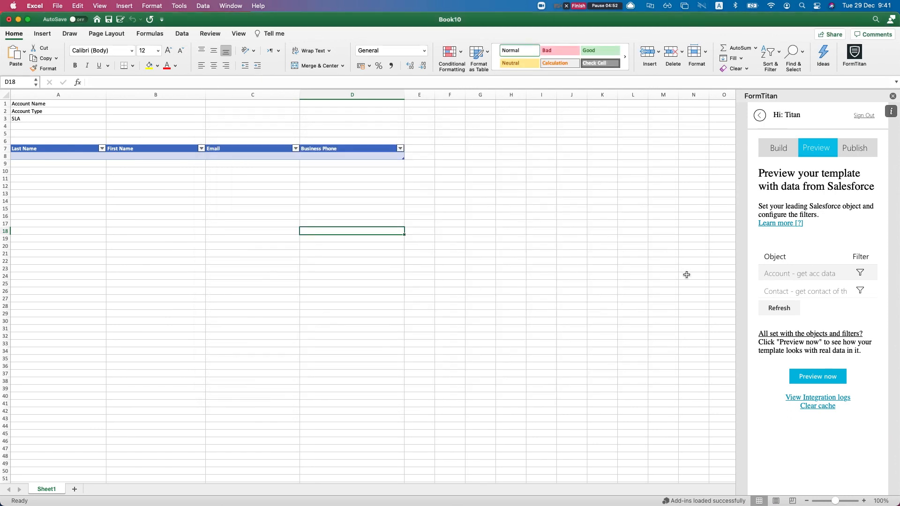
Step: Filter Contact by Account ID equal to 'Account - get acc data' Account ID, and save
left_click(860, 291)
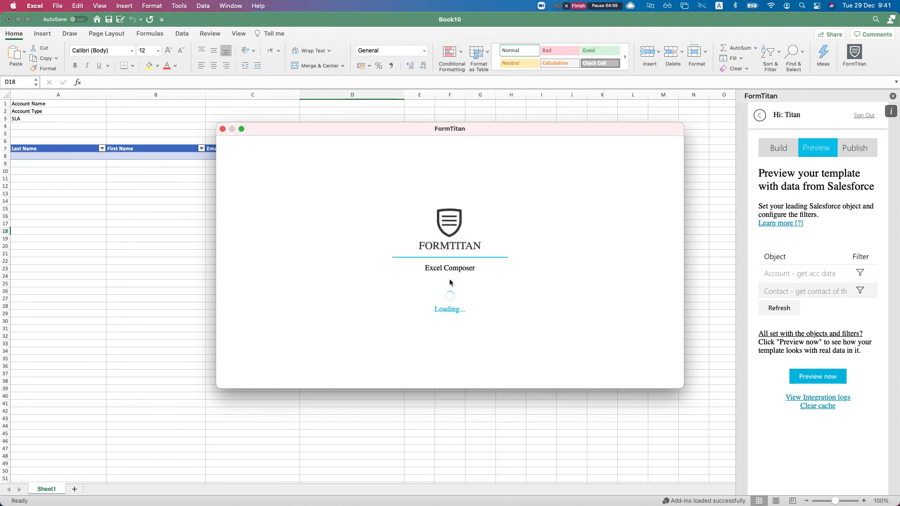
left_click(288, 183)
type("acc")
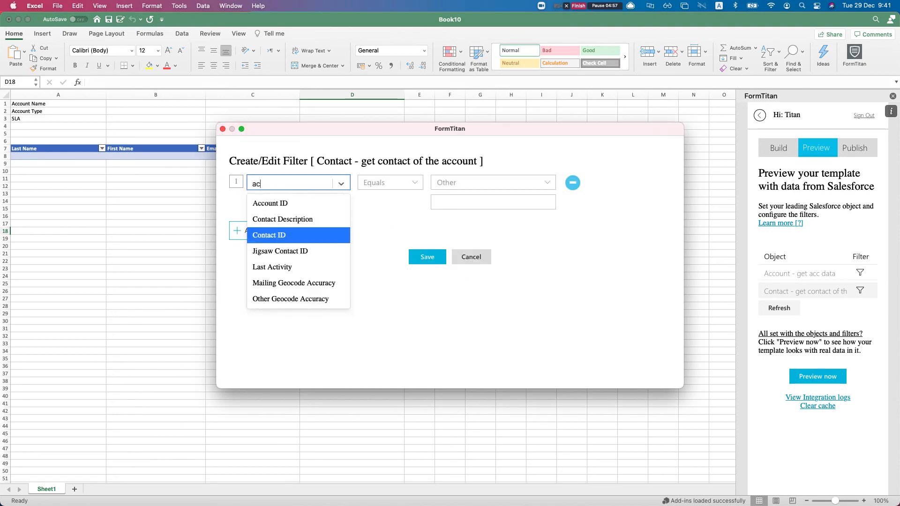
key("Return")
left_click(493, 183)
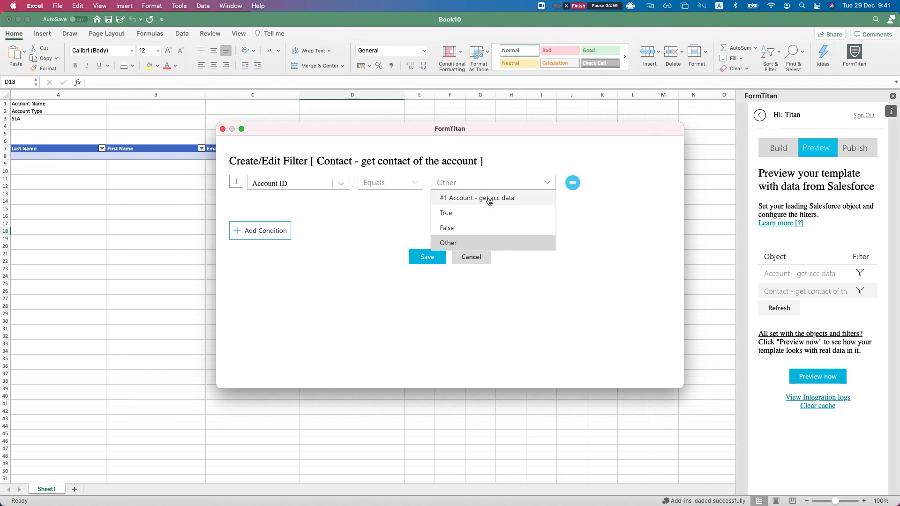
left_click(489, 199)
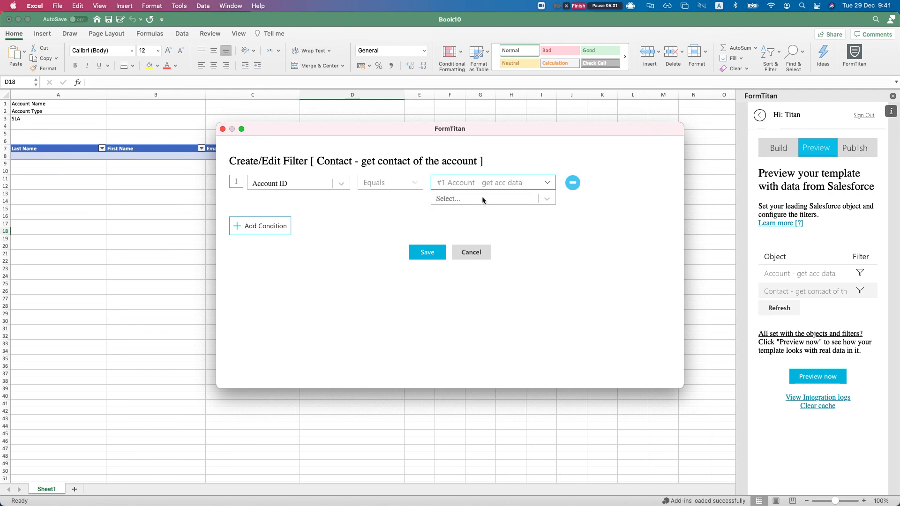
left_click(482, 199)
left_click(468, 250)
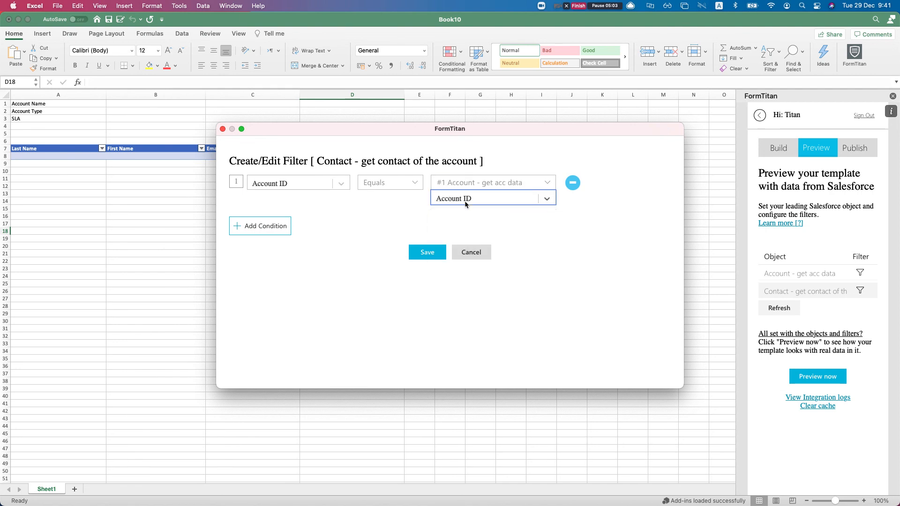
left_click(425, 251)
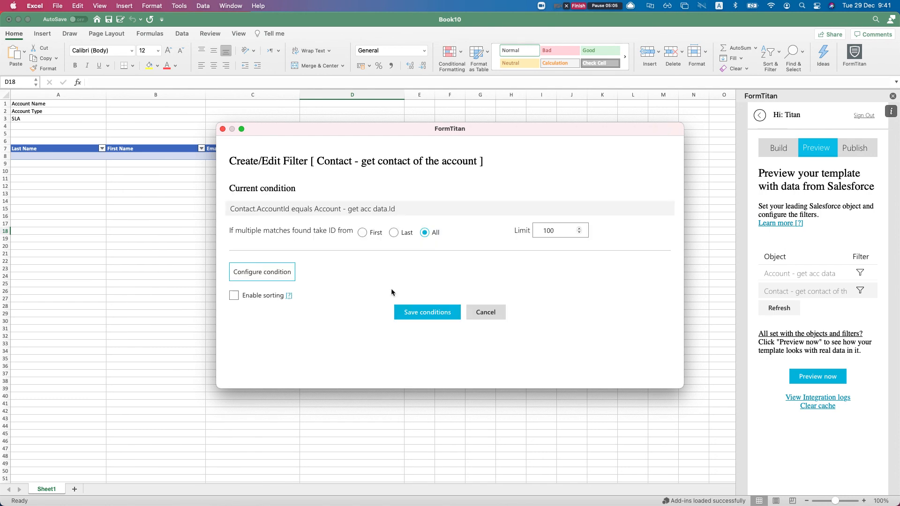
left_click(420, 313)
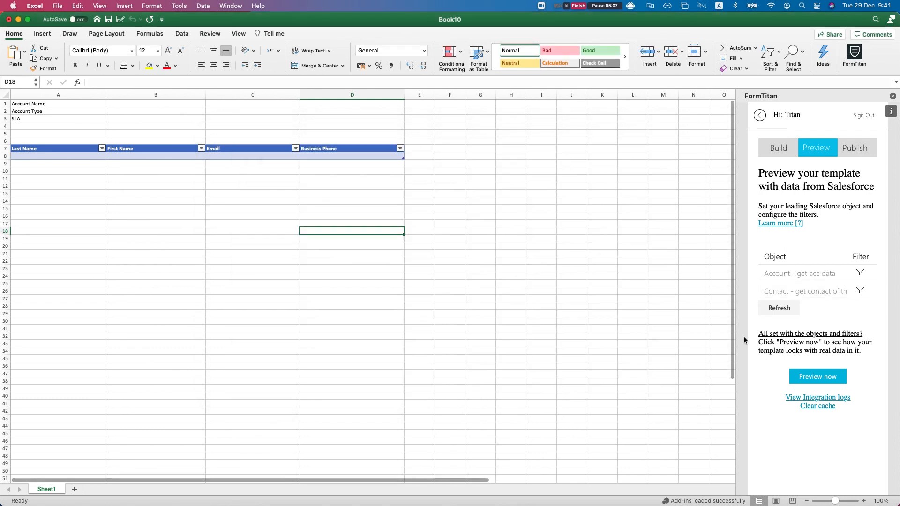
Step: Render the live-data preview and check the account name, type and SLA Platinum in A1–A3
left_click(816, 378)
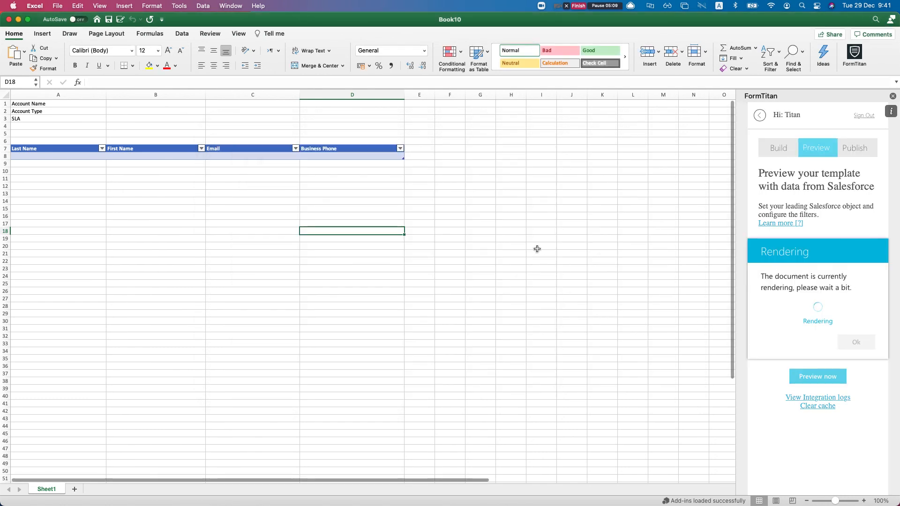
key("cmd+w")
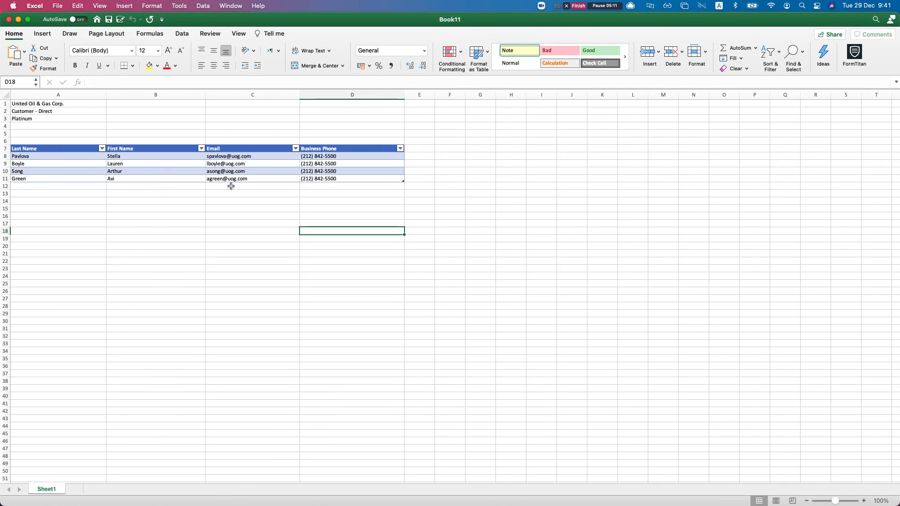
left_click_drag(44, 104, 37, 108)
left_click(35, 119)
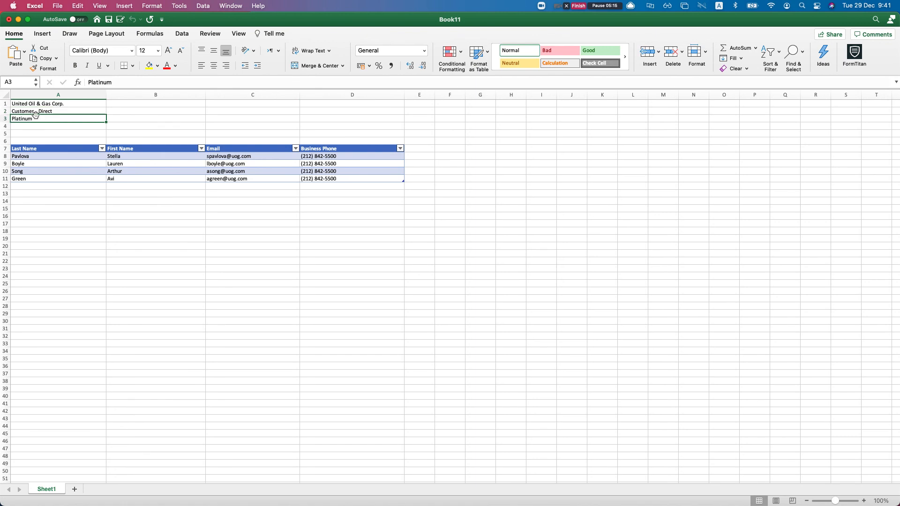
left_click(40, 103)
left_click(58, 111)
left_click(43, 118)
Step: Clear stray text from B1 and check the contact rows, including last name Boyle
left_click(126, 105)
type("ad")
key("BackSpace")
key("BackSpace")
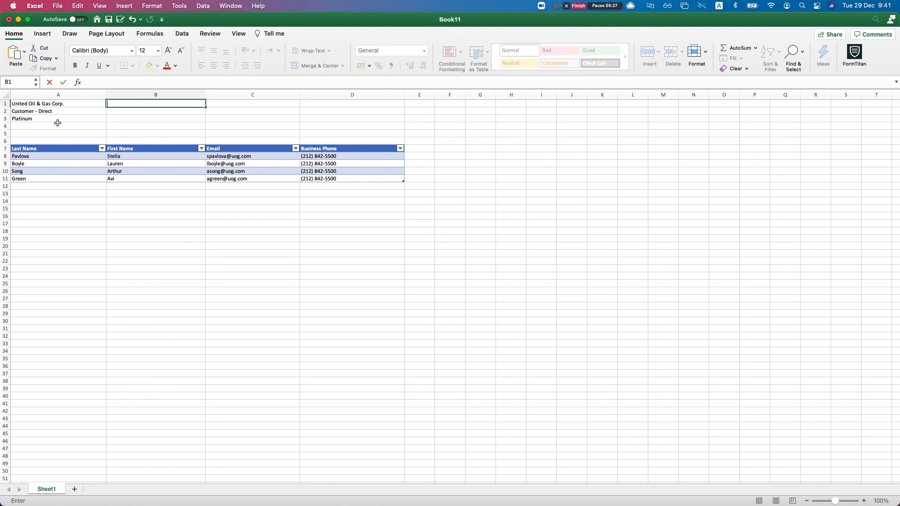
left_click(67, 164)
left_click(233, 202)
type("=")
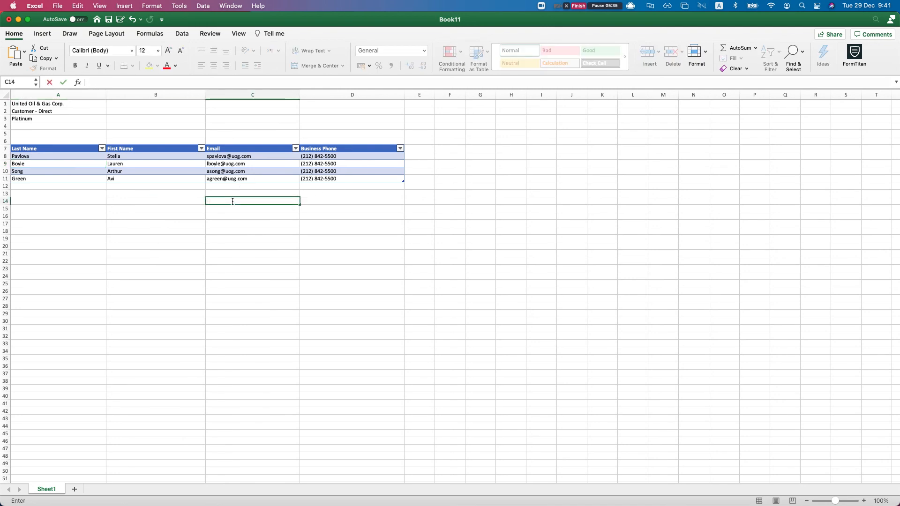
Step: Discard the preview workbook and add a new sheet to the template
left_click(7, 19)
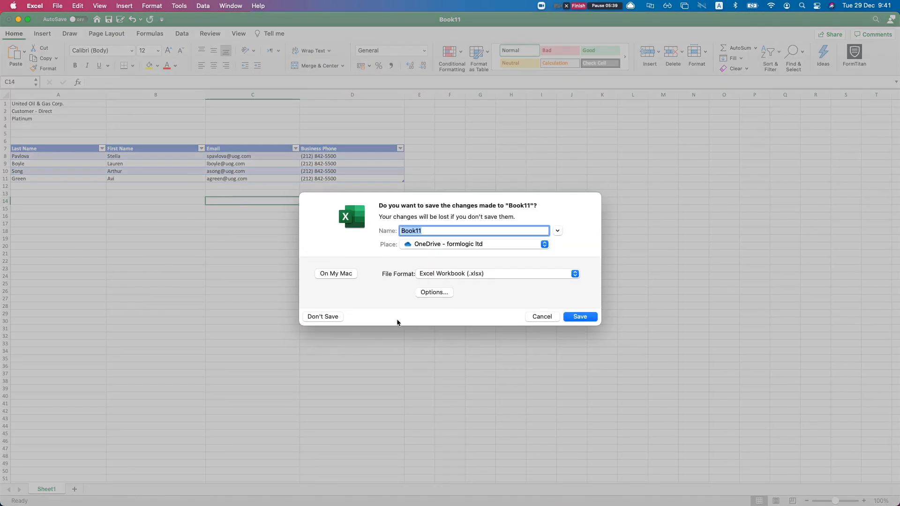
left_click(328, 318)
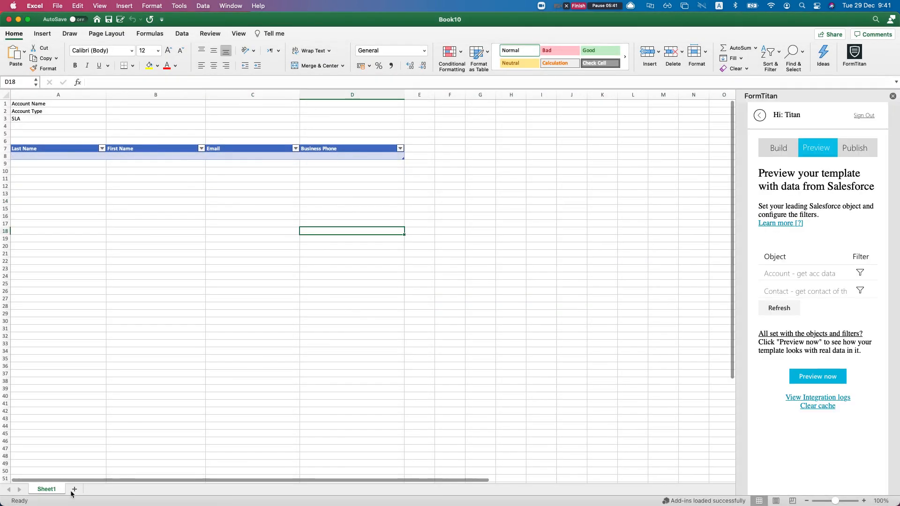
left_click(73, 490)
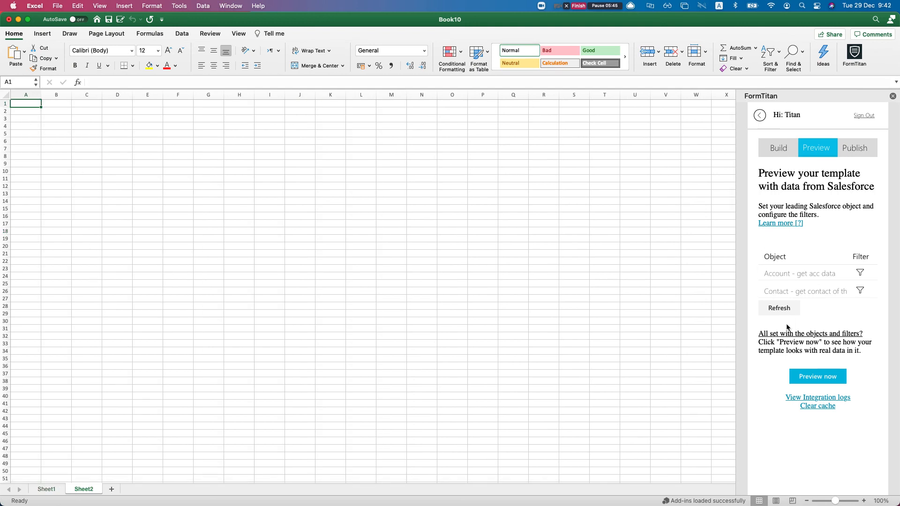
left_click(781, 149)
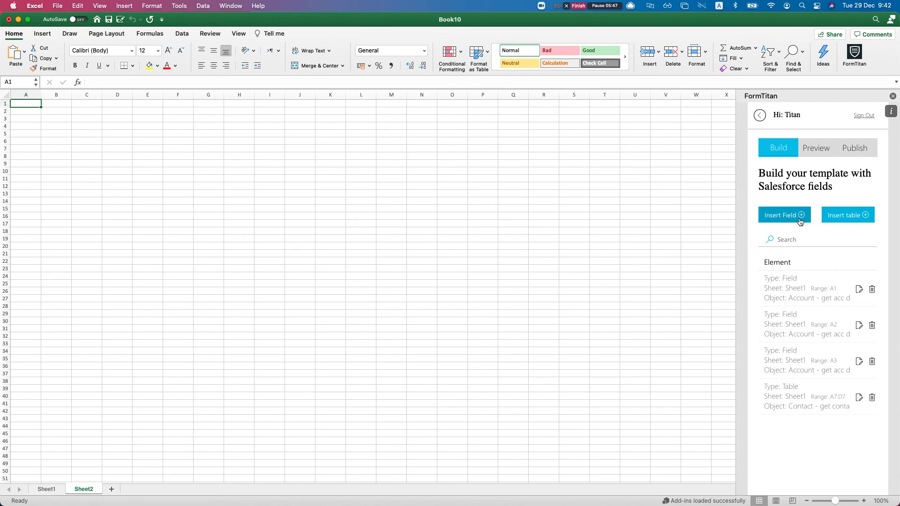
Step: Start a Salesforce table on the Opportunity object with the comment 'get all opps'
left_click(841, 214)
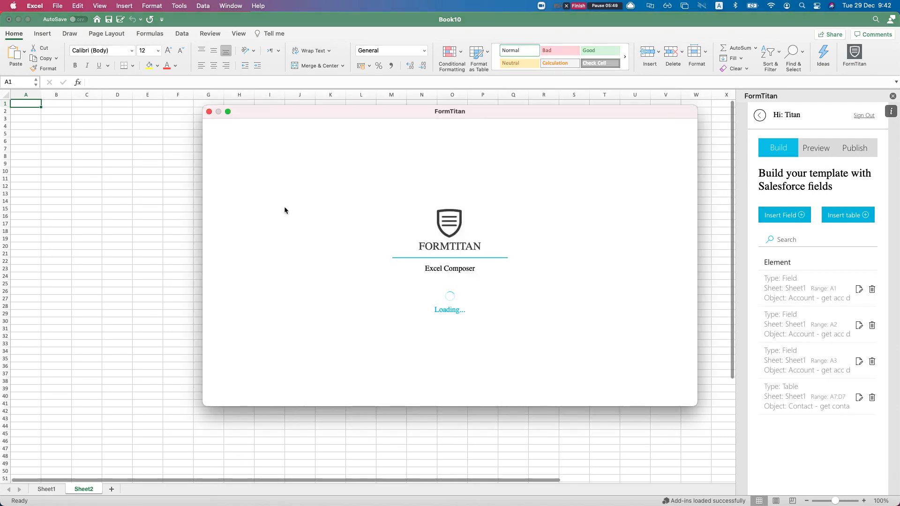
scroll(328, 253, "down", 1)
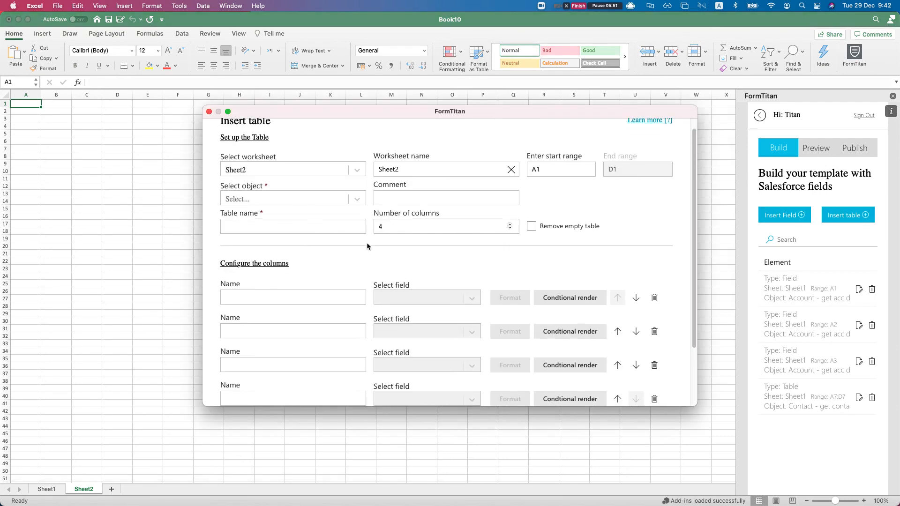
left_click(291, 201)
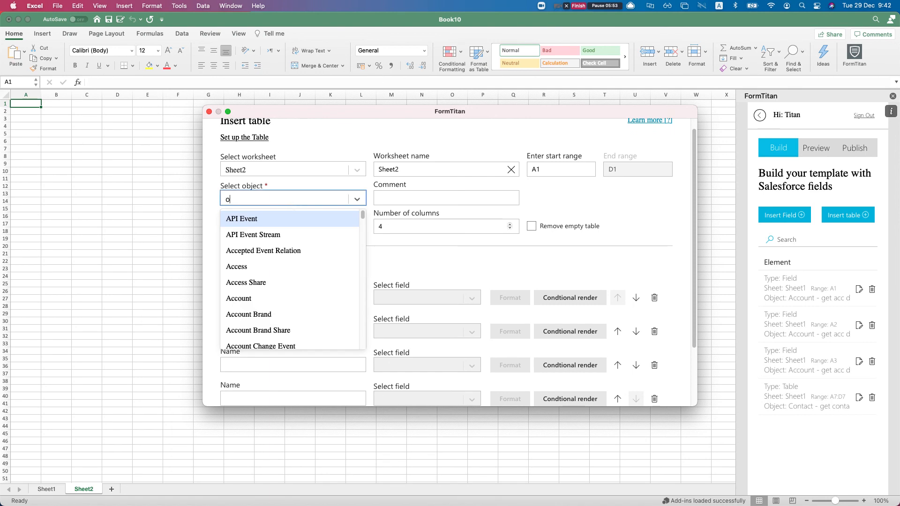
type("oppo")
key("Return")
left_click(420, 195)
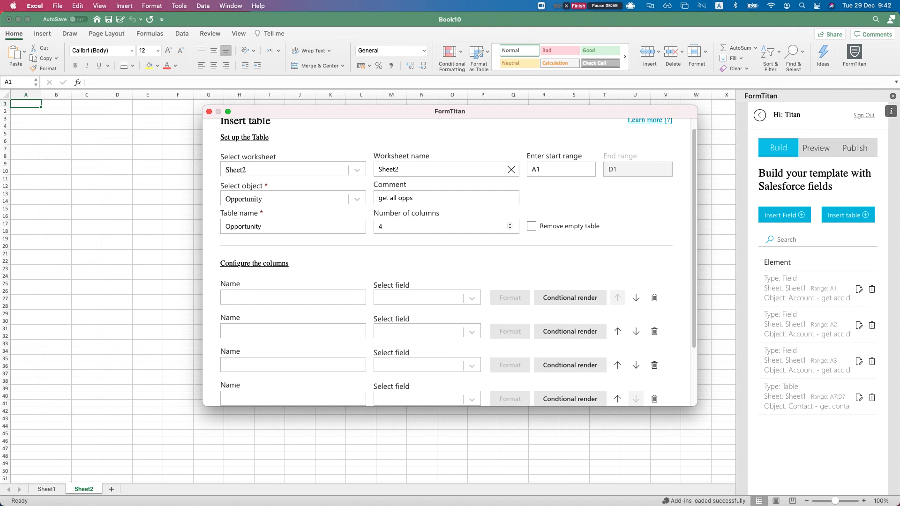
type("get all opps")
scroll(395, 262, "down", 1)
Step: Map the first two table columns to Name and Stage
left_click(457, 279)
type("name")
key("Down")
key("Return")
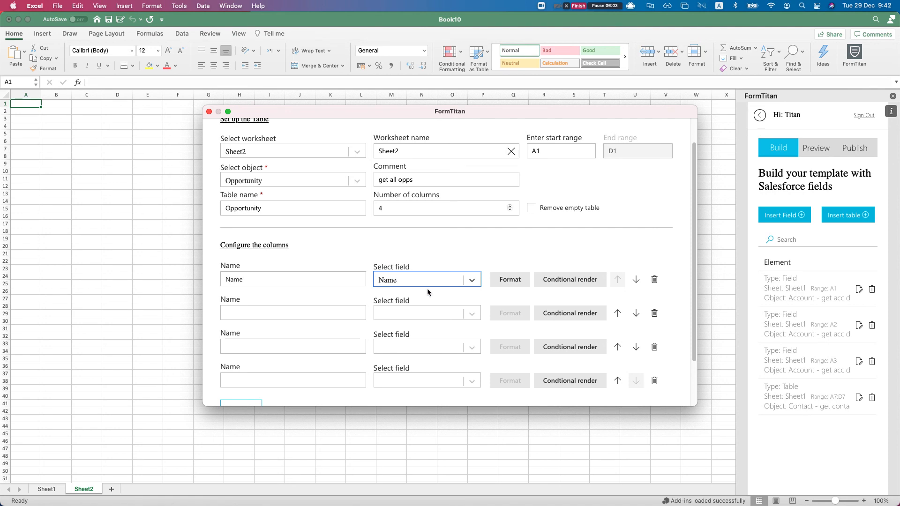
left_click(412, 320)
type("sta")
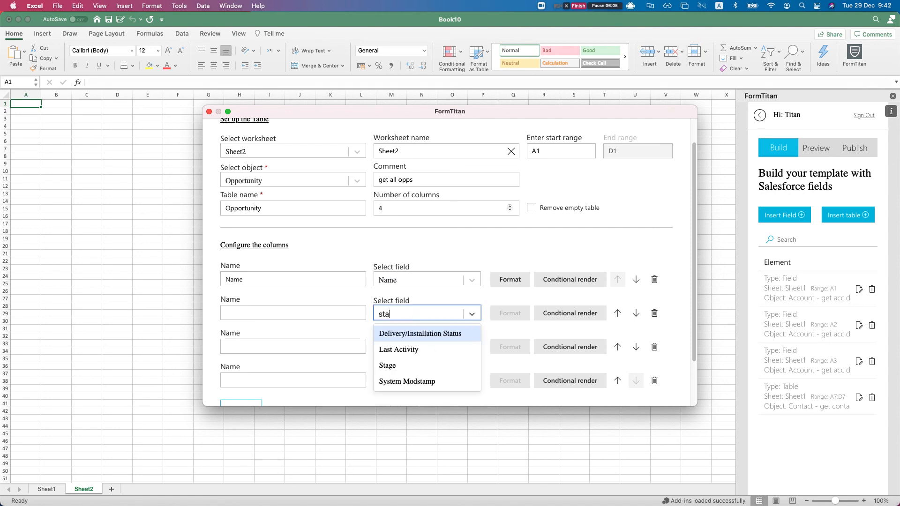
left_click(402, 363)
Step: Map the third and fourth columns to Amount and Close Date, then insert the table
left_click(410, 346)
type("amm")
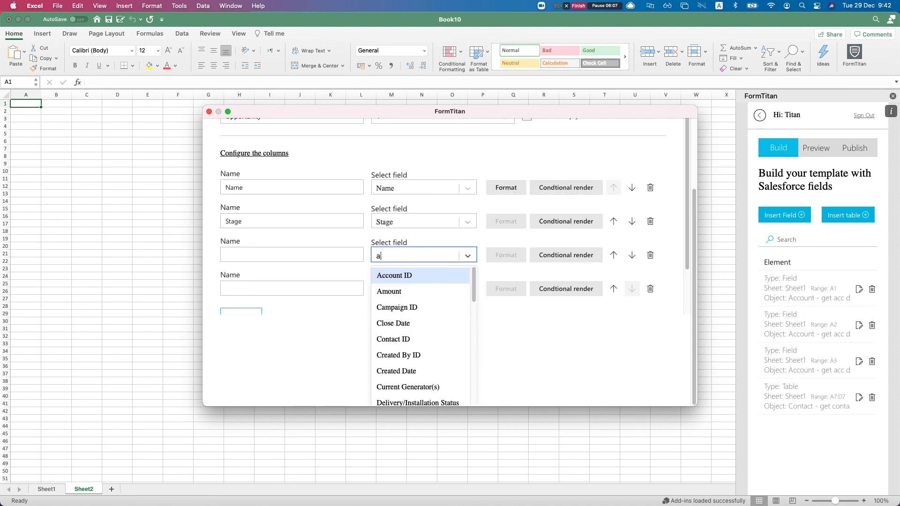
key("BackSpace")
left_click(392, 367)
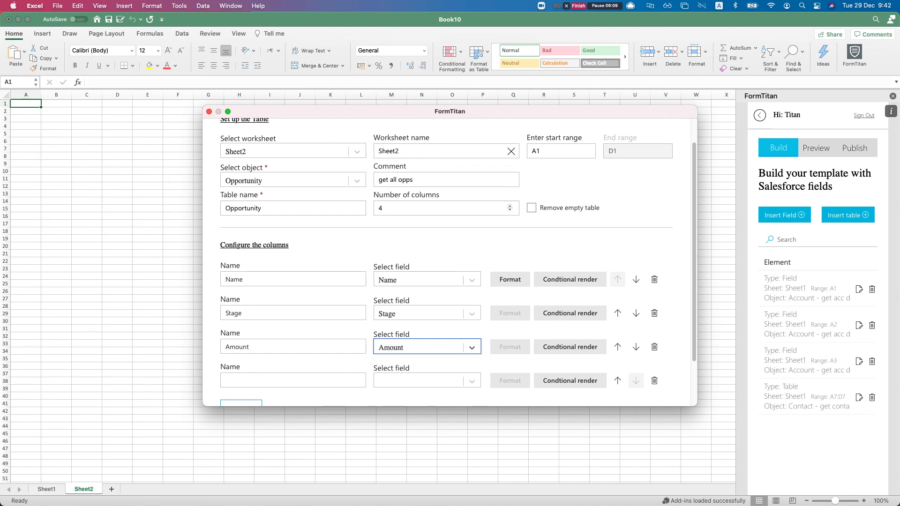
scroll(398, 347, "down", 3)
left_click(399, 324)
type("clos")
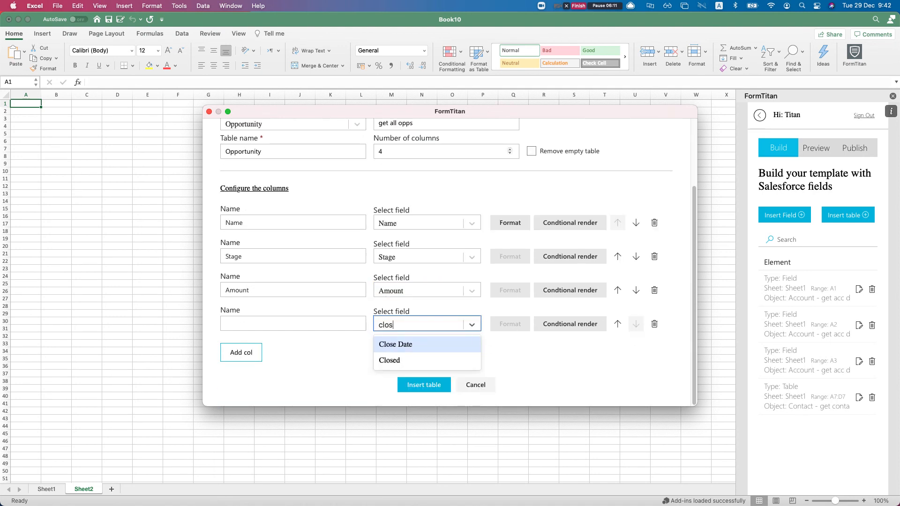
key("Return")
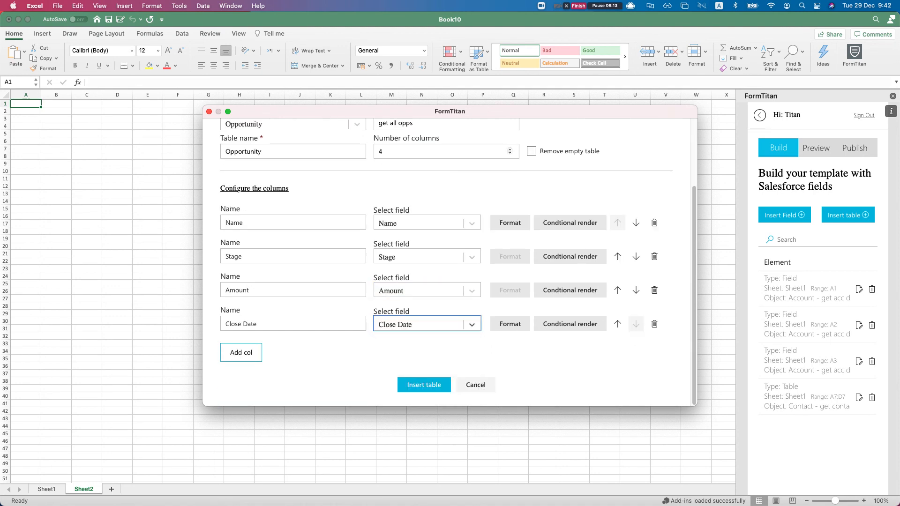
left_click(424, 385)
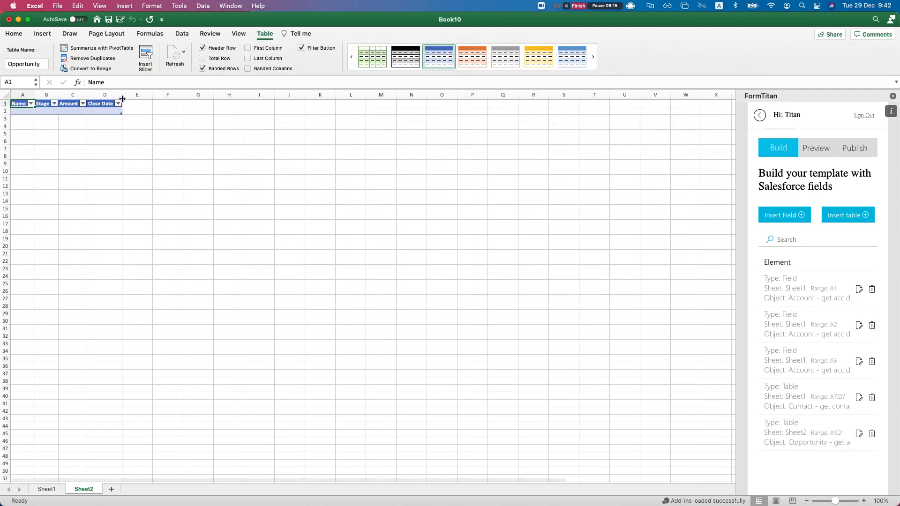
Step: Widen columns D, C, B and A of the Opportunity table
left_click_drag(122, 95, 254, 95)
left_click_drag(87, 95, 174, 95)
left_click_drag(58, 91, 141, 92)
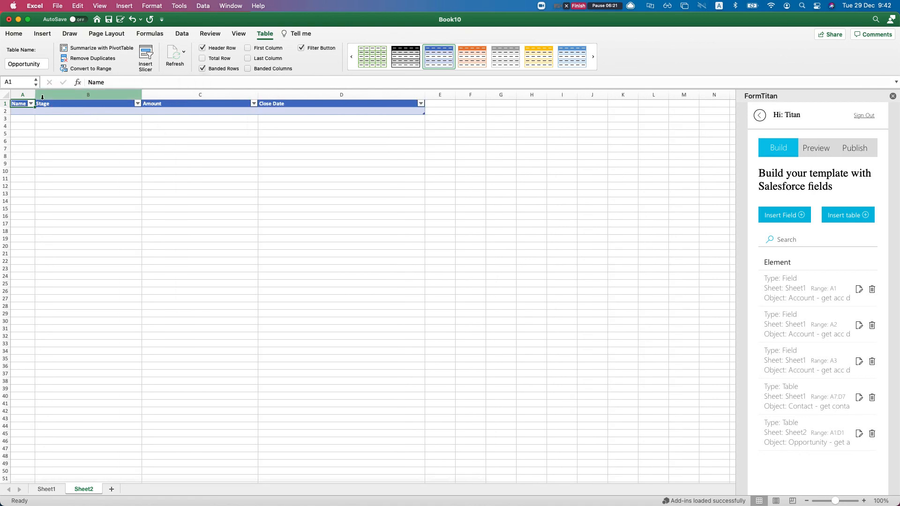
left_click_drag(36, 95, 134, 96)
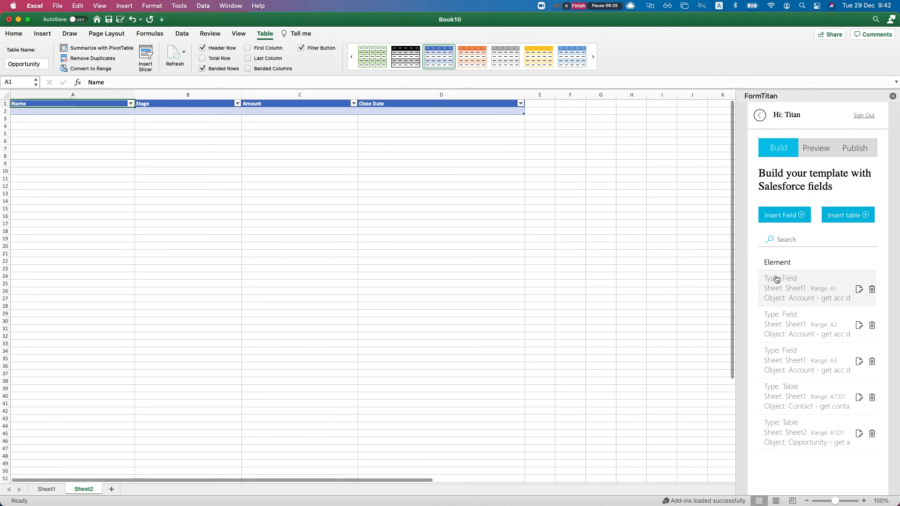
Step: Save the Opportunity preview filter with its condition removed, taking all matches
left_click(817, 149)
left_click(861, 309)
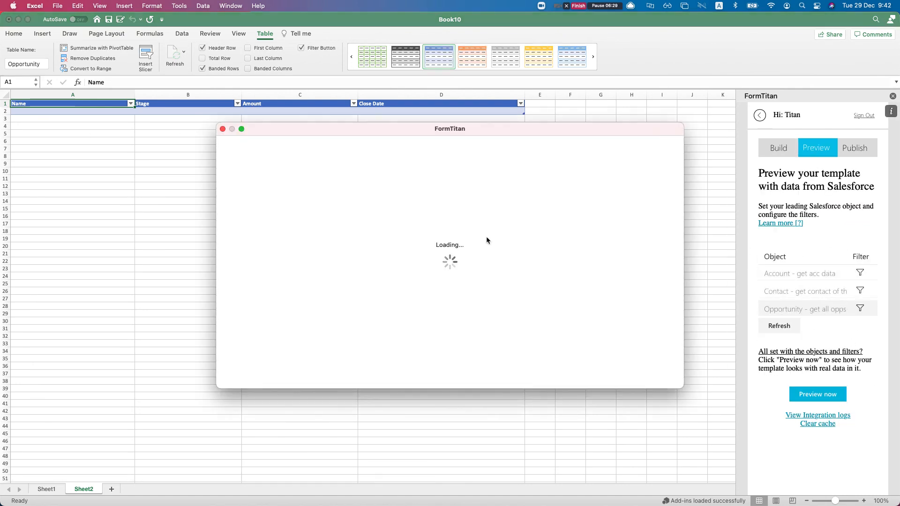
left_click(572, 183)
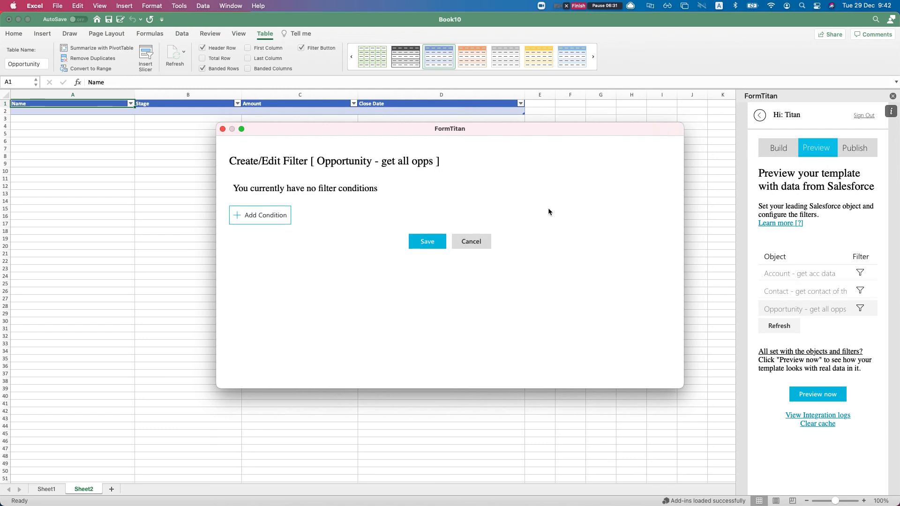
left_click(426, 241)
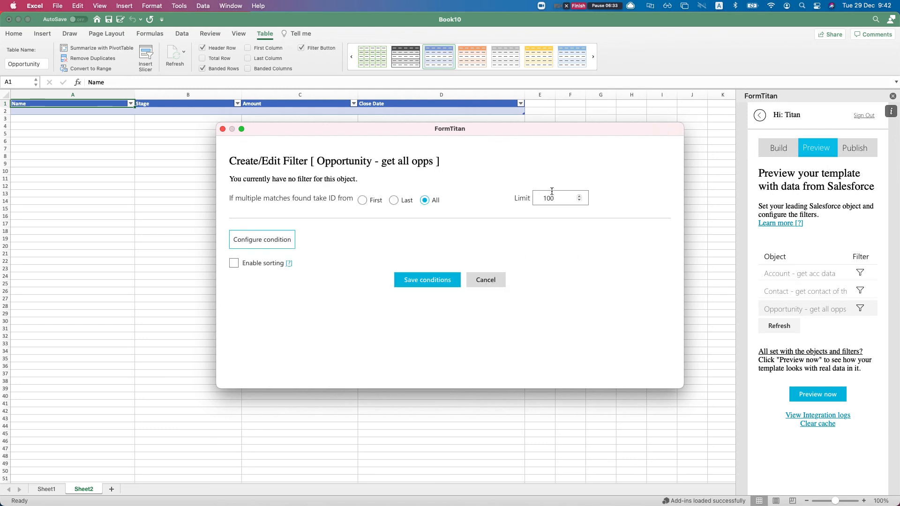
left_click(416, 282)
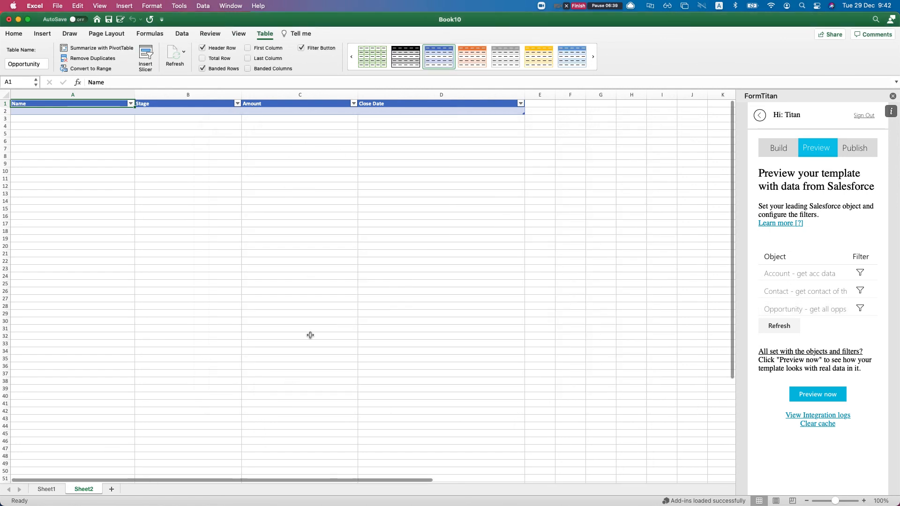
Step: Select C40 below the table and begin a SUM formula there
scroll(307, 341, "down", 3)
scroll(311, 308, "up", 3)
scroll(289, 394, "down", 1)
scroll(305, 424, "up", 1)
scroll(297, 380, "down", 1)
left_click(299, 390)
type("=s")
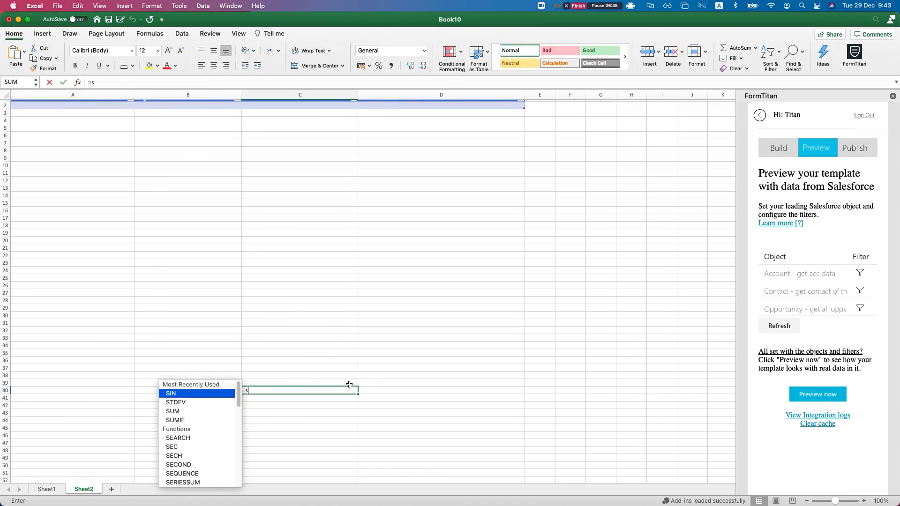
type("u")
key("Return")
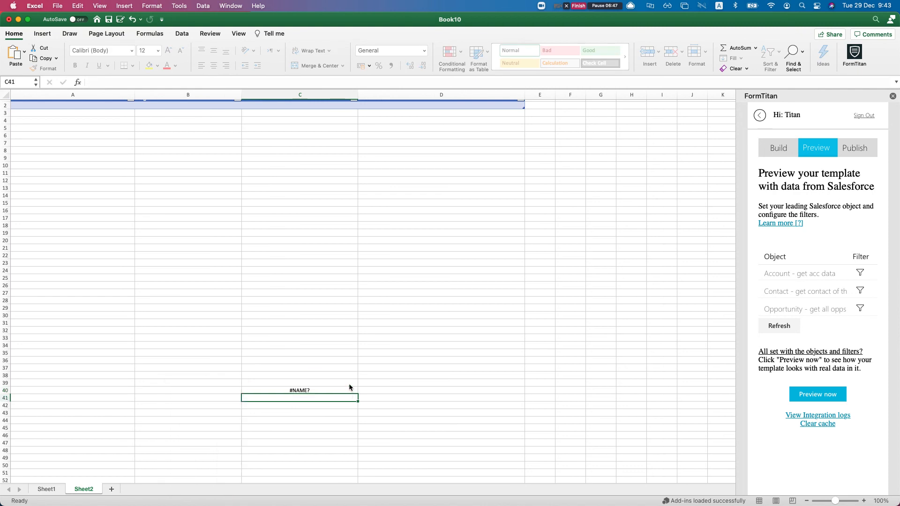
Step: Complete C40 as =SUM(C1:C39) over the Amount column
left_click(300, 390)
double_click(298, 389)
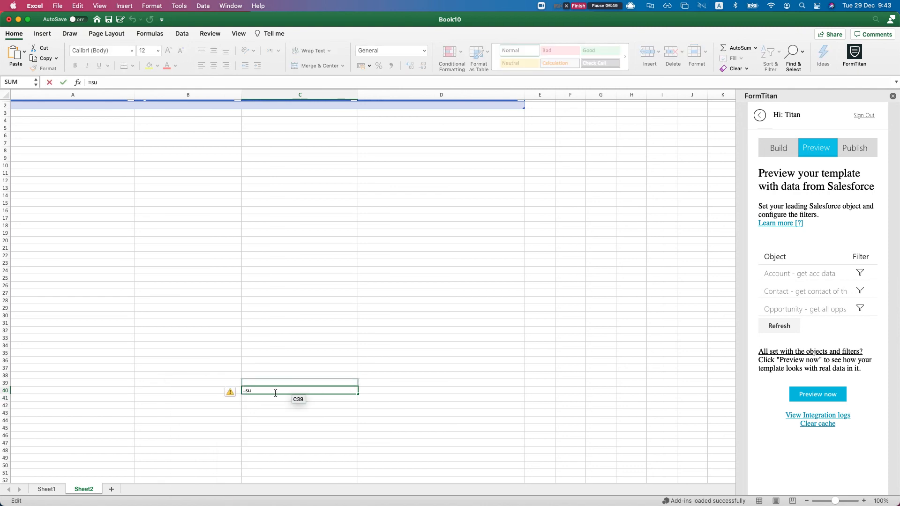
type("m")
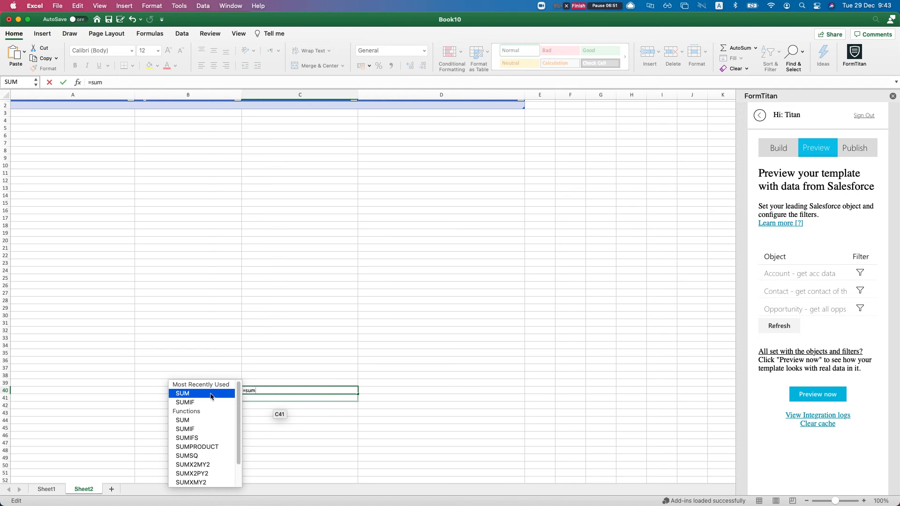
double_click(212, 394)
left_click_drag(287, 380, 311, 85)
scroll(305, 183, "up", 1)
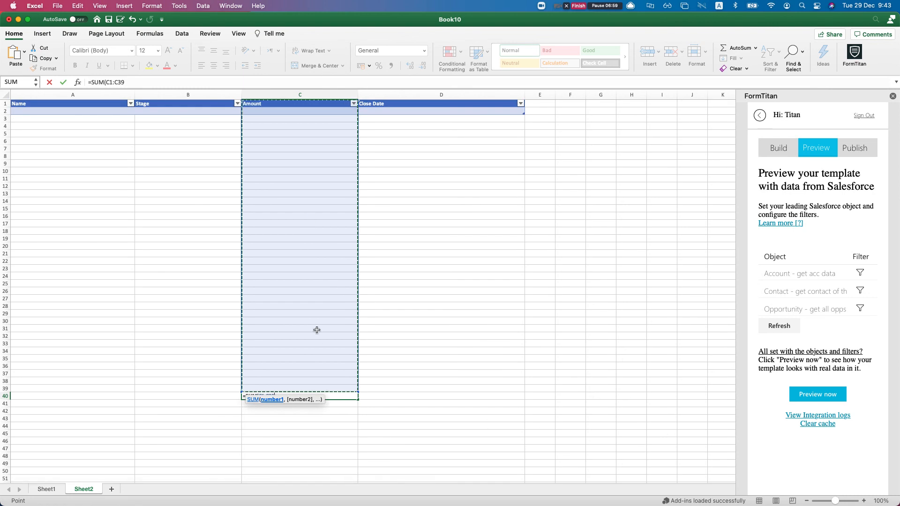
key("Return")
left_click(331, 397)
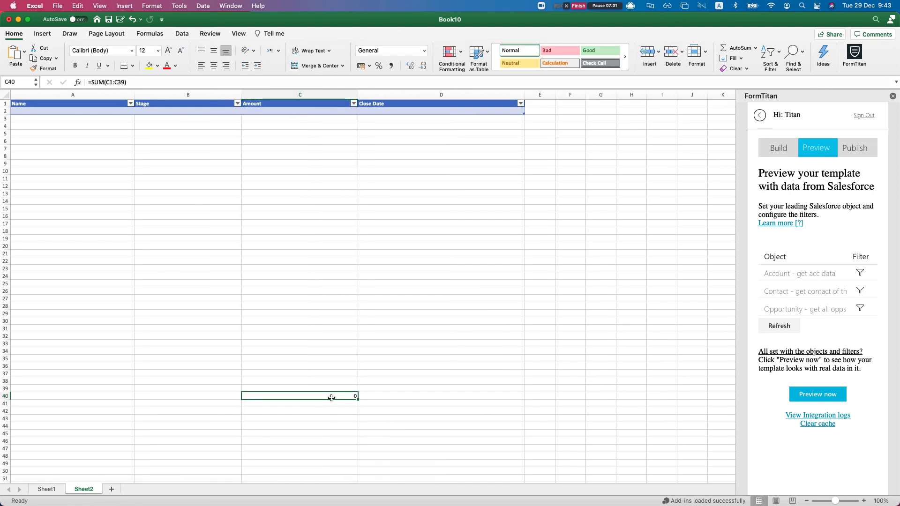
Step: Render preview Book12 and scroll its Opportunity rows, checking the 6575000 total in C70
left_click(814, 396)
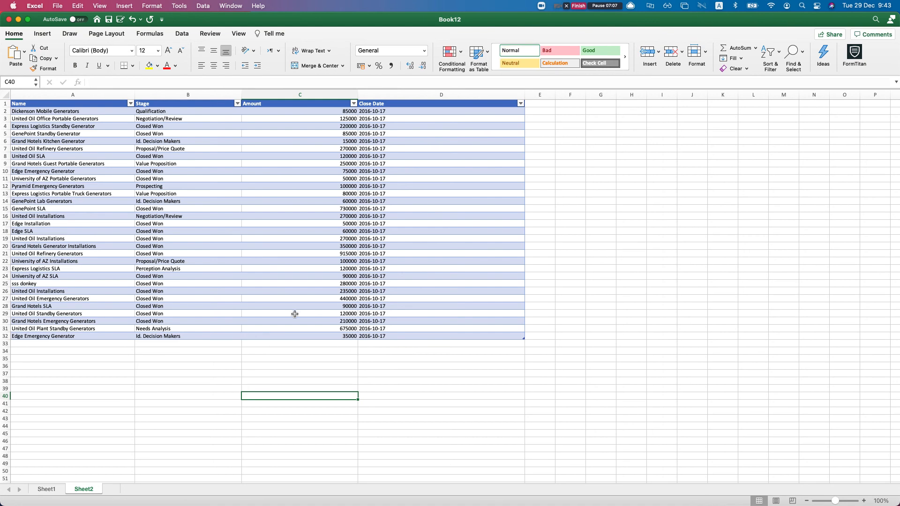
scroll(362, 398, "down", 3)
scroll(362, 399, "down", 1)
scroll(362, 398, "up", 5)
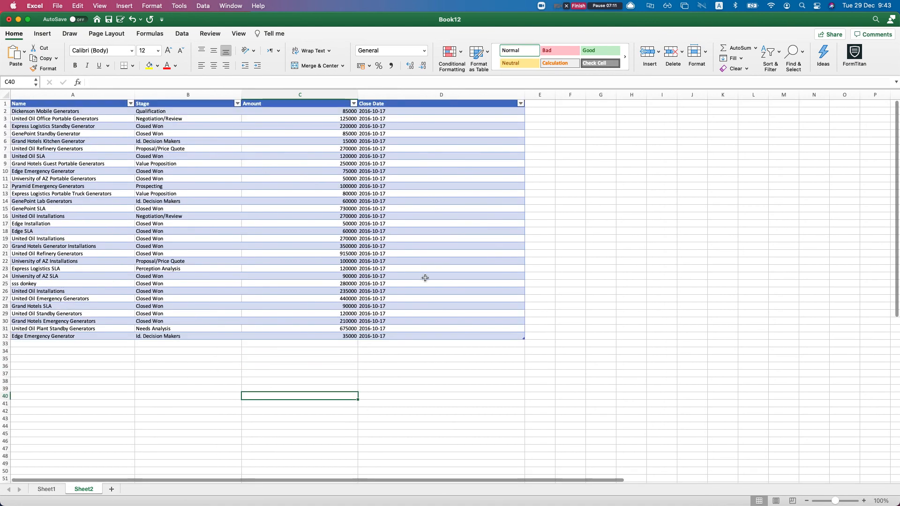
scroll(357, 327, "down", 20)
scroll(357, 326, "up", 20)
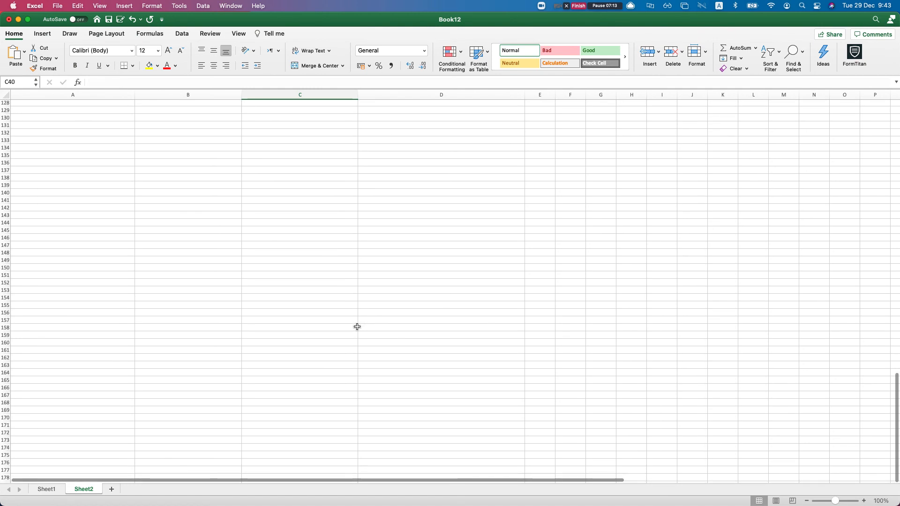
scroll(308, 275, "up", 1)
left_click(308, 268)
scroll(305, 282, "up", 2)
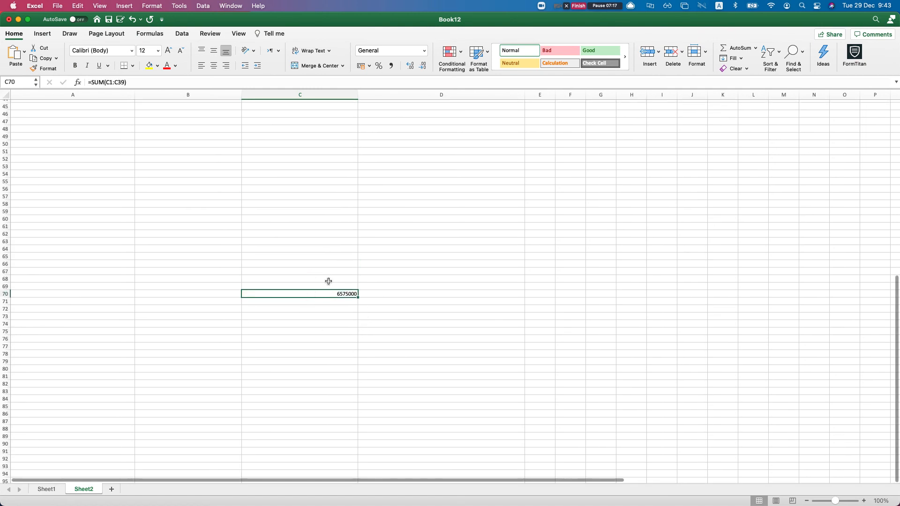
scroll(334, 302, "up", 4)
scroll(347, 356, "up", 6)
scroll(305, 371, "up", 4)
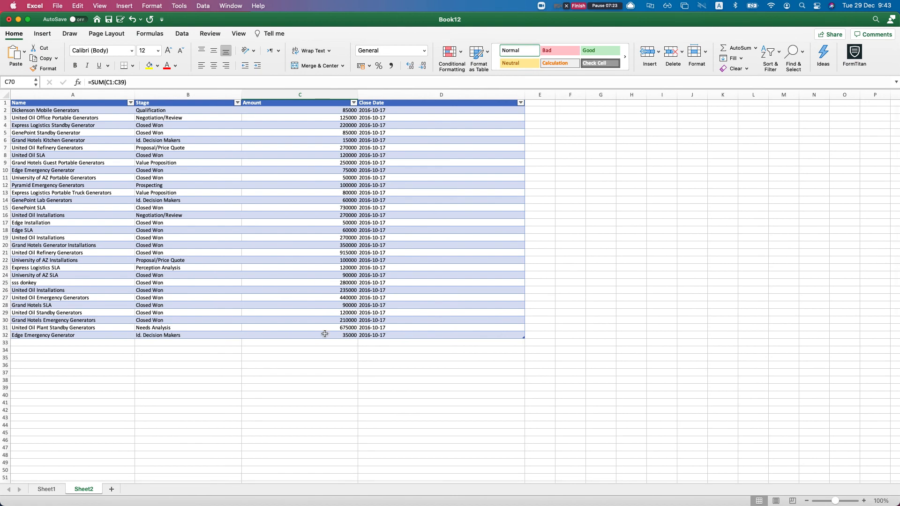
scroll(317, 357, "down", 10)
scroll(318, 370, "up", 10)
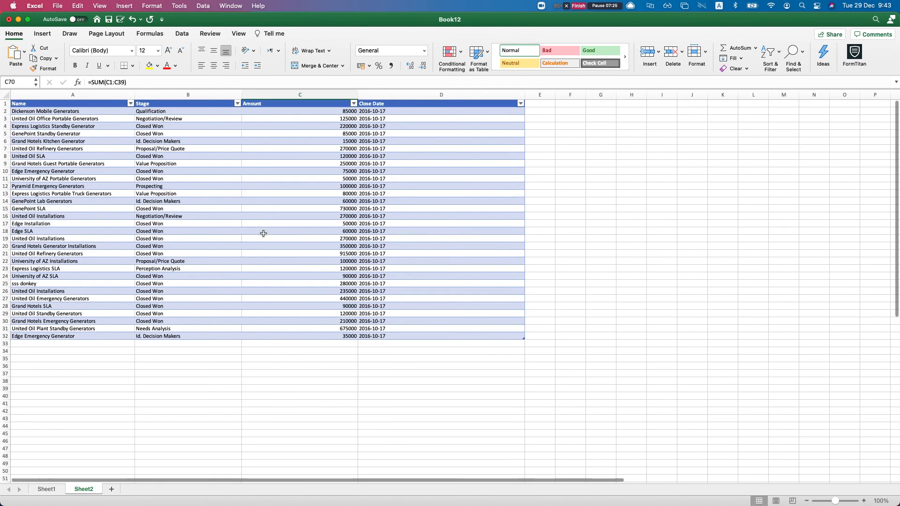
Step: Discard the preview workbook and publish the template as new form 'TITAN Academy Excel'
left_click(9, 20)
left_click(323, 317)
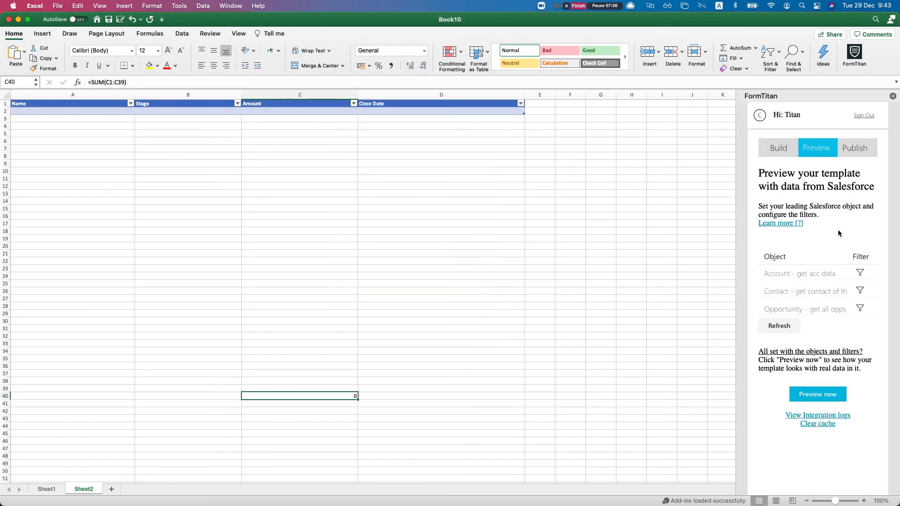
left_click(857, 149)
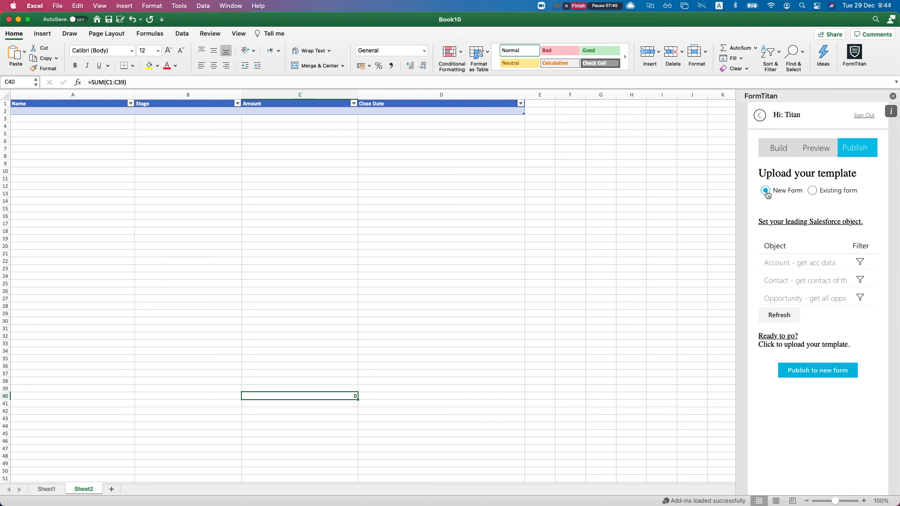
left_click(808, 376)
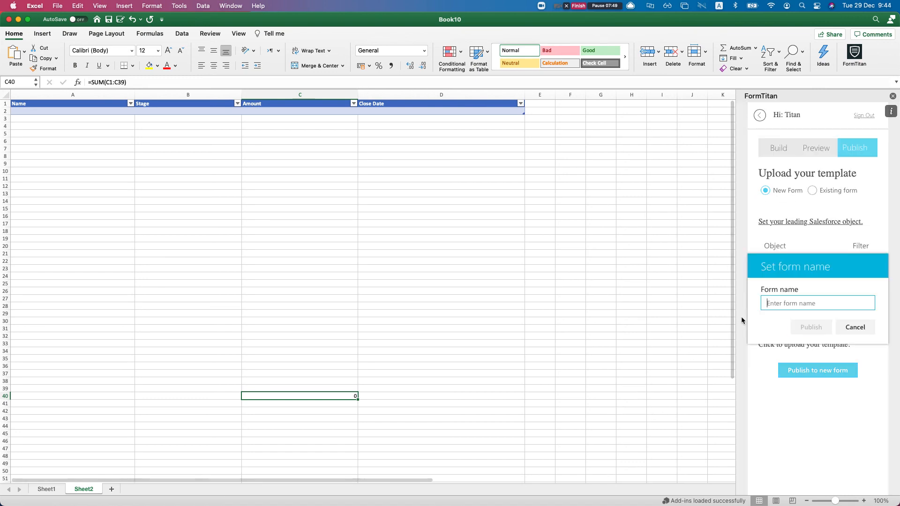
type("TITAN Aa")
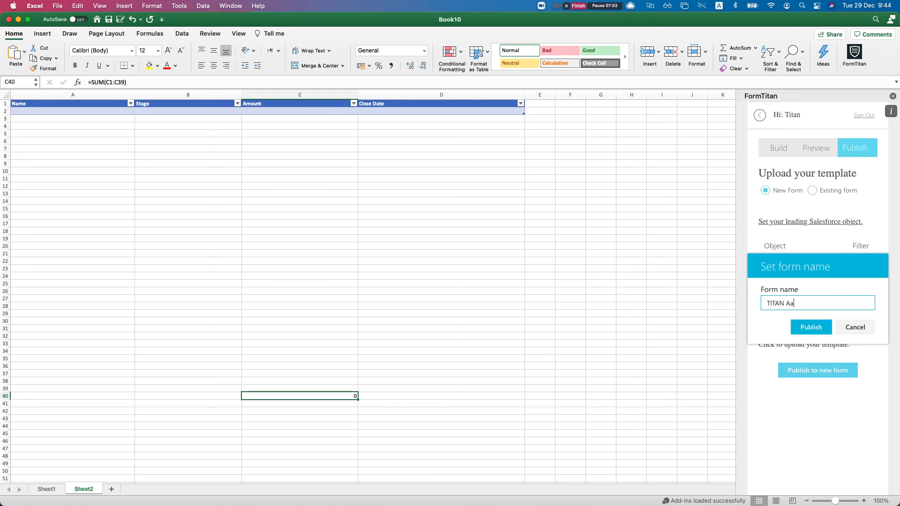
key("BackSpace")
type("cademy Excel")
left_click(811, 327)
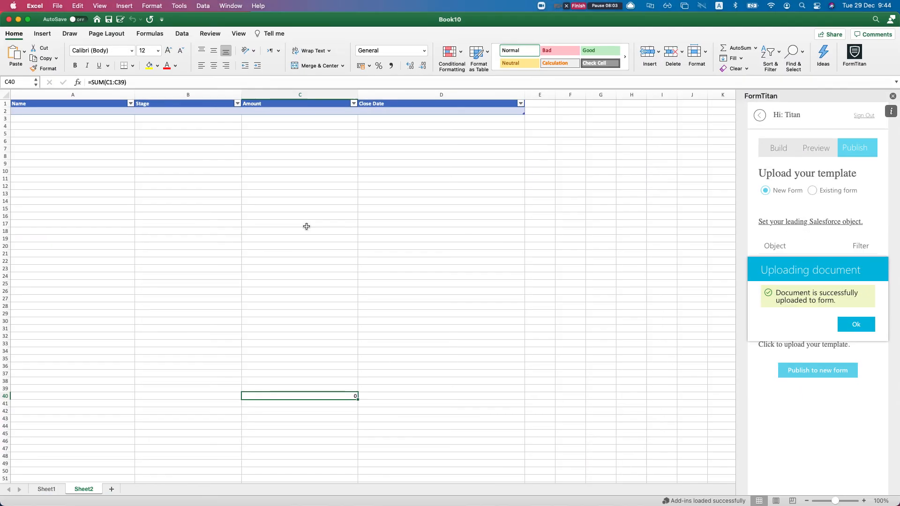
key("ctrl+Up")
Step: Sign in to formtitan.com with the saved credentials and the authenticator code
left_click(146, 122)
left_click(129, 26)
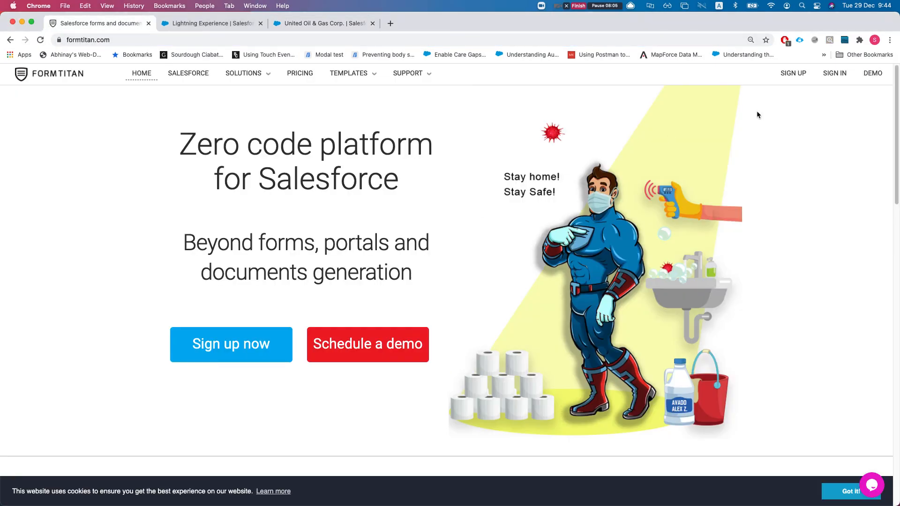
left_click(834, 74)
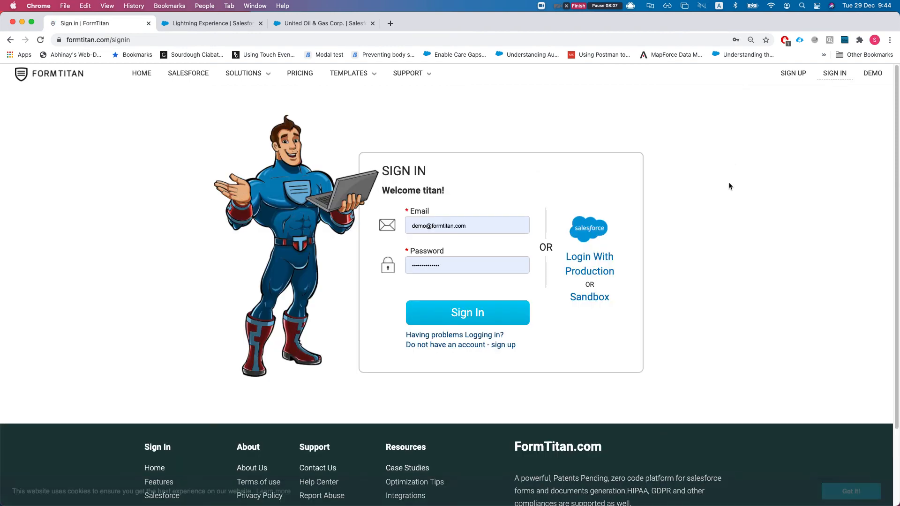
left_click(453, 312)
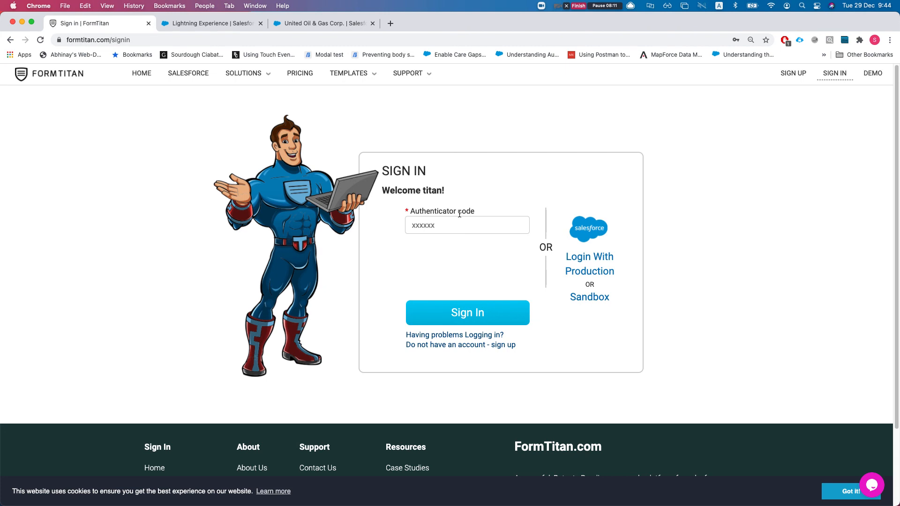
left_click(435, 222)
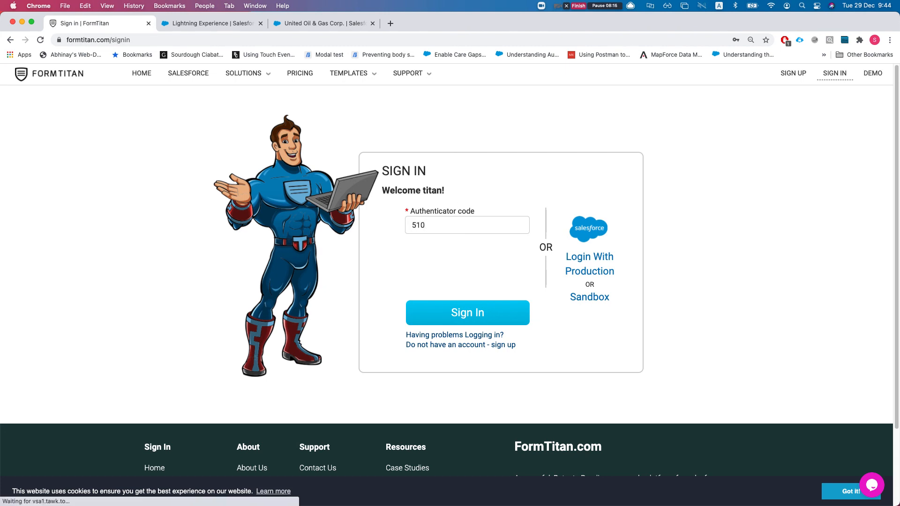
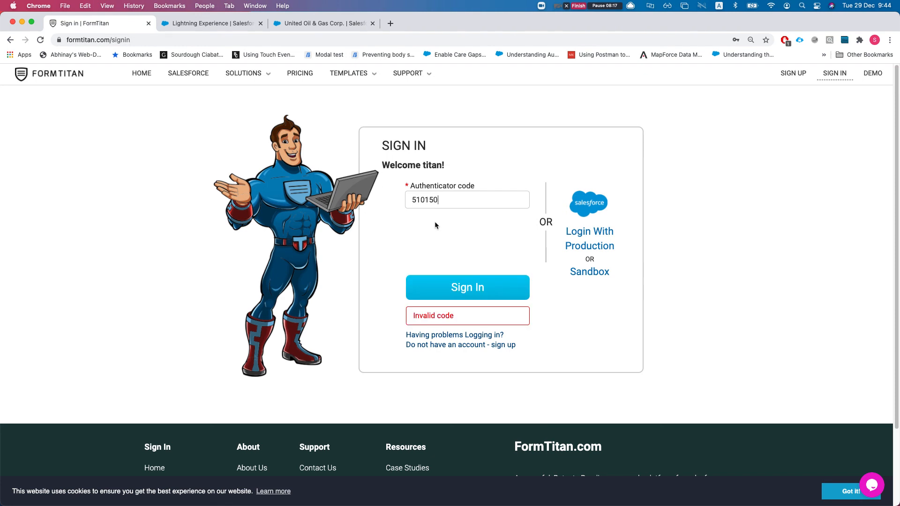
double_click(439, 202)
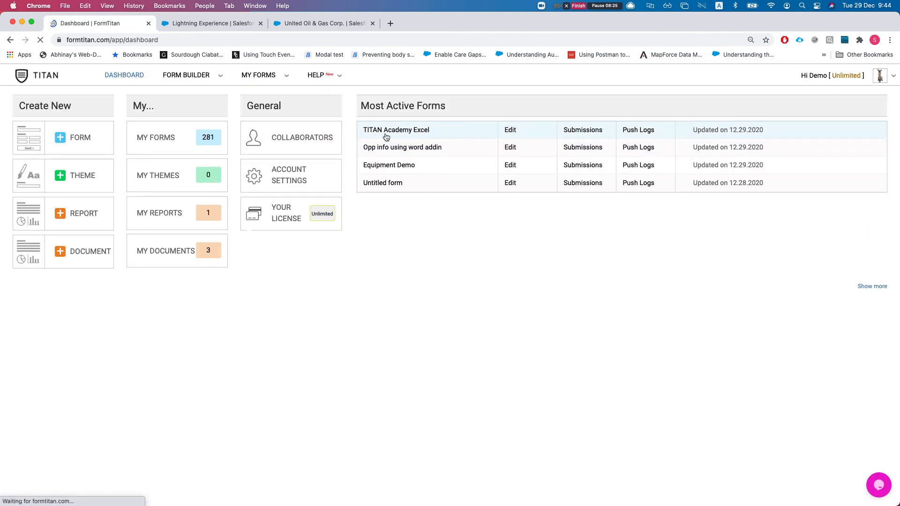
Step: Open TITAN Academy Excel in the editor and drag its hidden RecordID field to the top-left
left_click(384, 131)
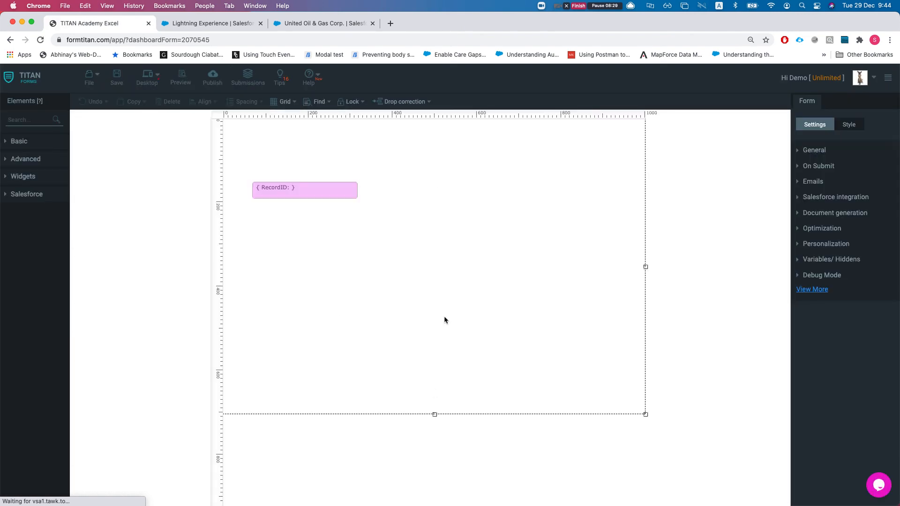
left_click_drag(308, 185, 305, 149)
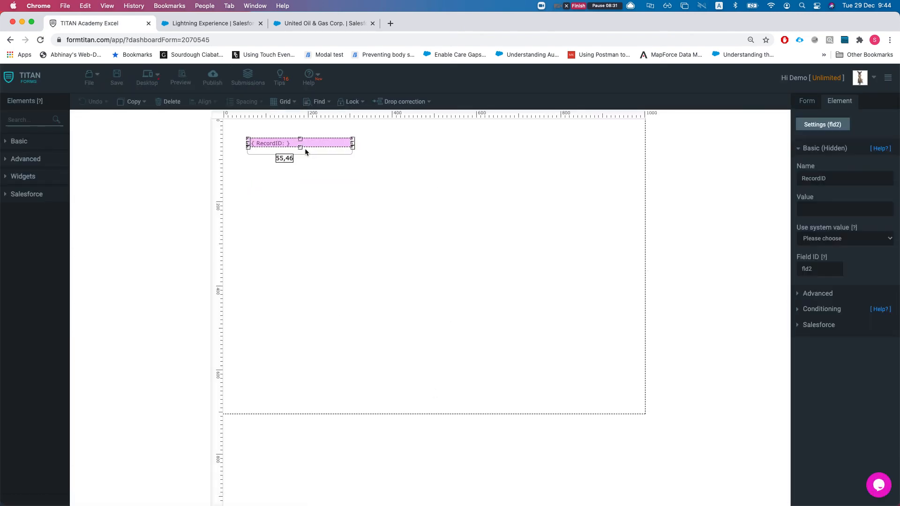
left_click(421, 257)
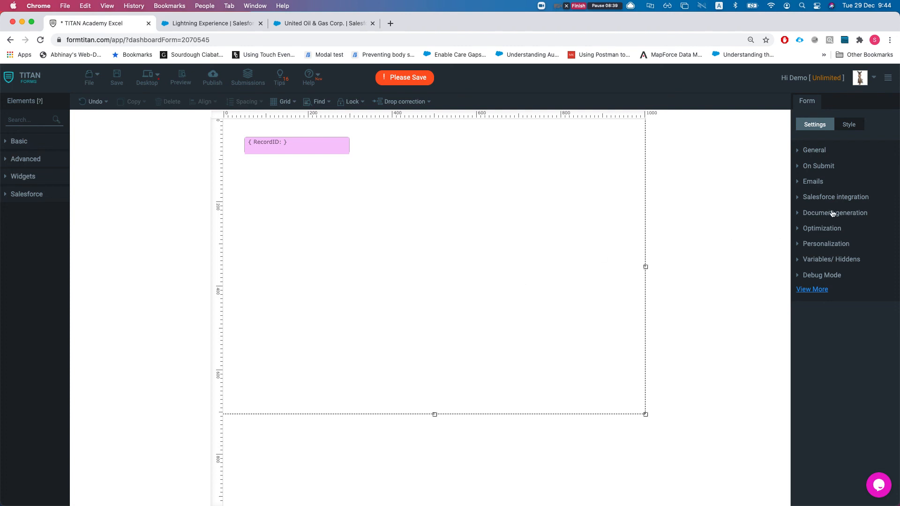
left_click(297, 152)
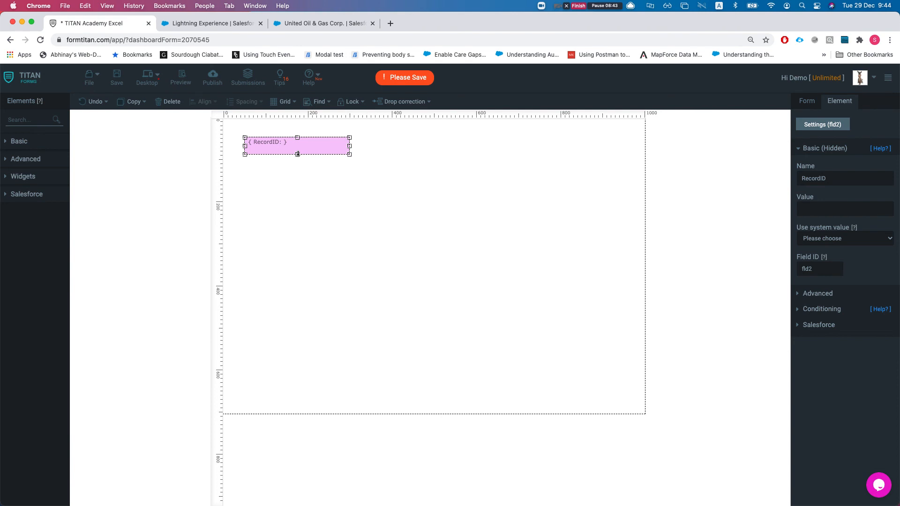
Step: Authenticate the Get From Salesforce settings against production, review the Account mapping, and apply them
left_click(801, 101)
left_click(837, 197)
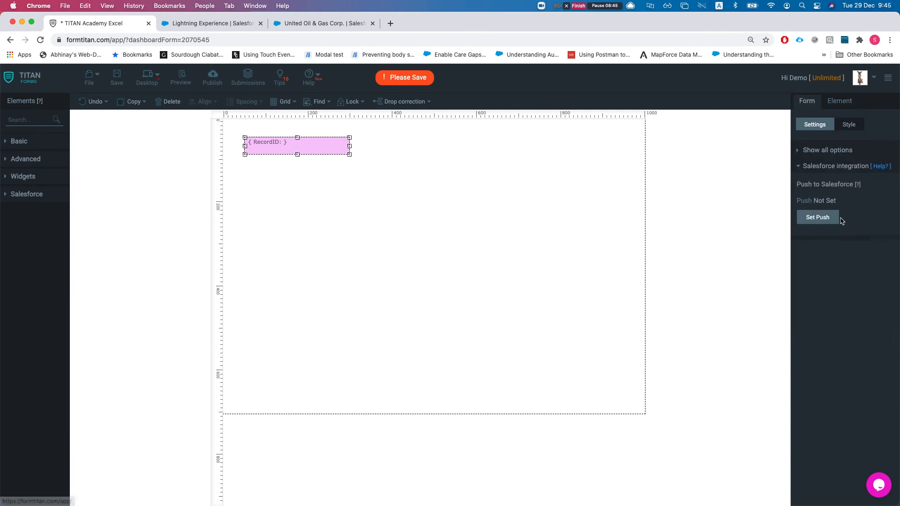
left_click(802, 272)
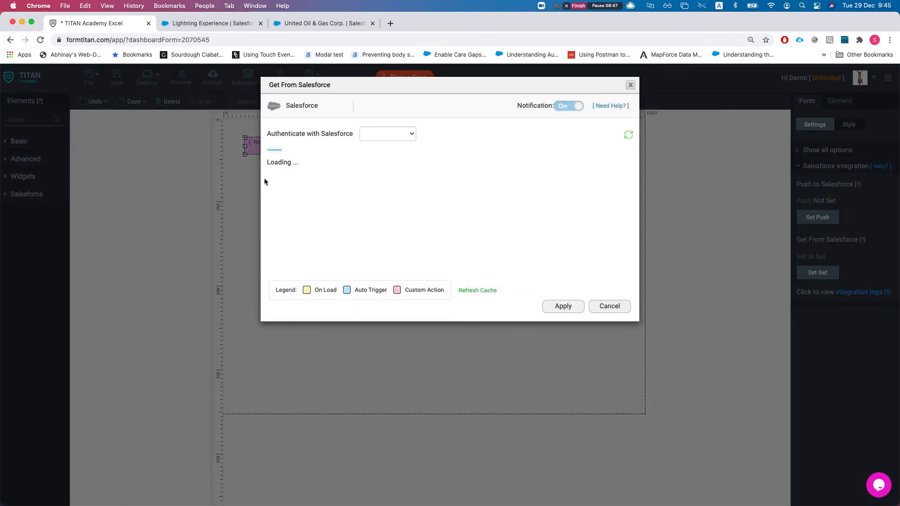
left_click(391, 134)
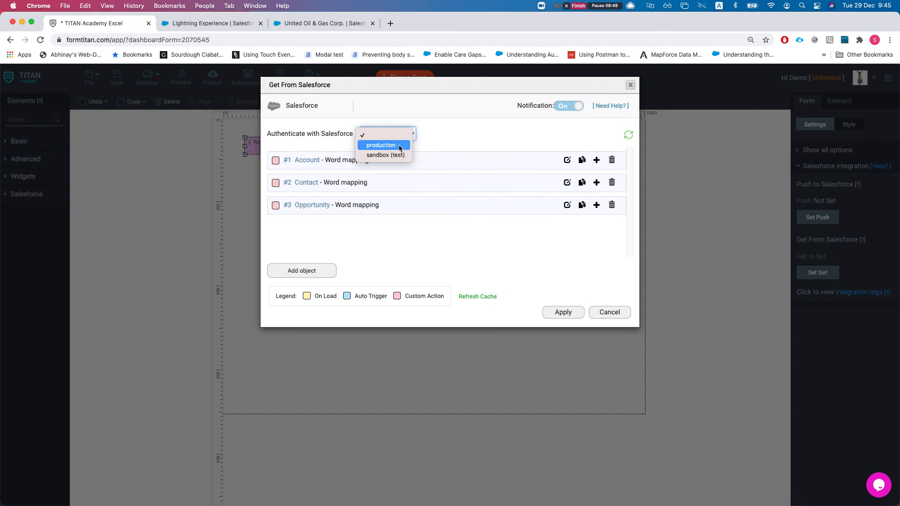
left_click(399, 146)
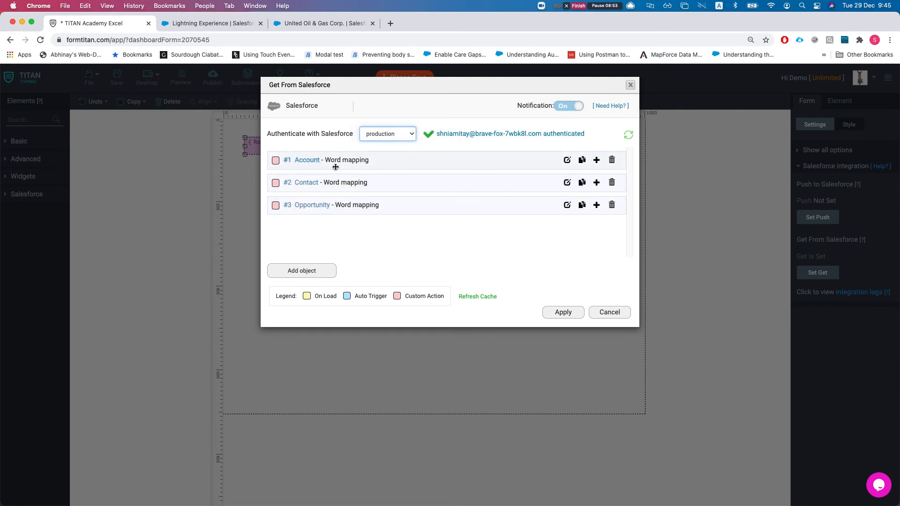
left_click(566, 161)
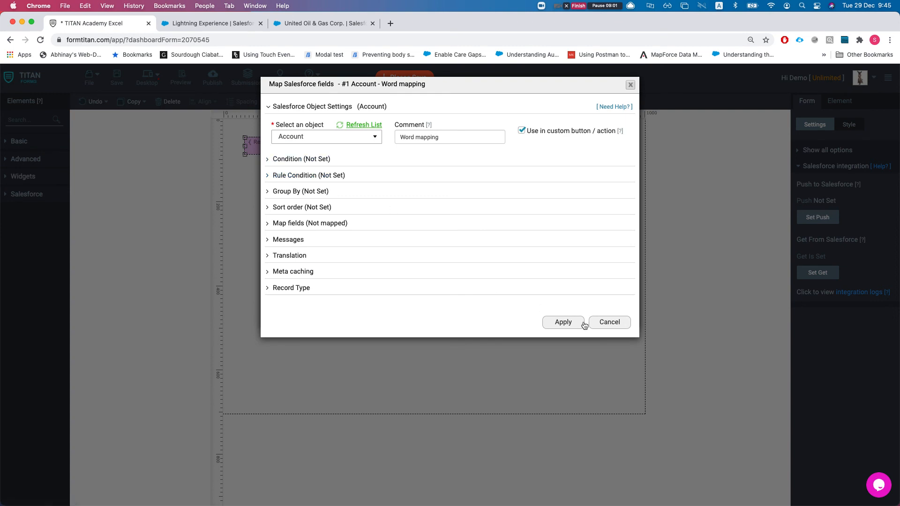
left_click(600, 323)
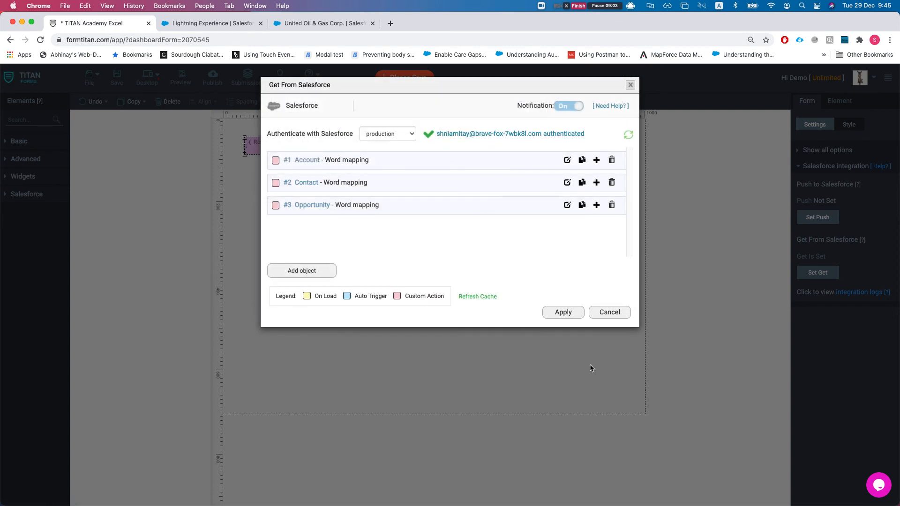
left_click(556, 313)
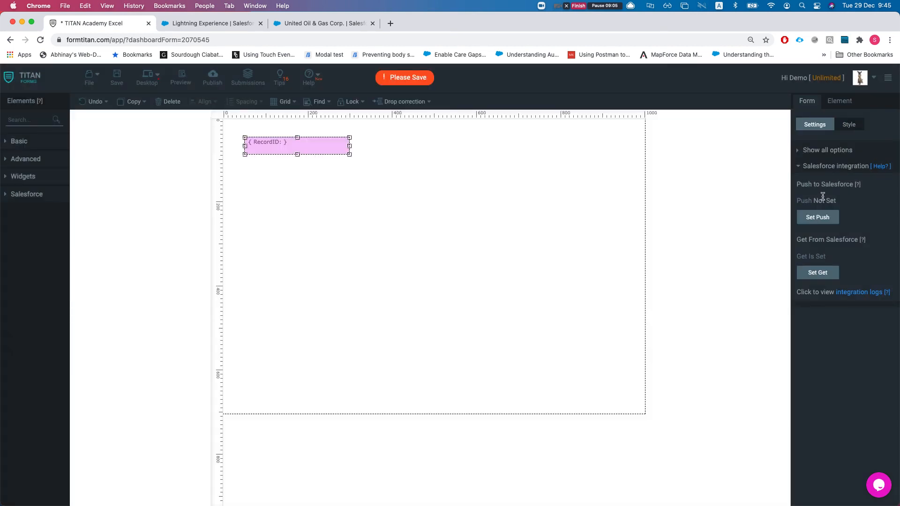
Step: Open the Excel mapping configuration under Document generation
left_click(820, 174)
left_click(817, 217)
left_click(819, 217)
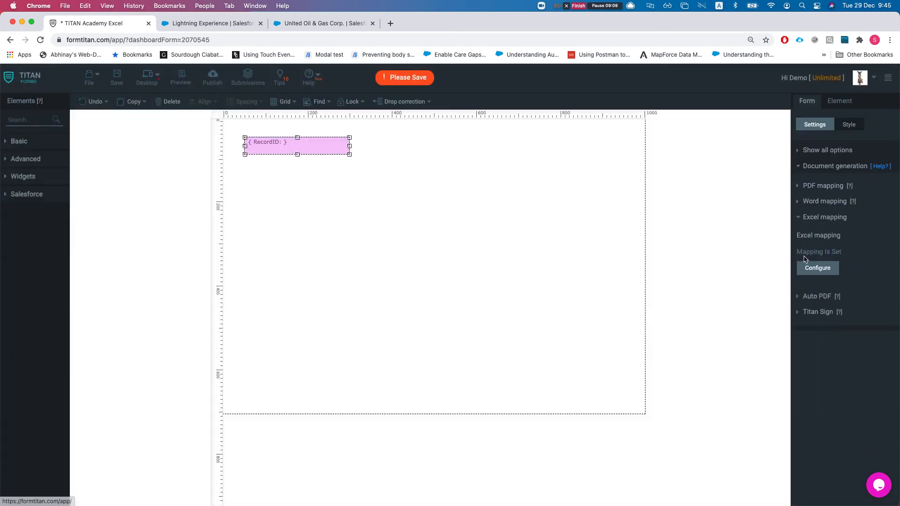
left_click(817, 268)
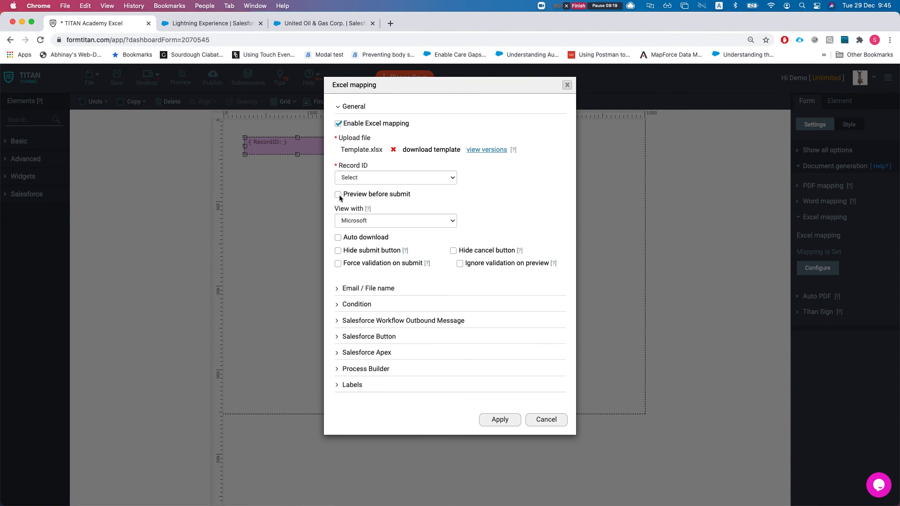
Step: Set Record ID to RecordID, keep the Microsoft viewer, enable Preview before submit and Auto preview, and apply
left_click(354, 179)
left_click(362, 187)
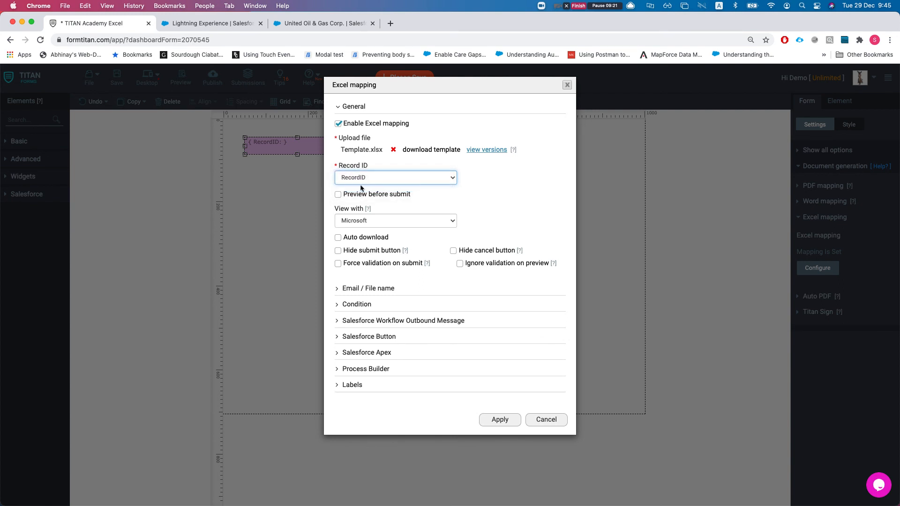
left_click(351, 223)
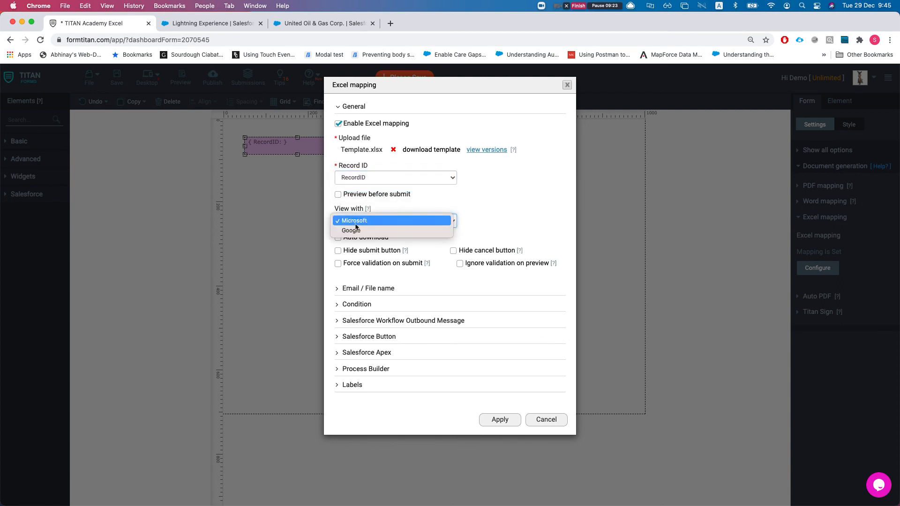
left_click(358, 202)
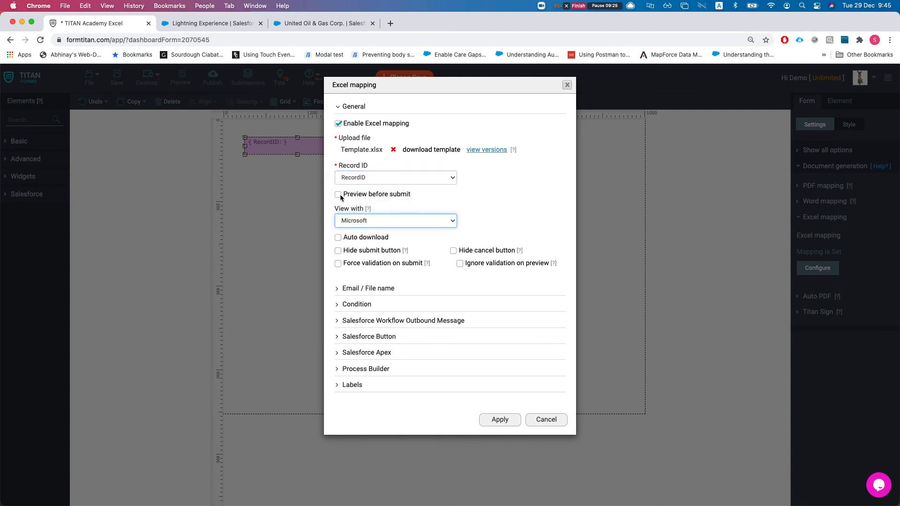
left_click(338, 195)
left_click(338, 208)
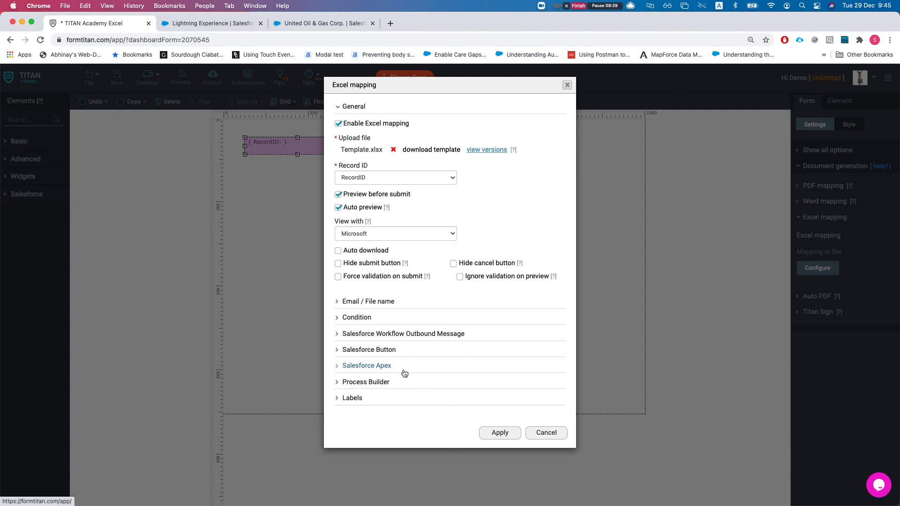
left_click(356, 348)
left_click(359, 349)
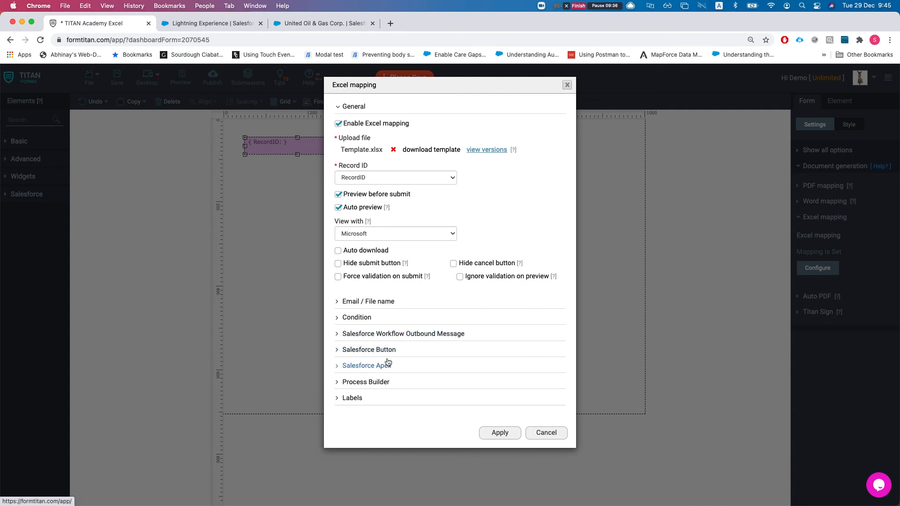
left_click(498, 434)
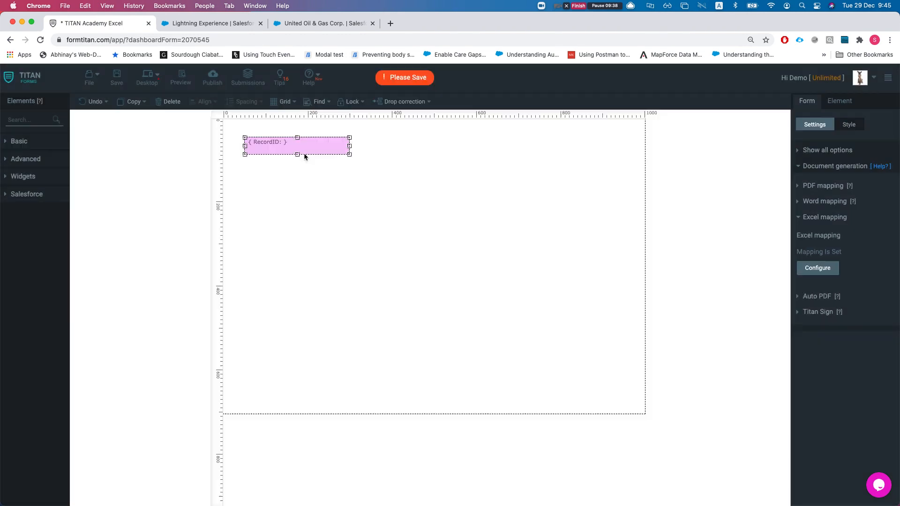
Step: Save the form, view its publishing options, and check the RecordID field's settings
left_click(117, 79)
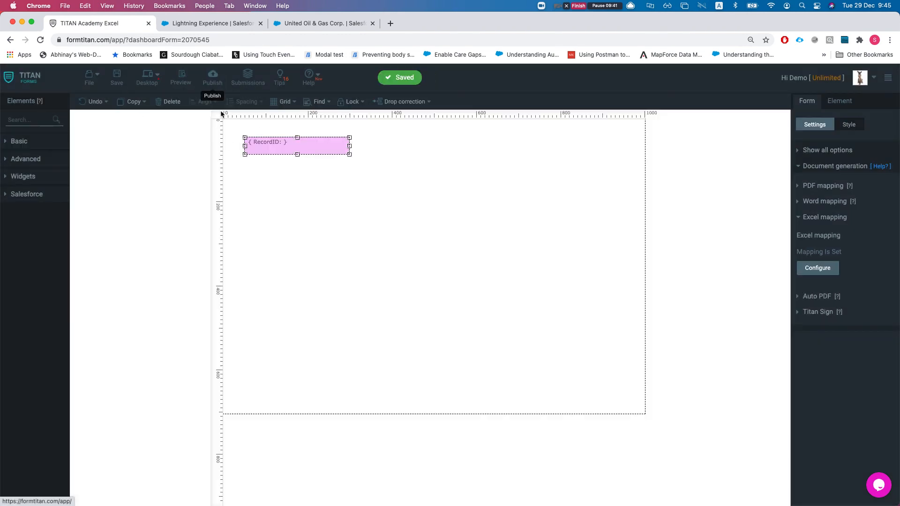
left_click(212, 78)
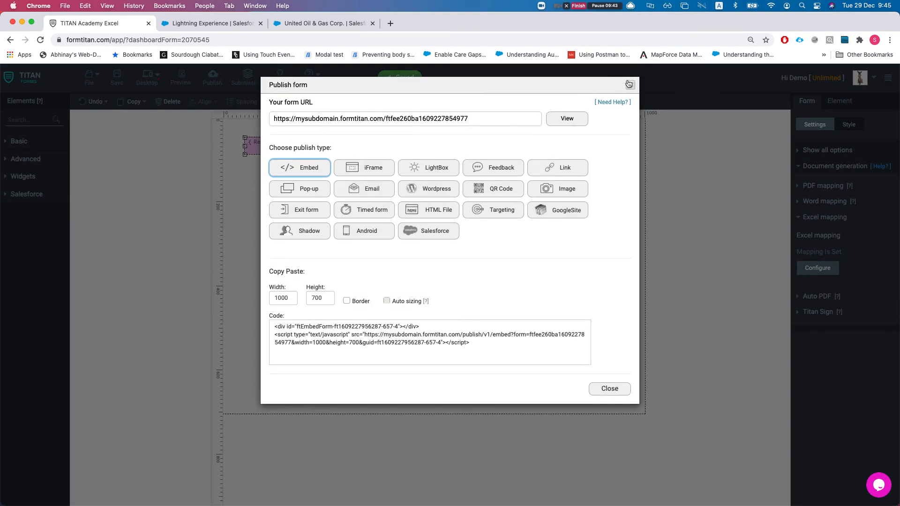
left_click(628, 84)
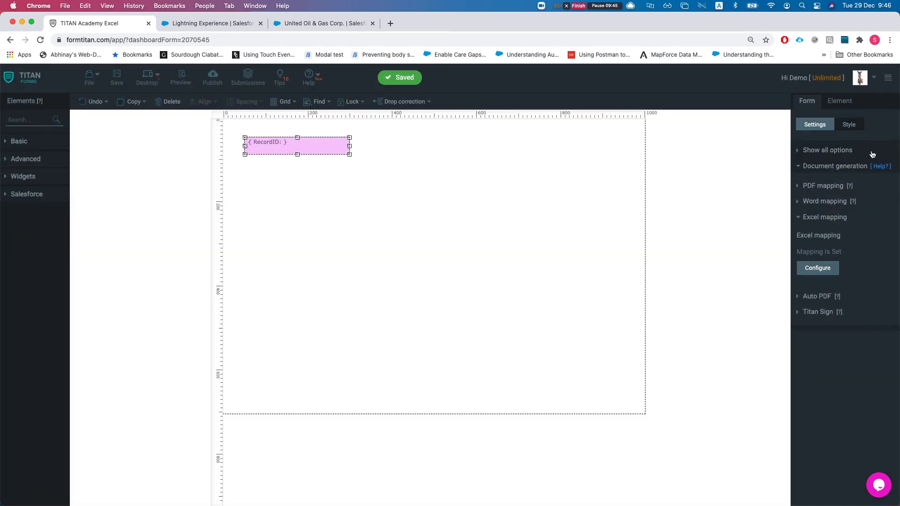
left_click(850, 156)
left_click(837, 150)
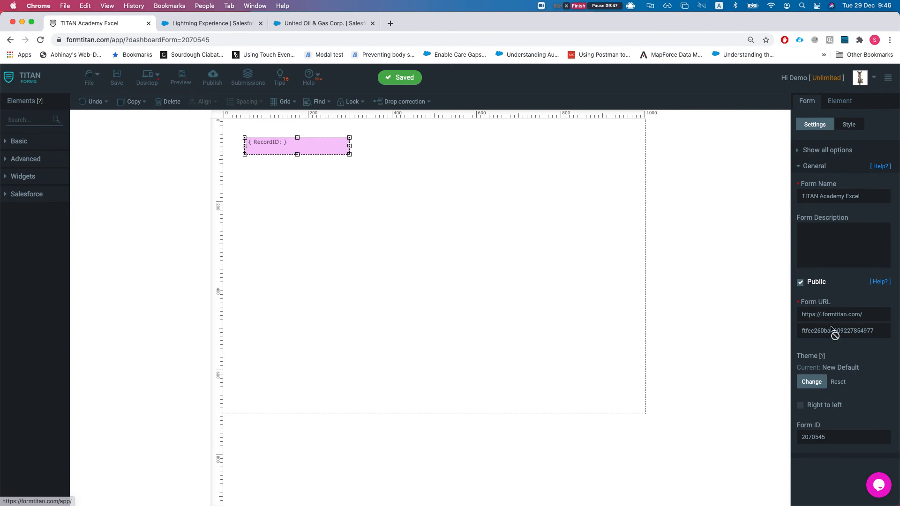
left_click(853, 107)
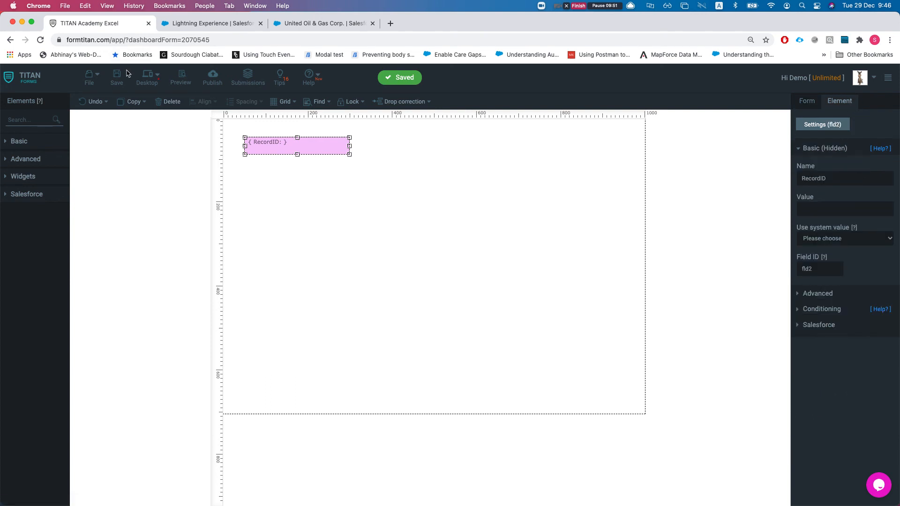
Step: Copy the published form URL and open a new blank tab beside the form tab
left_click(221, 88)
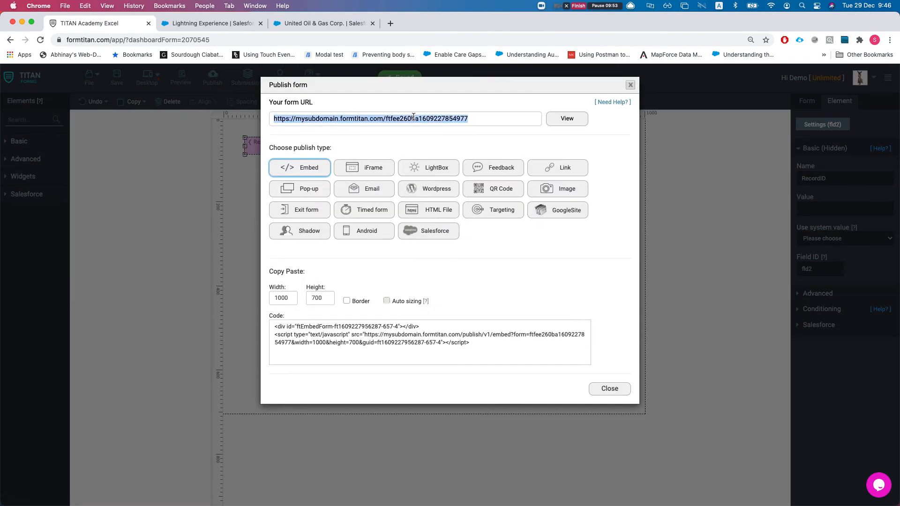
left_click(631, 86)
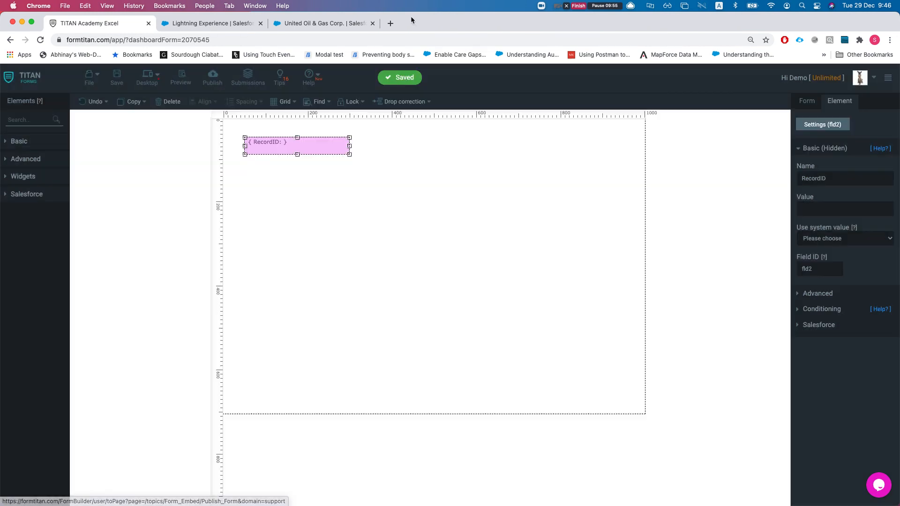
left_click(390, 23)
left_click_drag(406, 26, 188, 29)
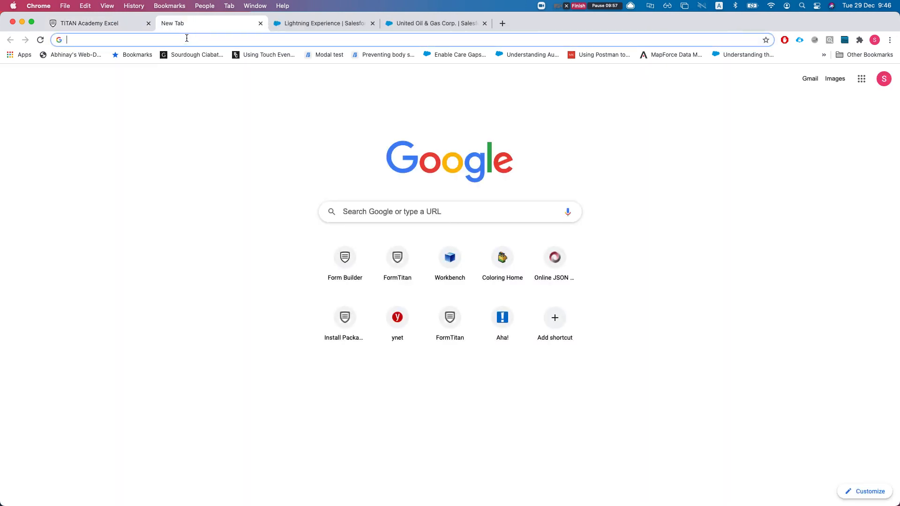
Step: Load the published form URL with ?fld2= set to the United Oil & Gas Corp. account ID
left_click(186, 37)
key("super+v")
type("fld2")
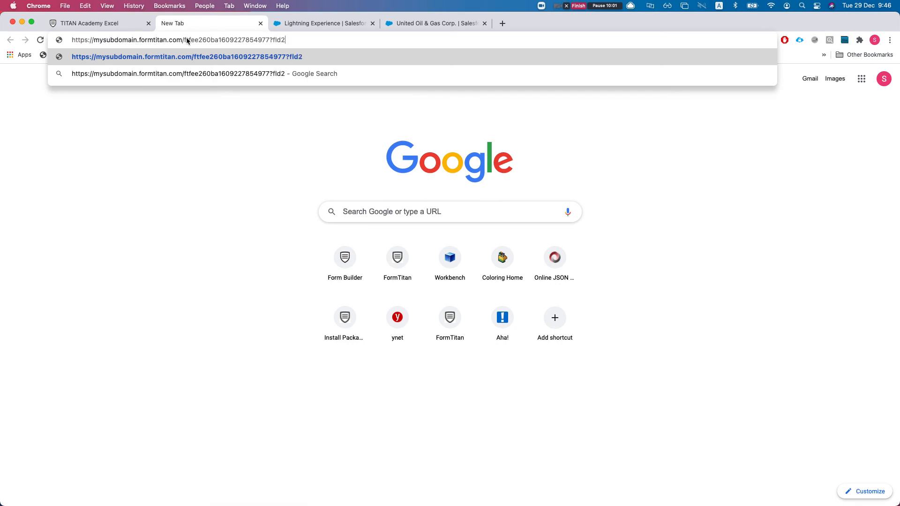
left_click(328, 22)
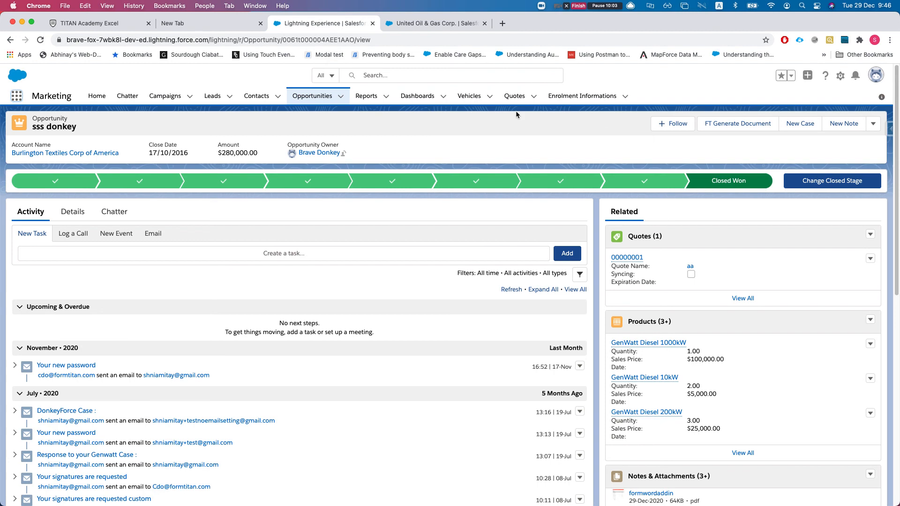
left_click(389, 23)
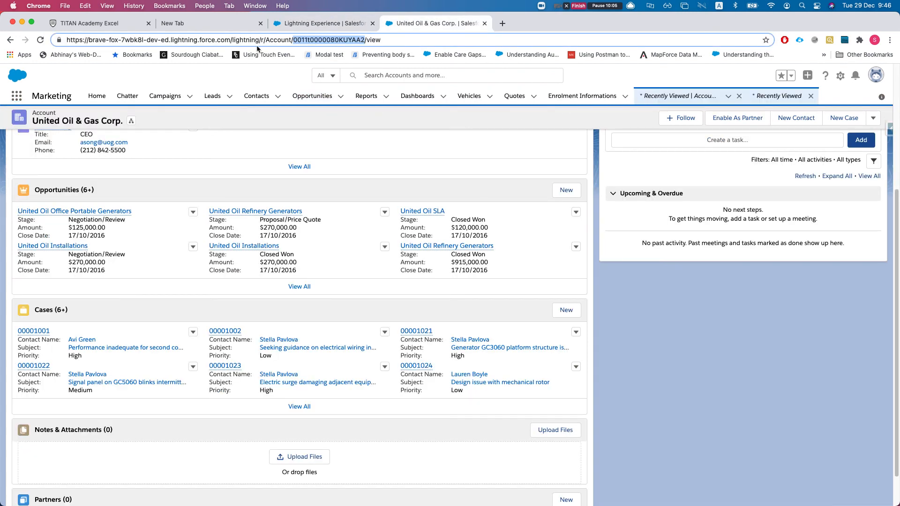
left_click(246, 24)
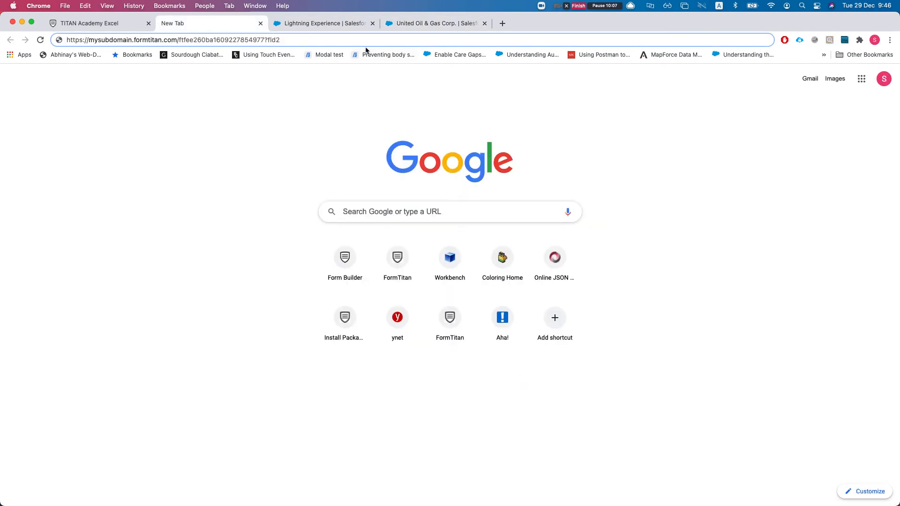
type("=")
type("0011t0000080KUYAA2")
key("Return")
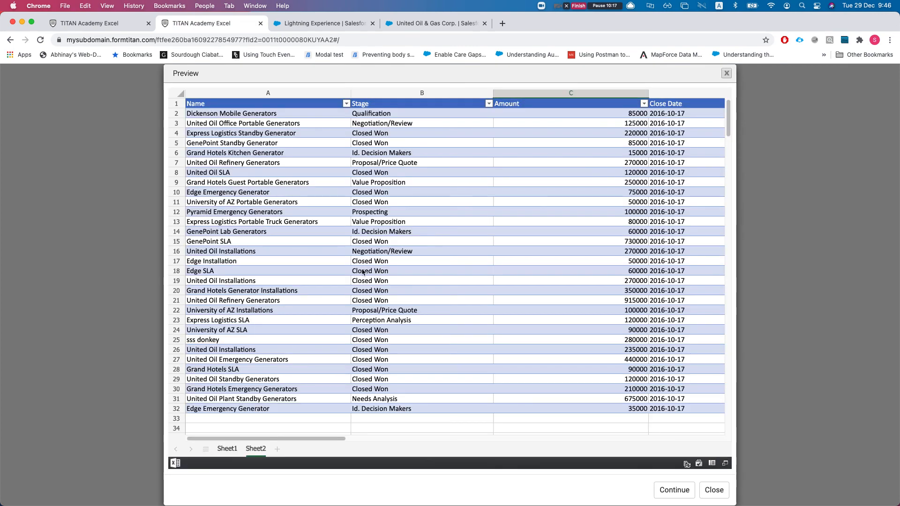
Step: Scroll through the preview's Sheet2 opportunities and Sheet1 contacts for the account
scroll(319, 243, "down", 3)
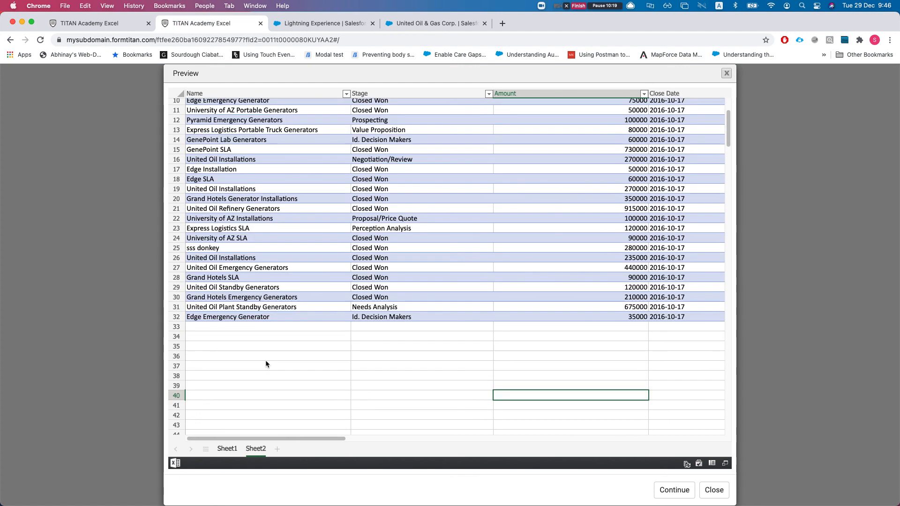
left_click(227, 450)
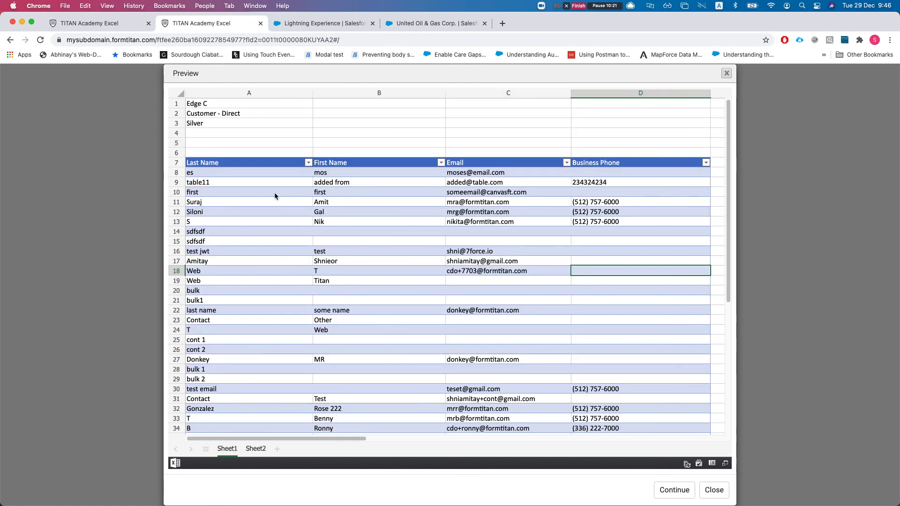
scroll(274, 196, "down", 10)
scroll(343, 238, "down", 20)
scroll(336, 234, "up", 20)
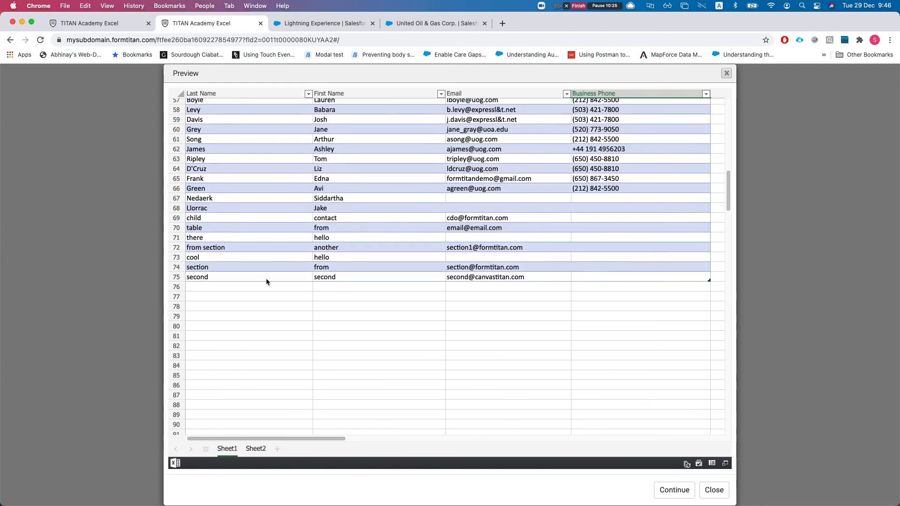
scroll(319, 259, "up", 15)
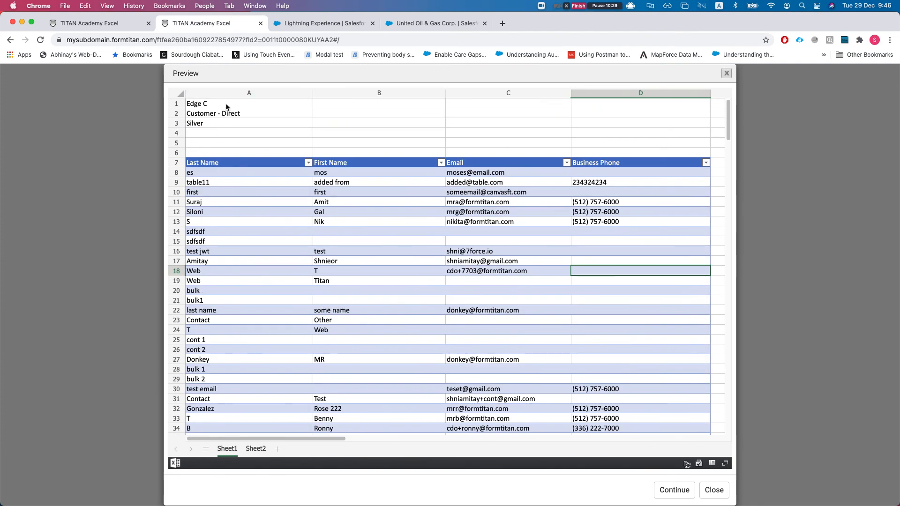
key("ctrl+Up")
key("ctrl+Up")
key("ctrl+Up")
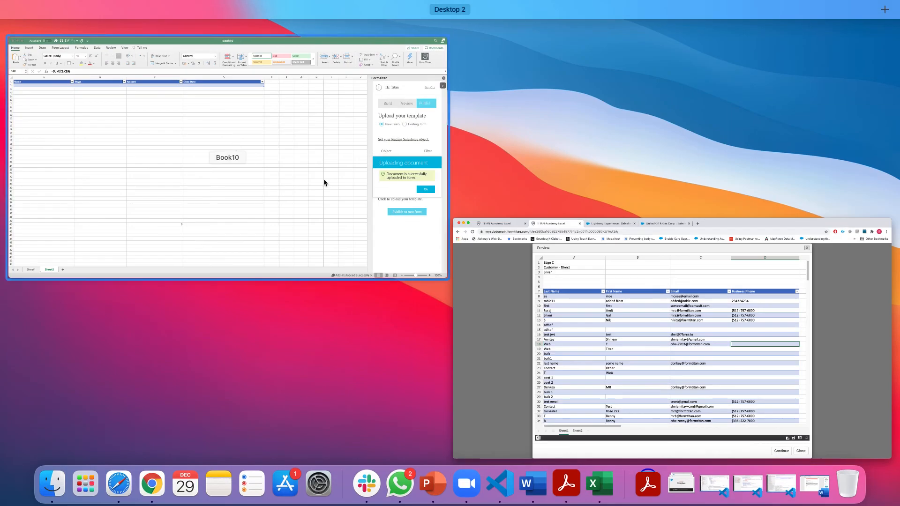
Step: Dismiss the upload message and inspect the Account filter, leaving it unchanged
left_click(324, 181)
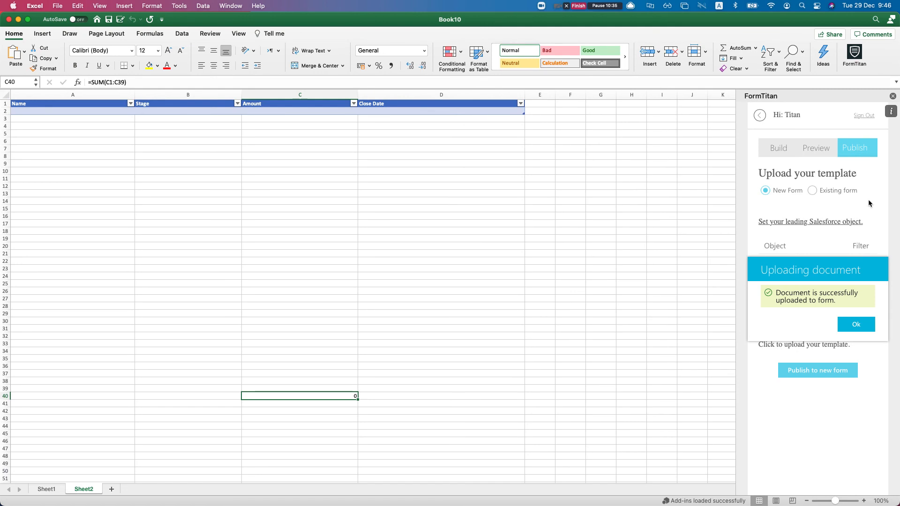
left_click(856, 324)
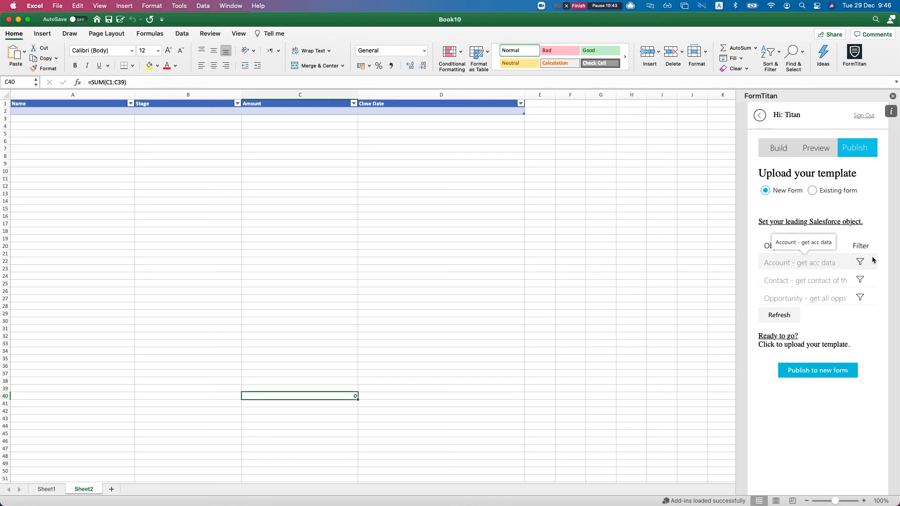
left_click(861, 263)
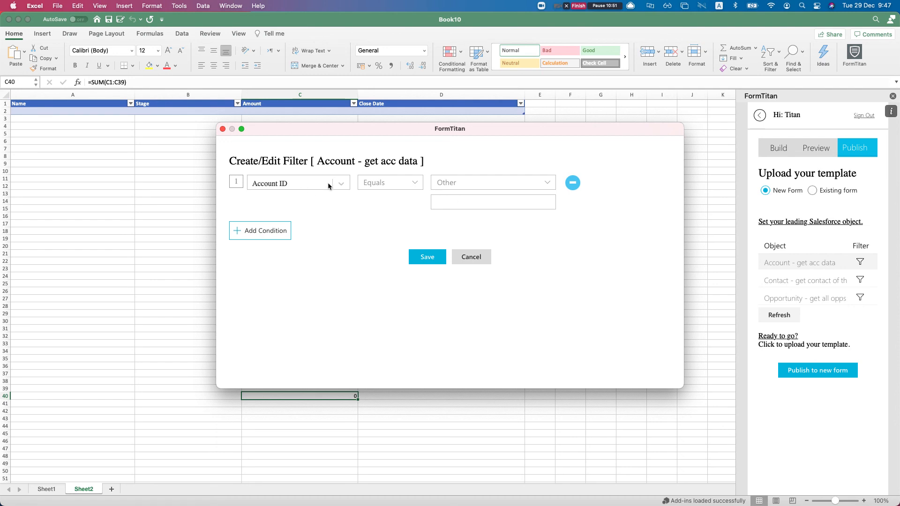
left_click(481, 262)
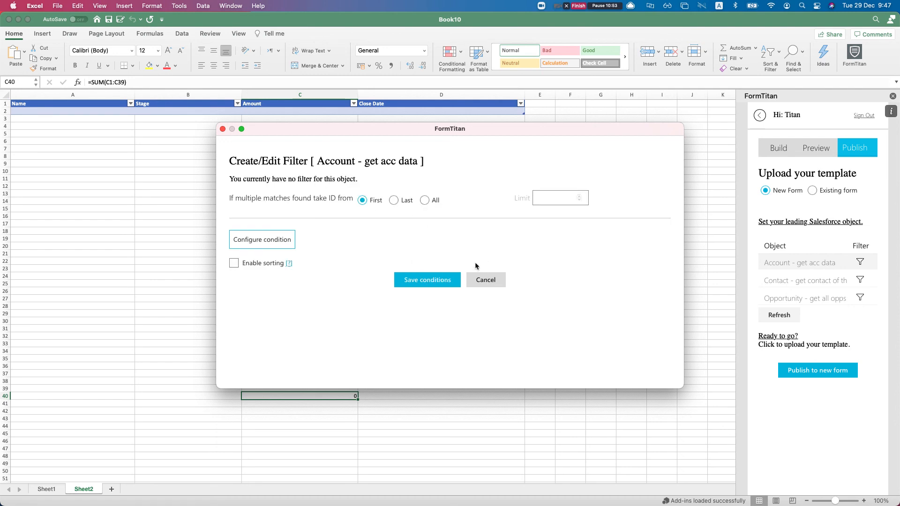
left_click(494, 280)
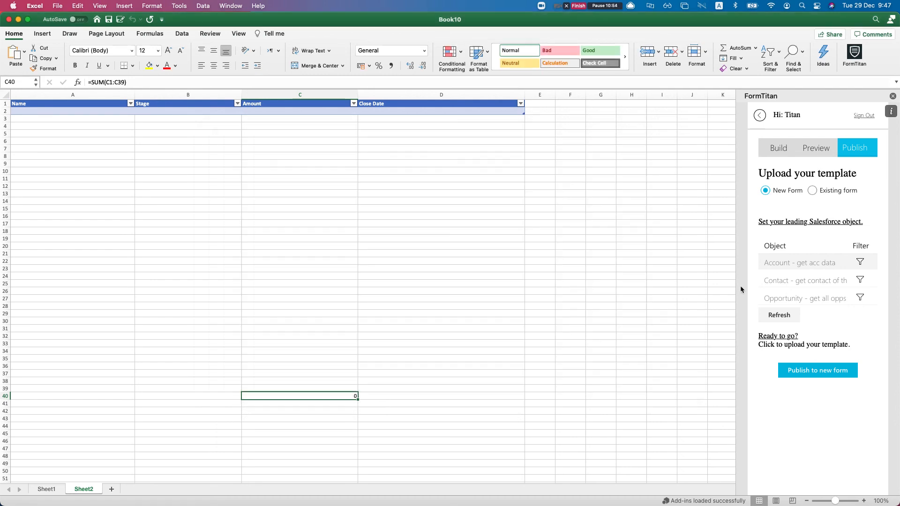
Step: Filter Contact so Account ID equals the Account - get acc source's Account ID
left_click(864, 280)
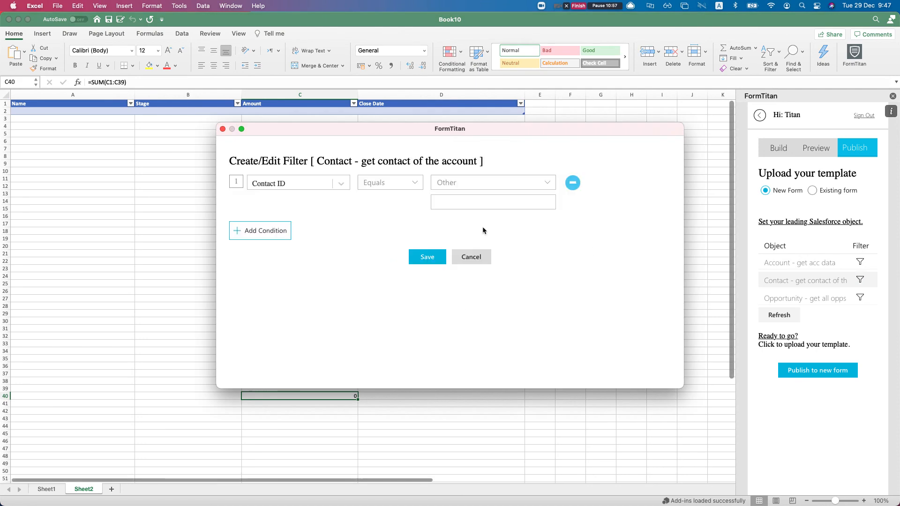
left_click(281, 184)
type("acc")
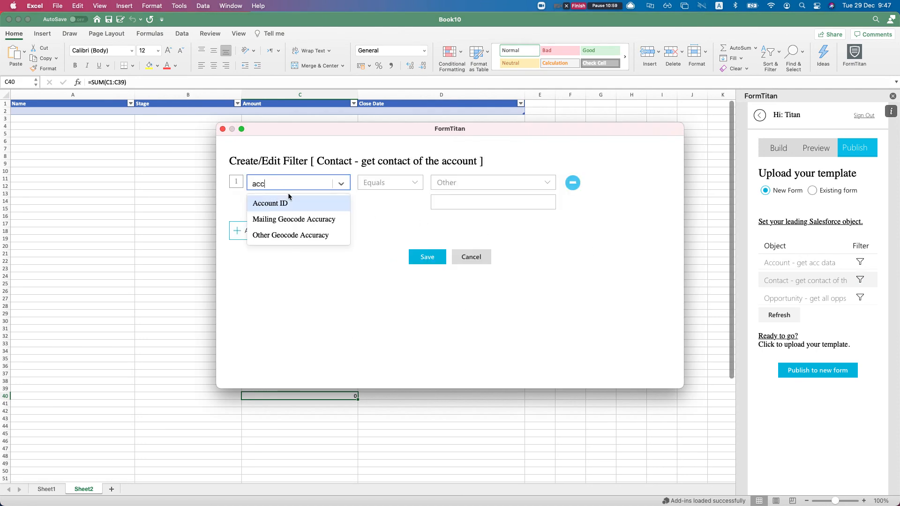
left_click(290, 203)
left_click(492, 183)
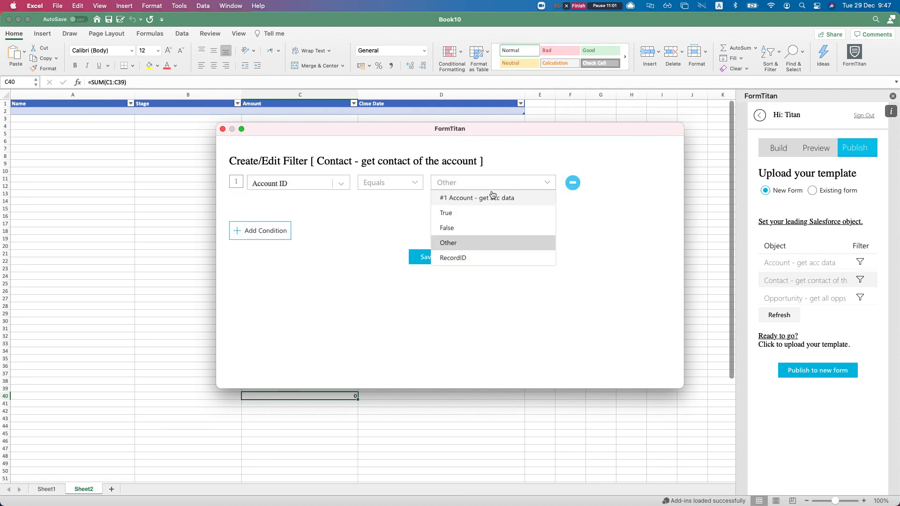
left_click(491, 197)
left_click(487, 202)
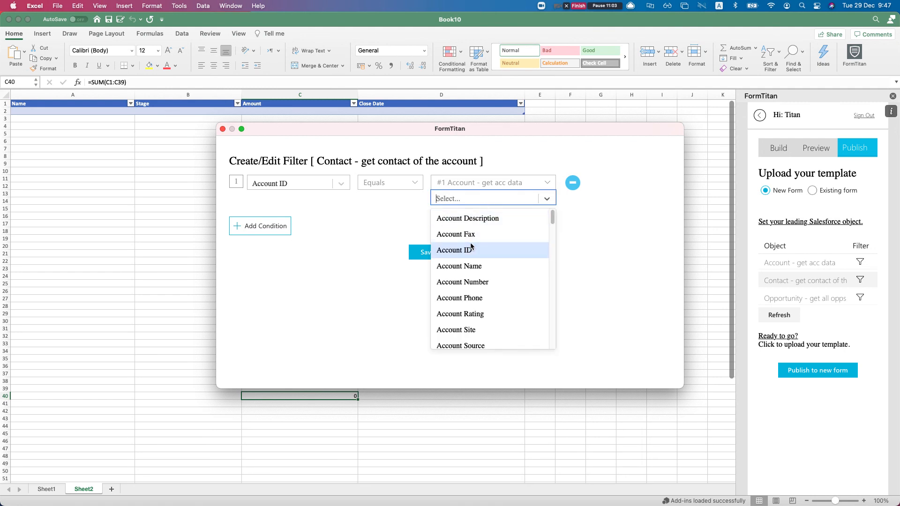
left_click(454, 249)
left_click(424, 253)
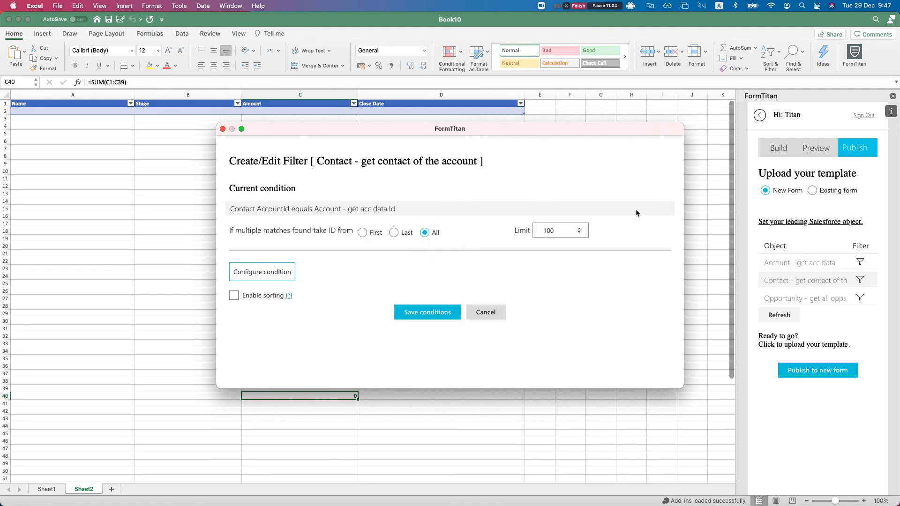
left_click(420, 311)
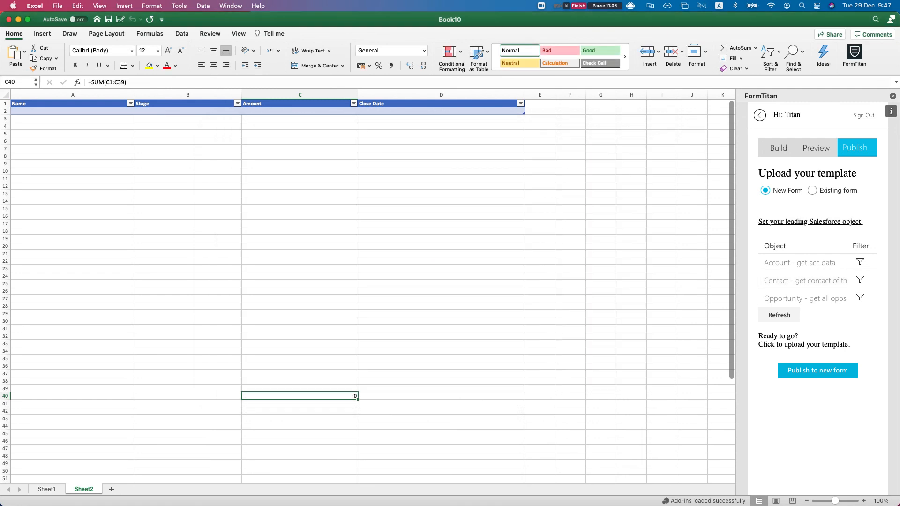
Step: Remove the Opportunity filter condition and save the empty filter
left_click(860, 299)
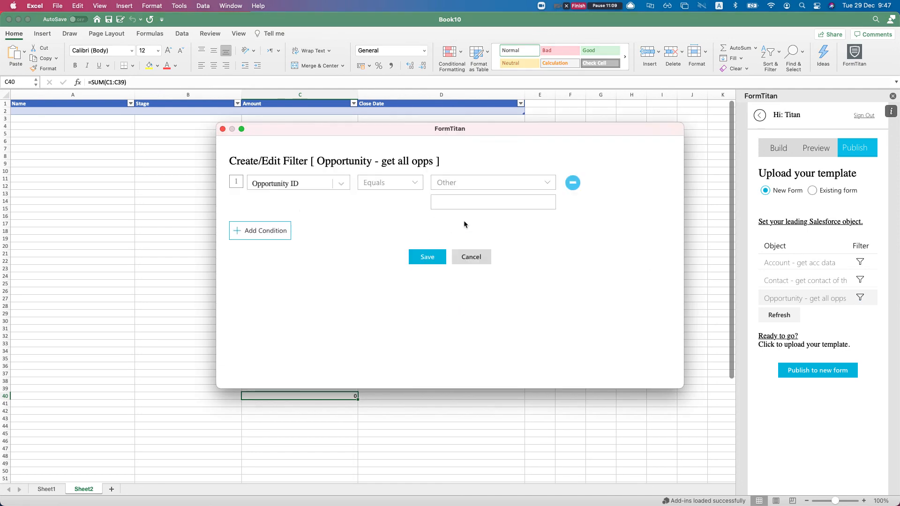
left_click(573, 183)
left_click(427, 241)
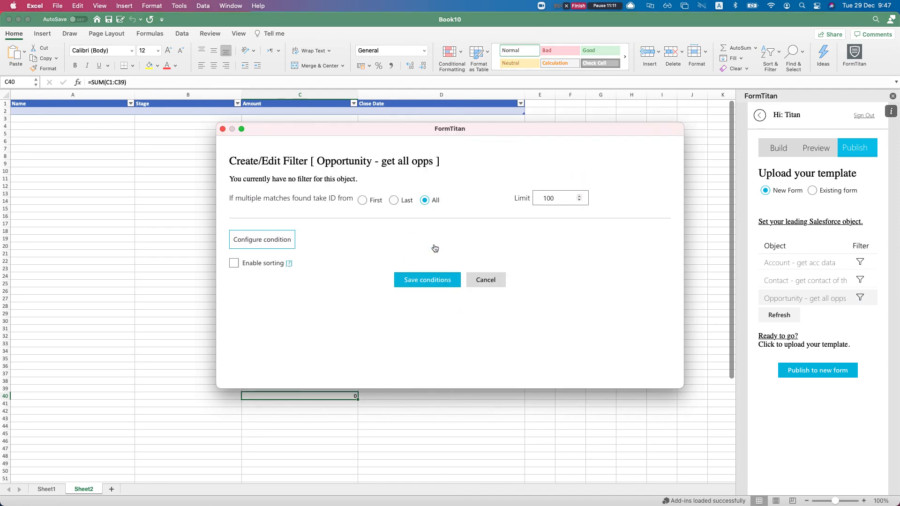
left_click(412, 279)
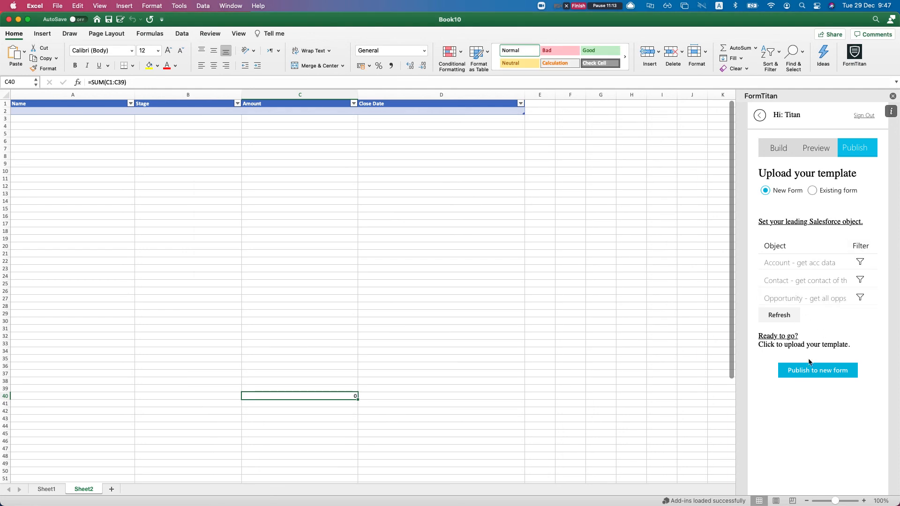
Step: Republish the template to the existing TITAN Academy Excel form, overriding its attached document
left_click(828, 192)
scroll(815, 281, "down", 3)
scroll(816, 281, "up", 3)
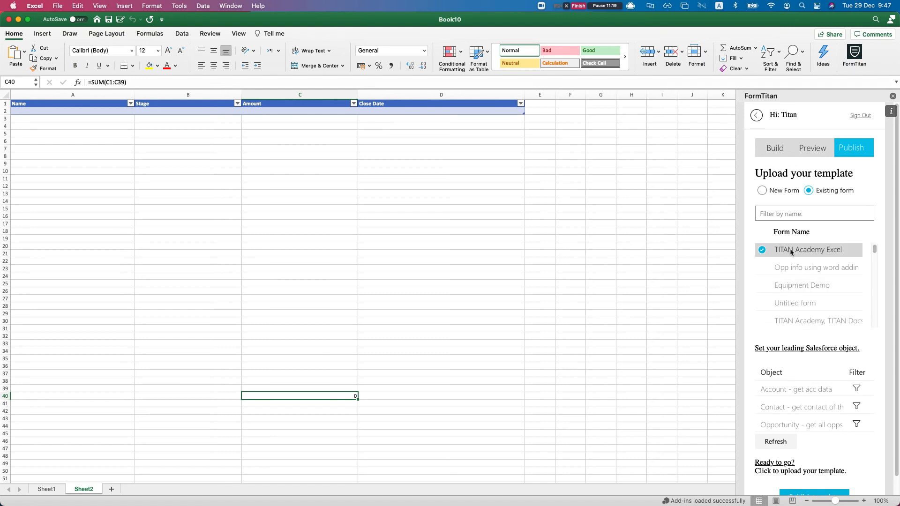
scroll(824, 453, "down", 1)
left_click(814, 478)
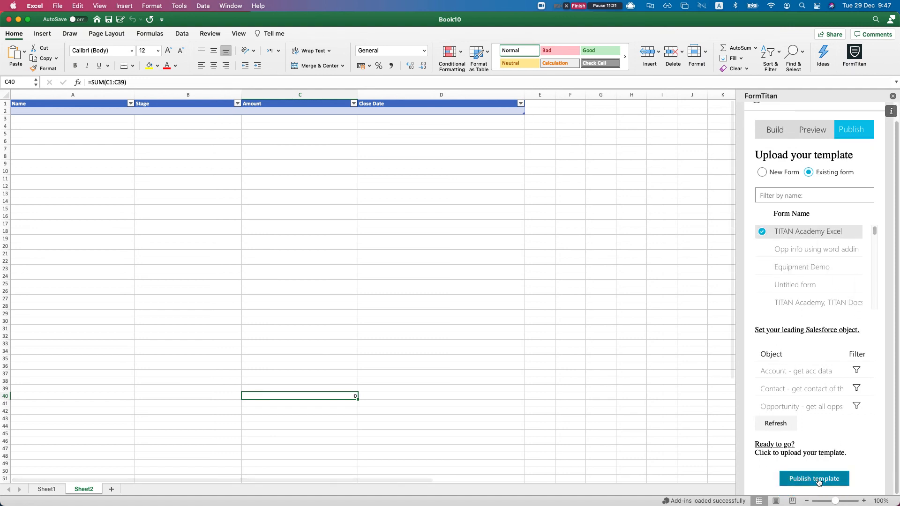
left_click(805, 325)
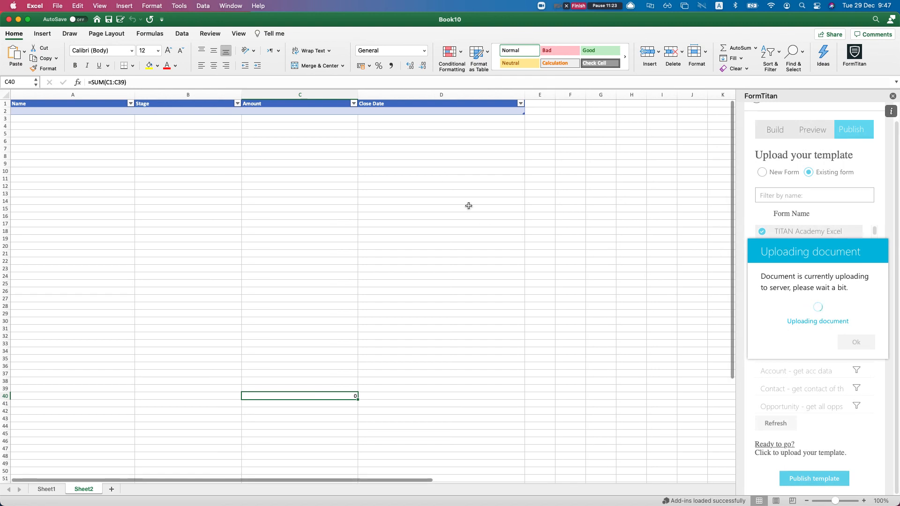
key("ctrl+Up")
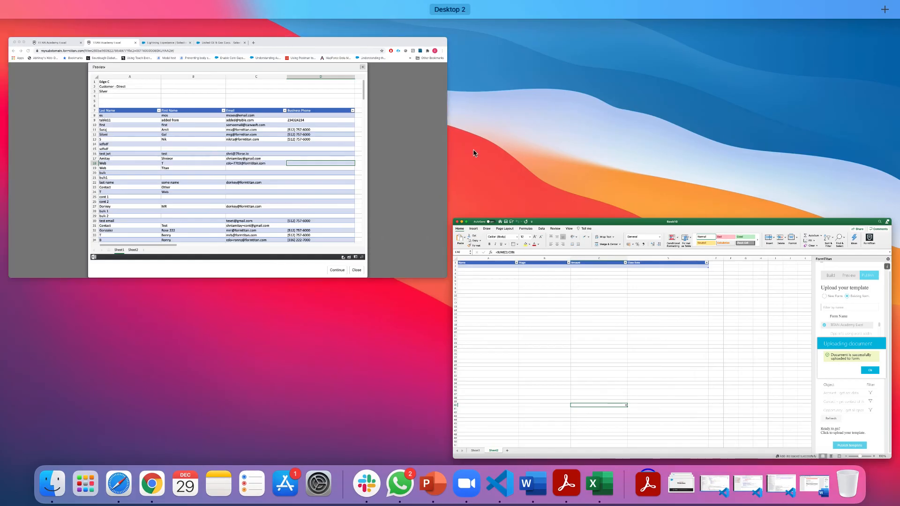
Step: Reload the form to regenerate the preview and review its contacts sheet
left_click(373, 153)
key("super+r")
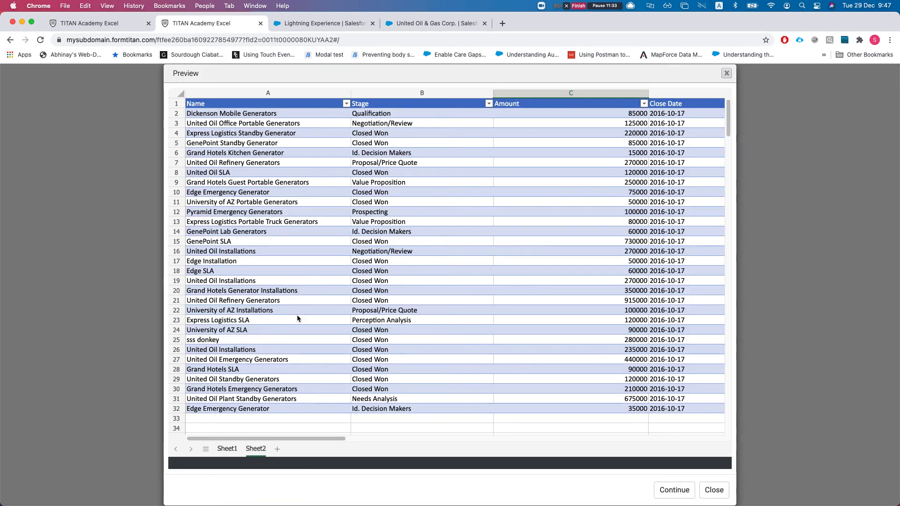
left_click(219, 449)
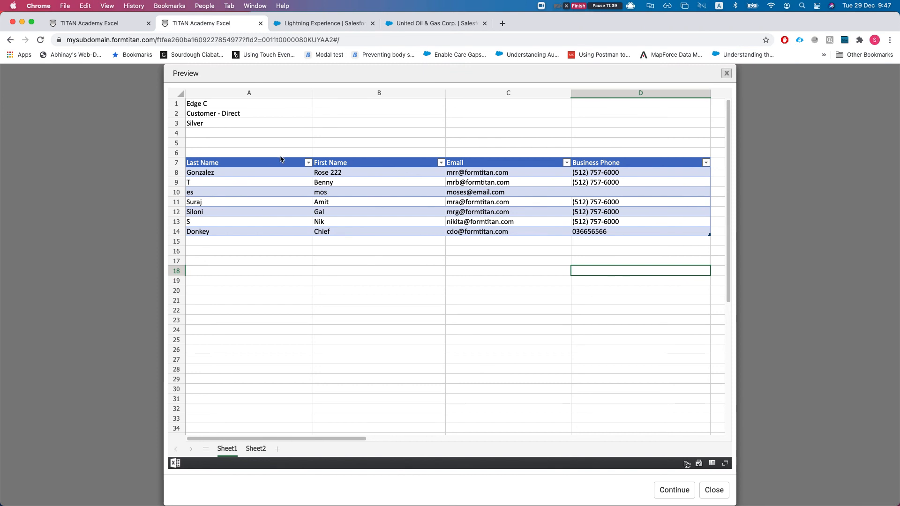
scroll(527, 300, "down", 1)
scroll(518, 360, "up", 1)
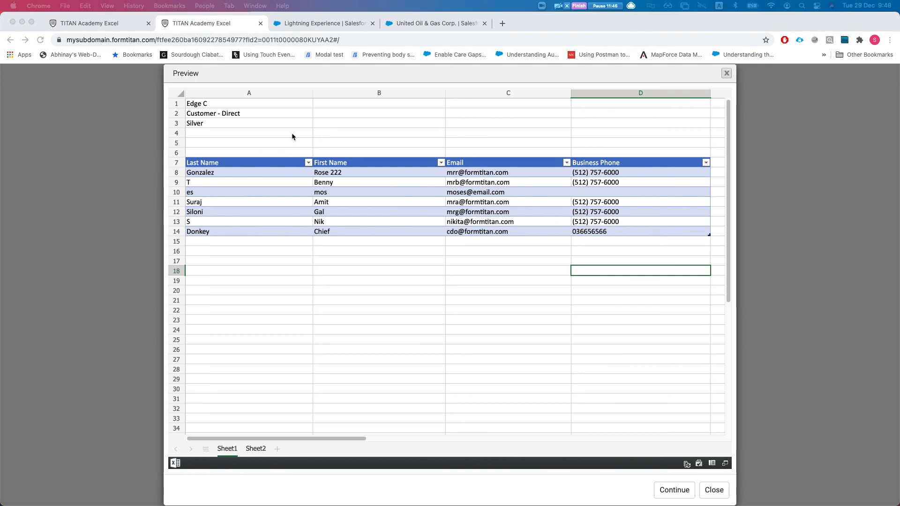
Step: Switch to the United Oil & Gas Corp. account page in Salesforce
left_click(218, 113)
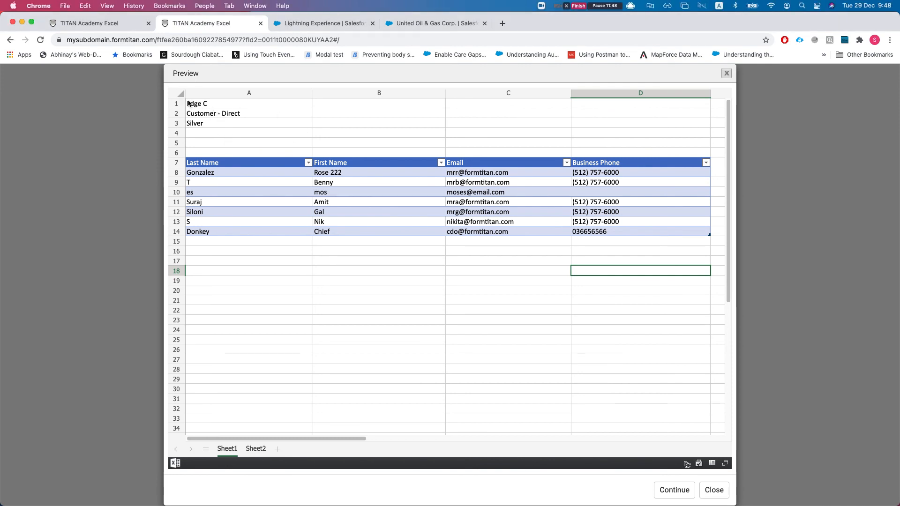
left_click(205, 106)
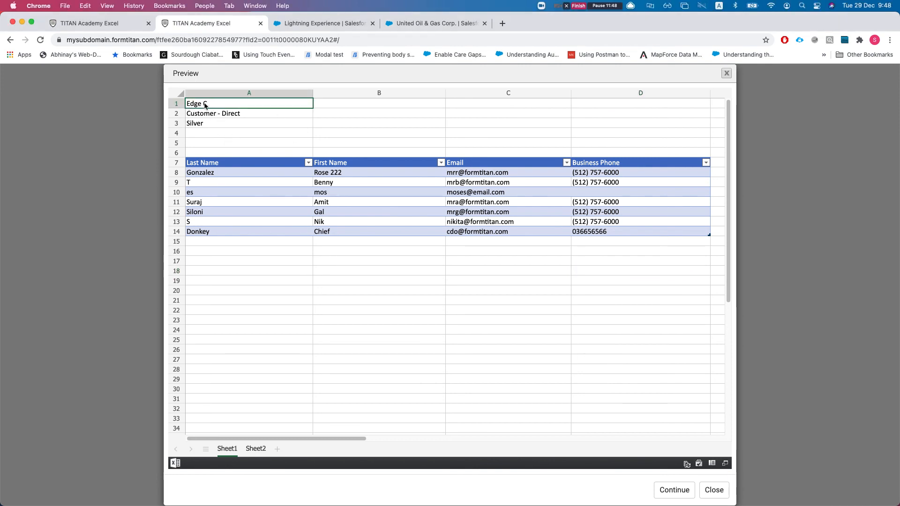
left_click(454, 26)
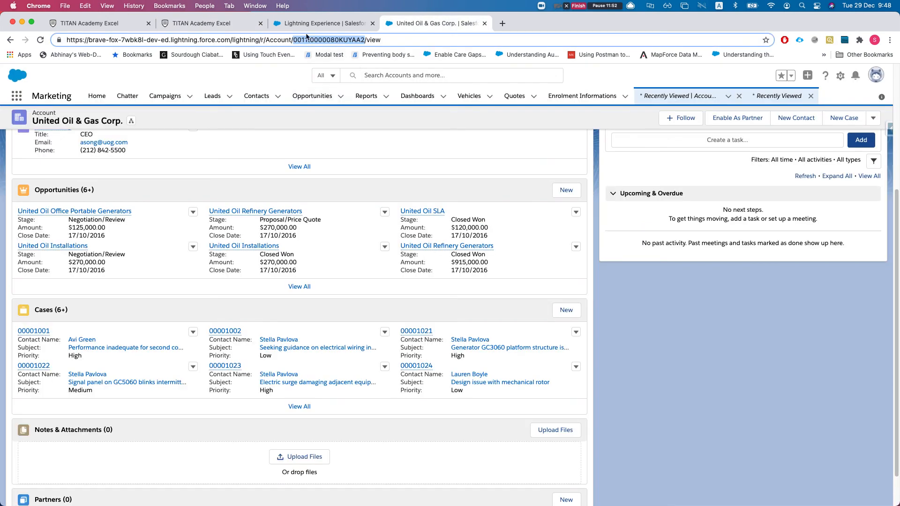
key("ctrl+Up")
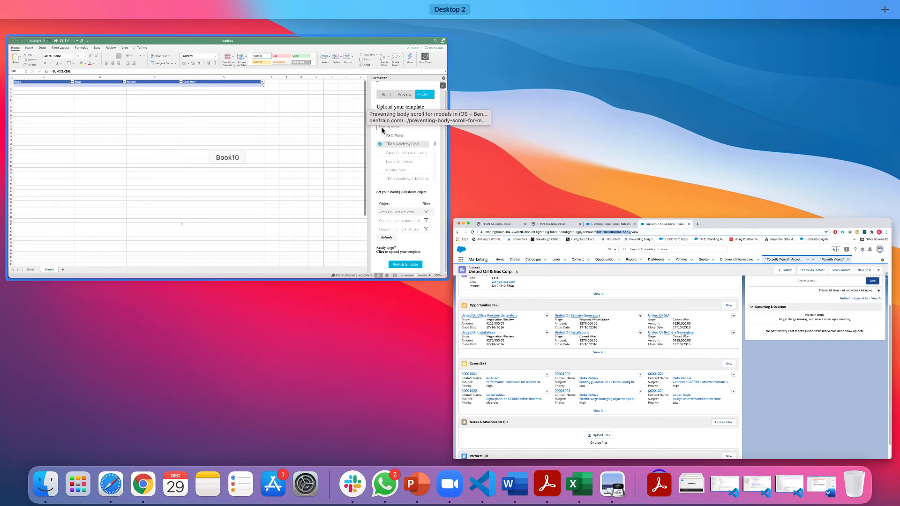
Step: Set the Account filter so Account ID equals RecordID and save the conditions
left_click(348, 209)
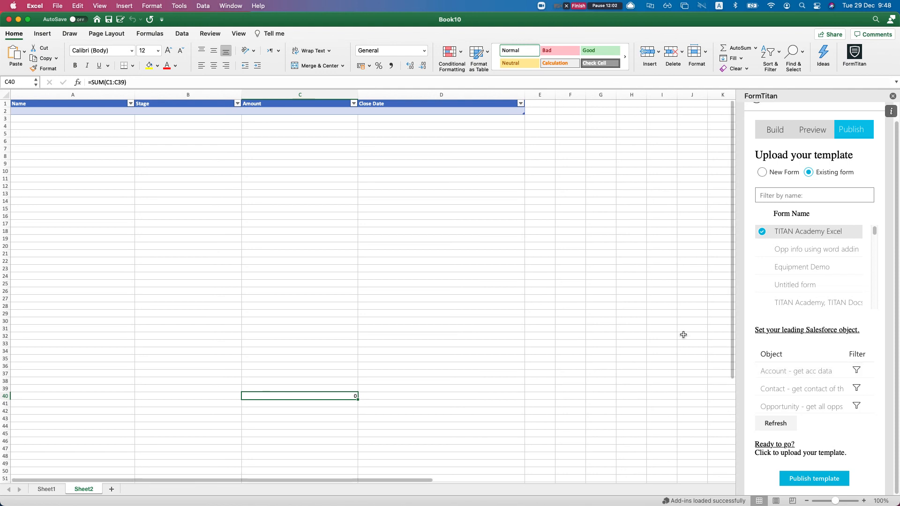
left_click(855, 370)
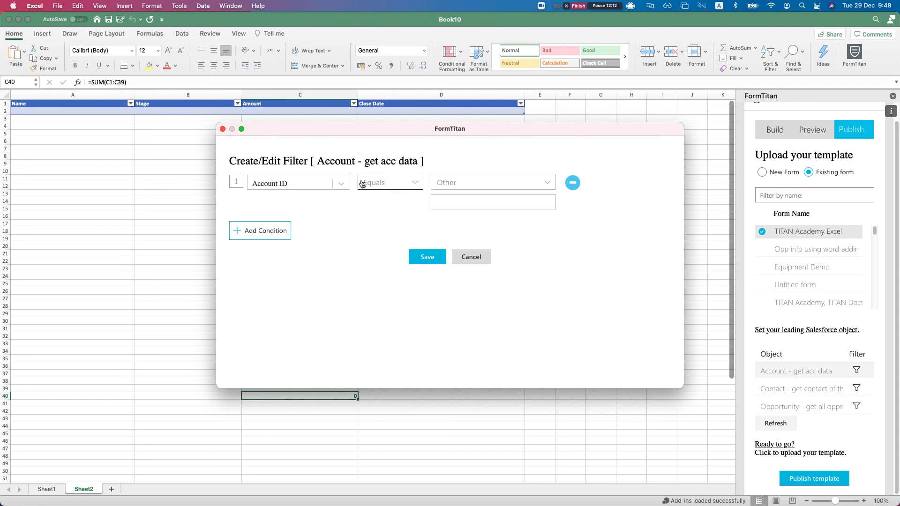
left_click(455, 186)
left_click(465, 243)
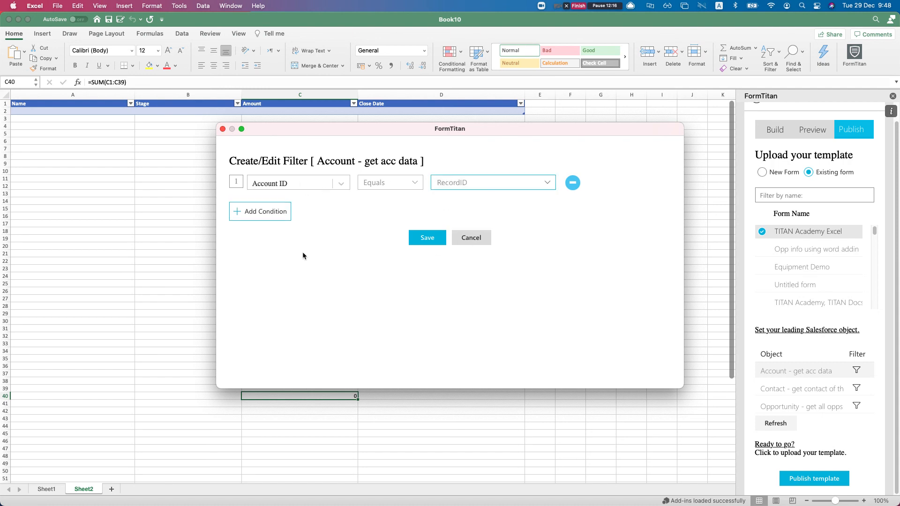
left_click(412, 241)
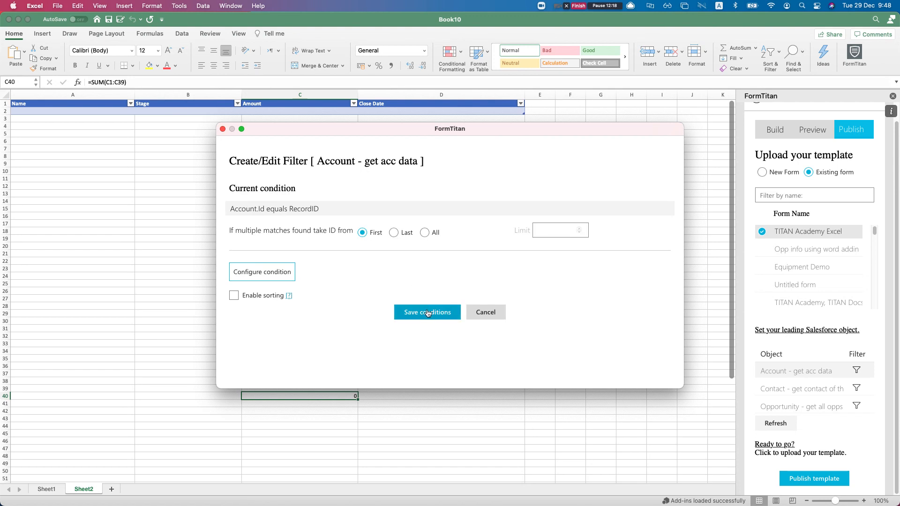
left_click(429, 312)
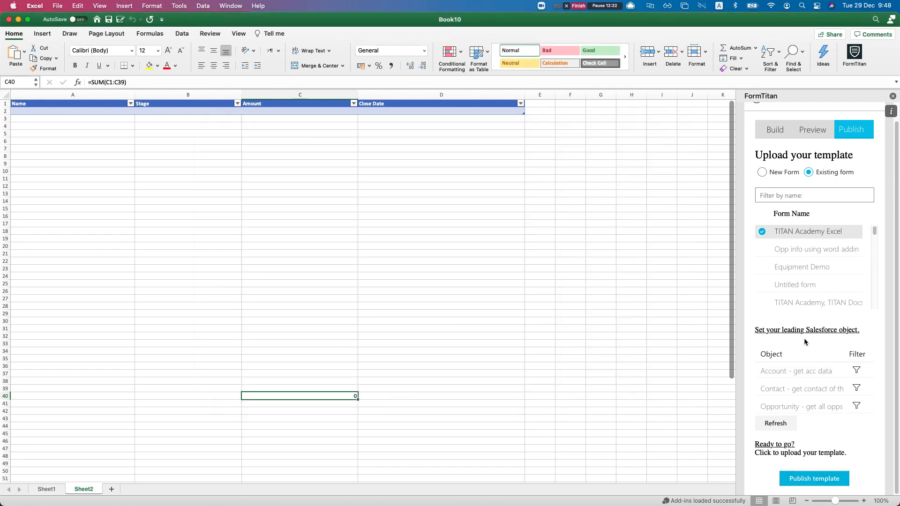
Step: Republish the template to the TITAN Academy Excel form, overriding the attached document
left_click(813, 481)
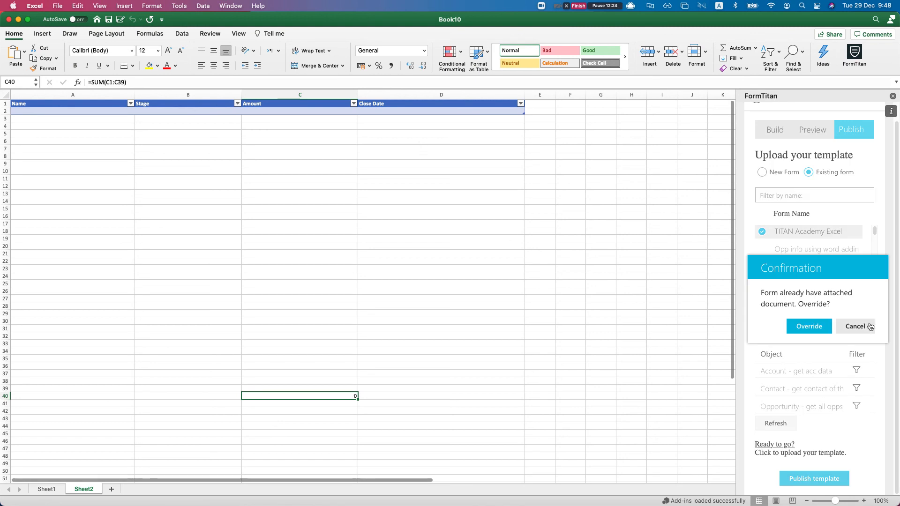
left_click(805, 327)
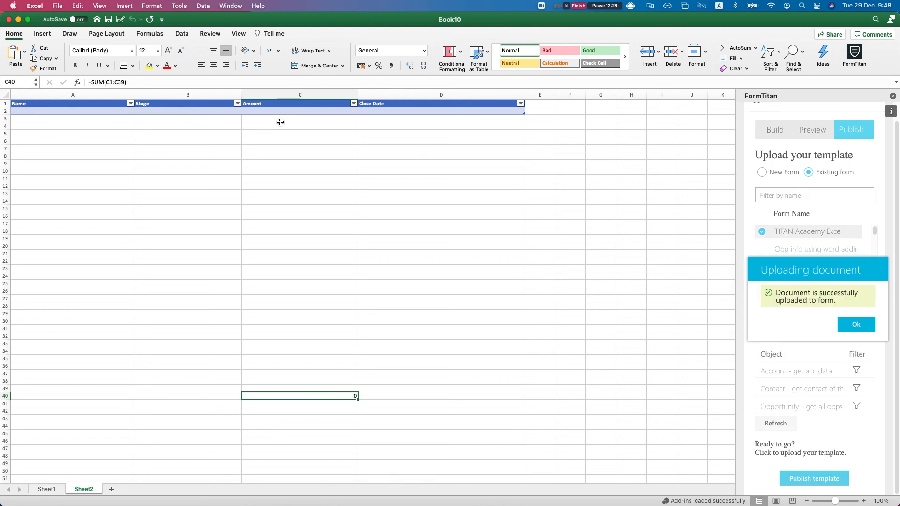
key("ctrl+Up")
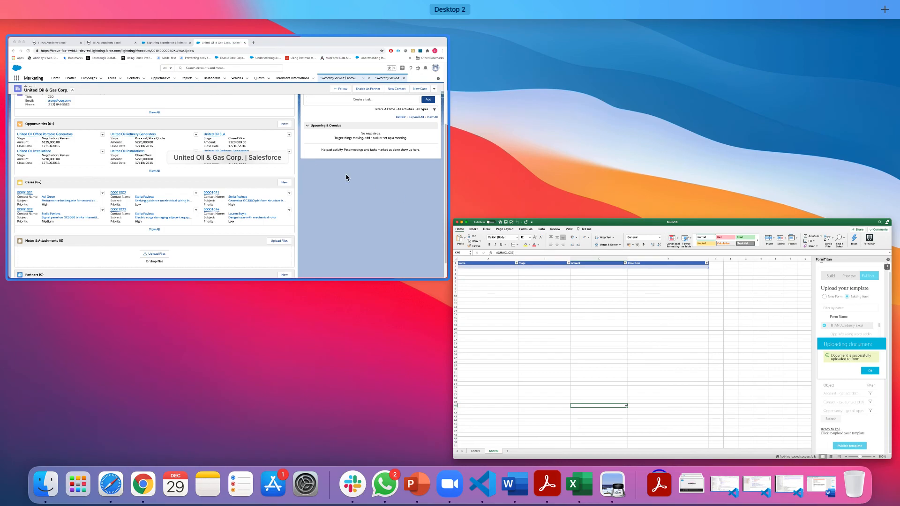
Step: Check the United Oil & Gas Corp. contacts on Sheet1, then return to the TITAN Academy Excel editor
left_click(369, 188)
left_click(211, 24)
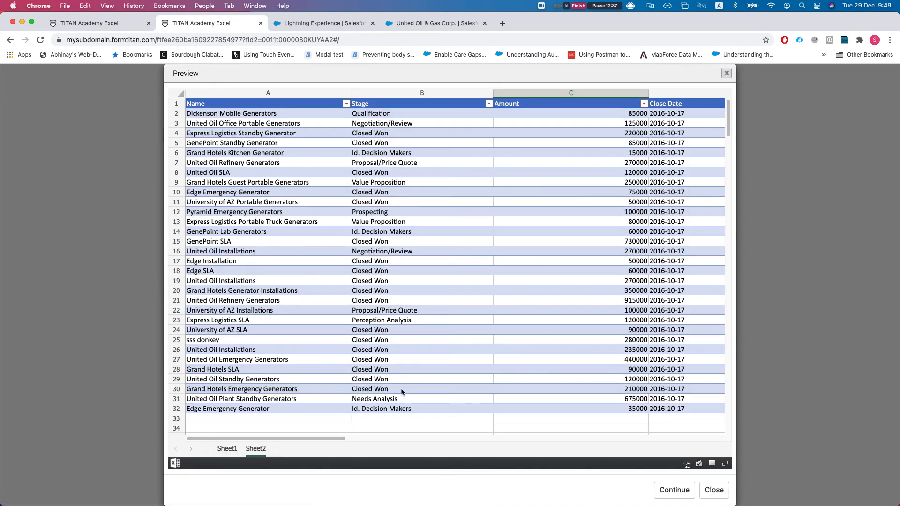
left_click(227, 448)
left_click_drag(214, 107, 243, 112)
left_click(213, 154)
left_click_drag(201, 174, 208, 202)
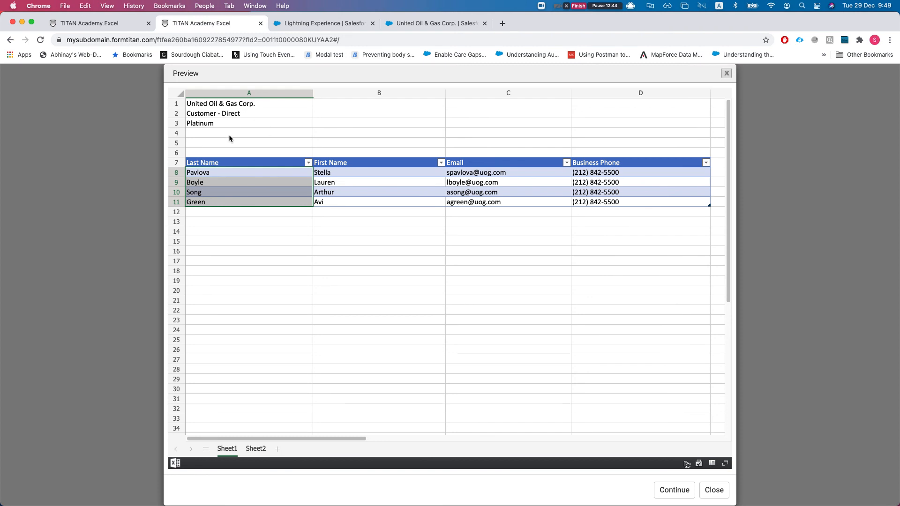
left_click(112, 24)
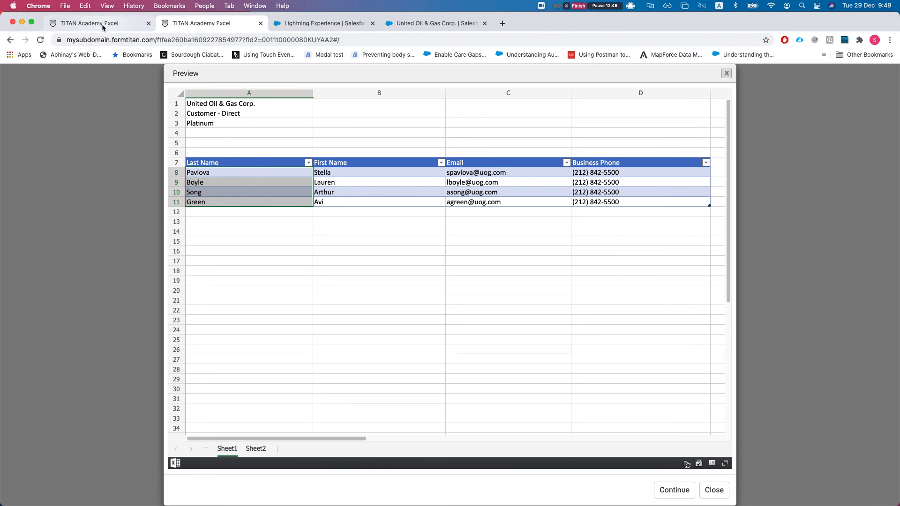
left_click(807, 101)
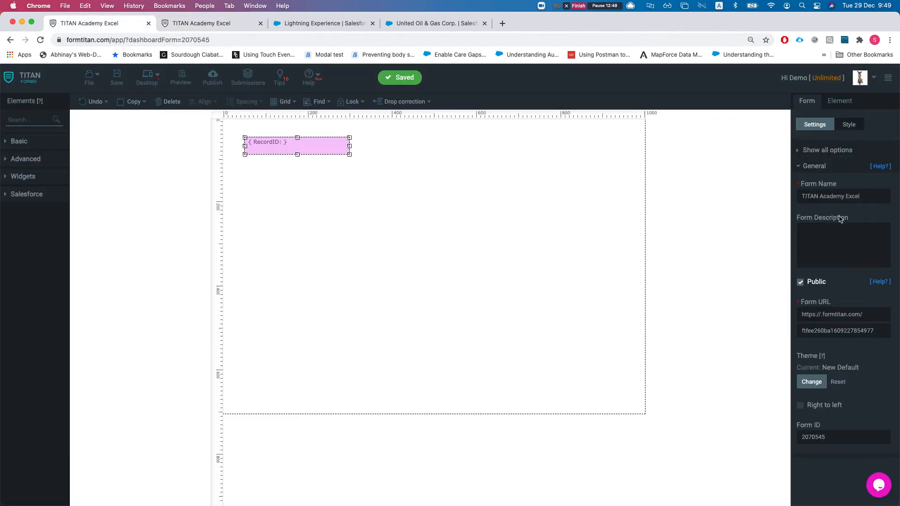
Step: Add a Salesforce push mapping for the Files object with comment 'create the file', expanding Map fields
left_click(811, 167)
left_click(833, 198)
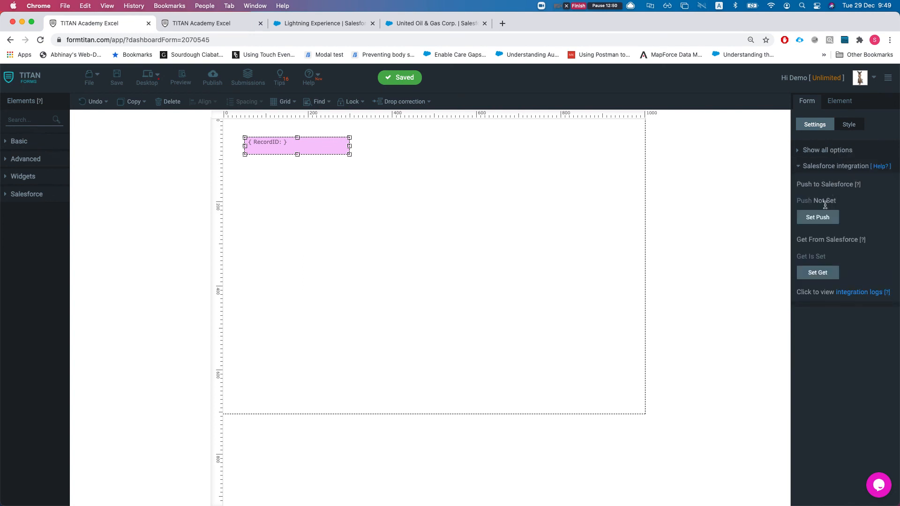
left_click(824, 218)
left_click(313, 219)
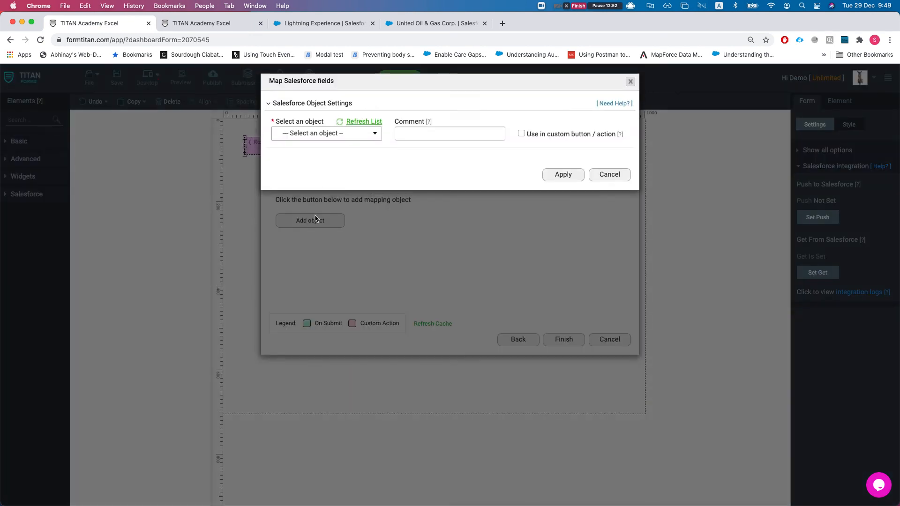
left_click(330, 138)
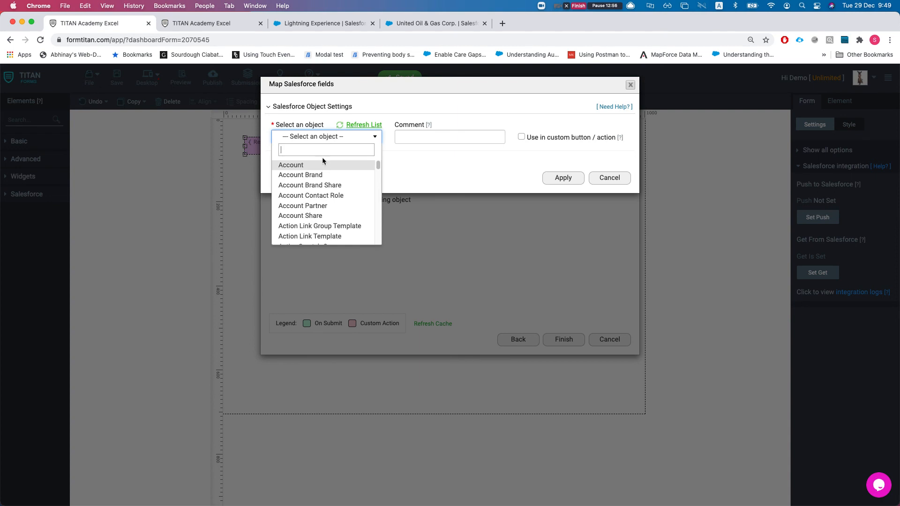
type("file")
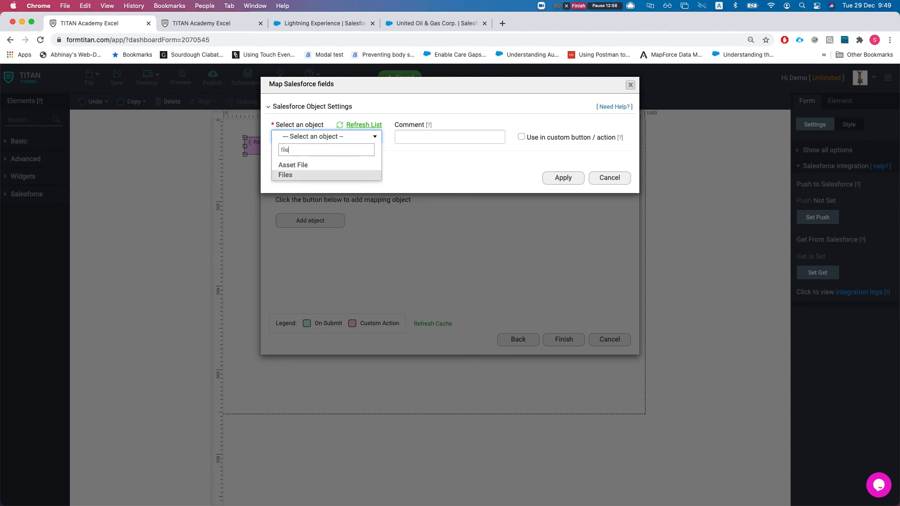
left_click(323, 175)
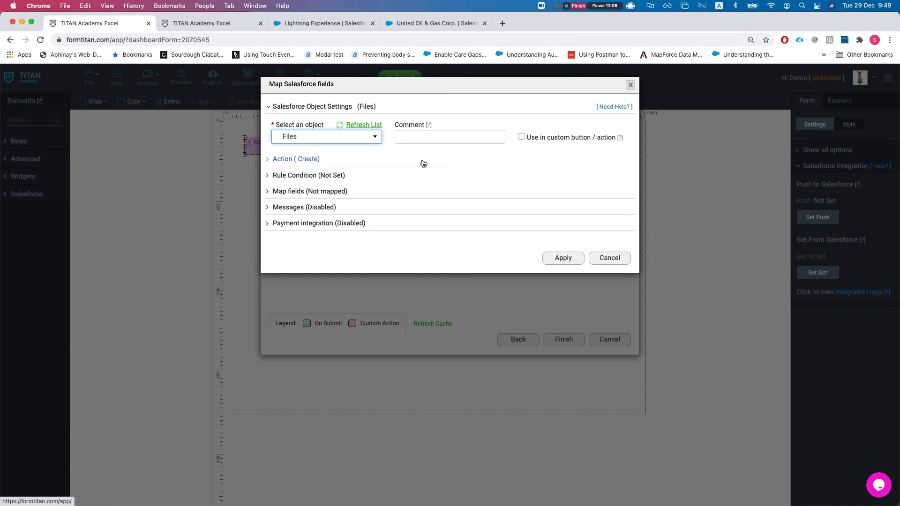
left_click(405, 136)
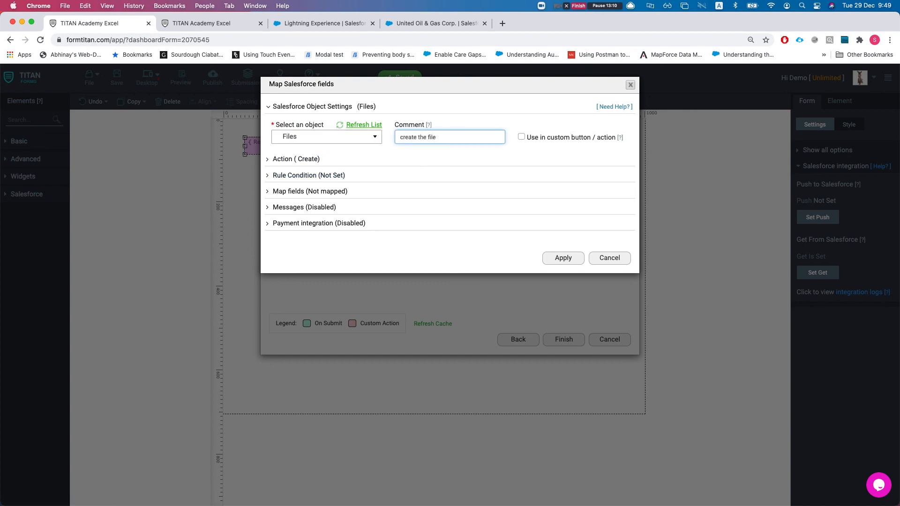
left_click(309, 192)
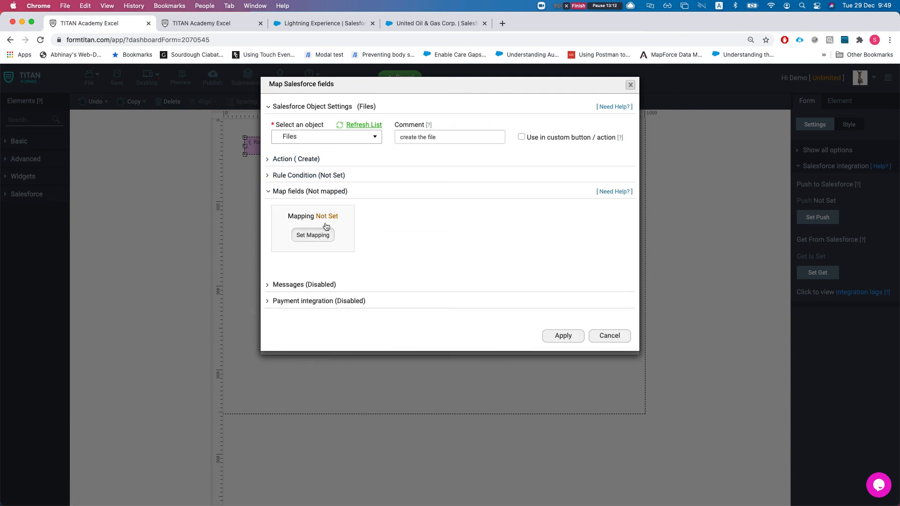
Step: In the Salesforce field mapping, map First Publish Location ID to RecordID
left_click(318, 234)
left_click(241, 128)
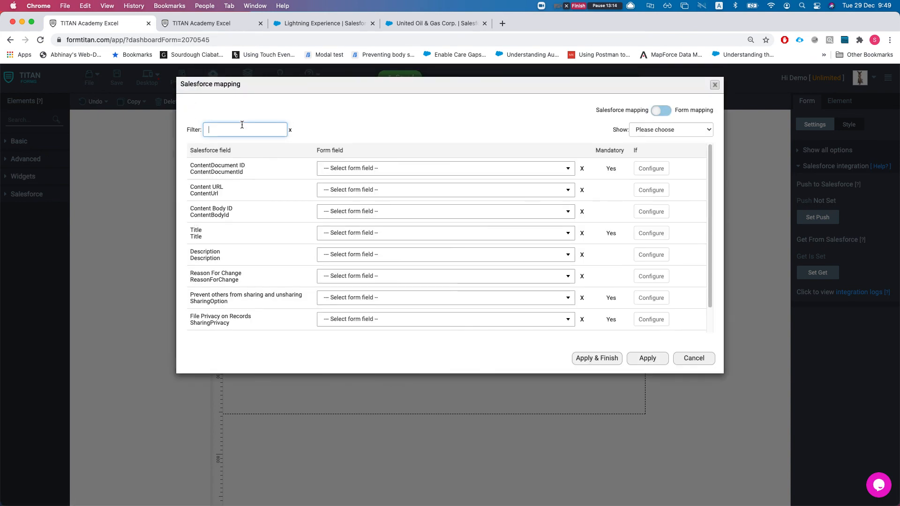
left_click(342, 233)
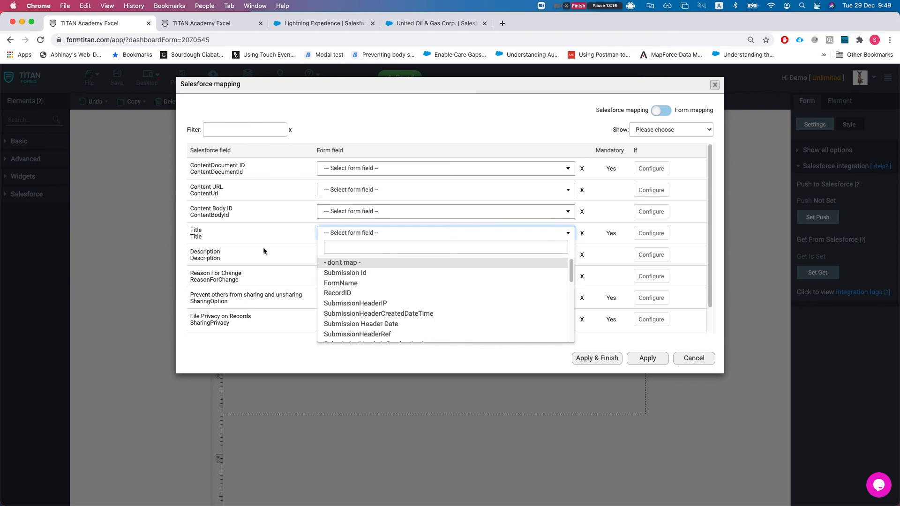
left_click(215, 133)
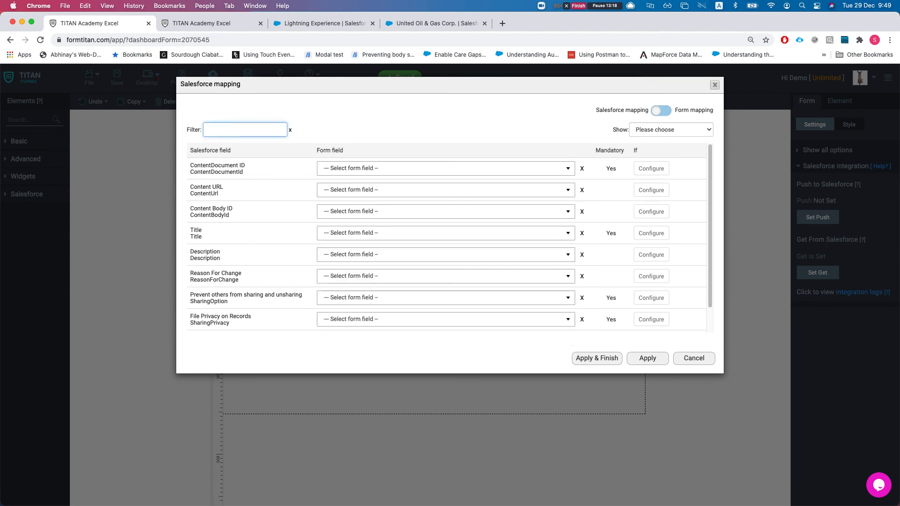
type("fir")
left_click(358, 168)
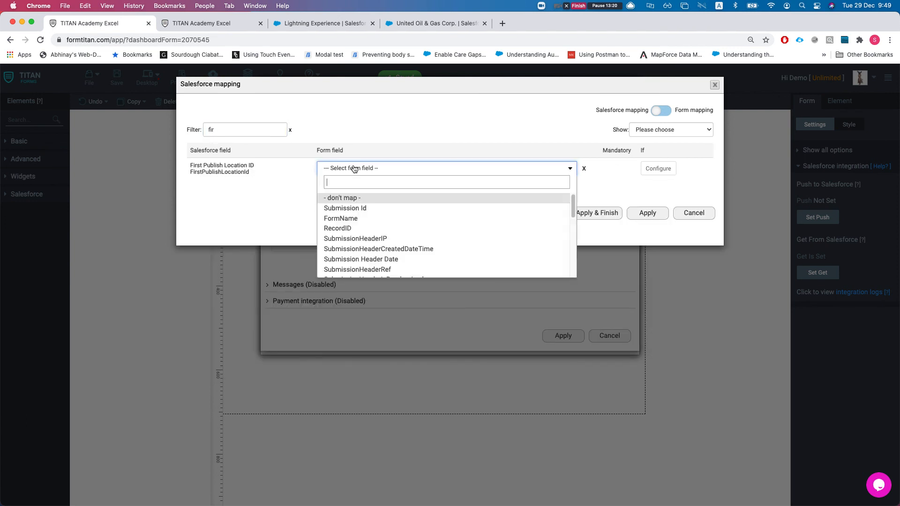
type("rec")
left_click(343, 198)
Step: Map Version Data to the Excel mapping
double_click(249, 132)
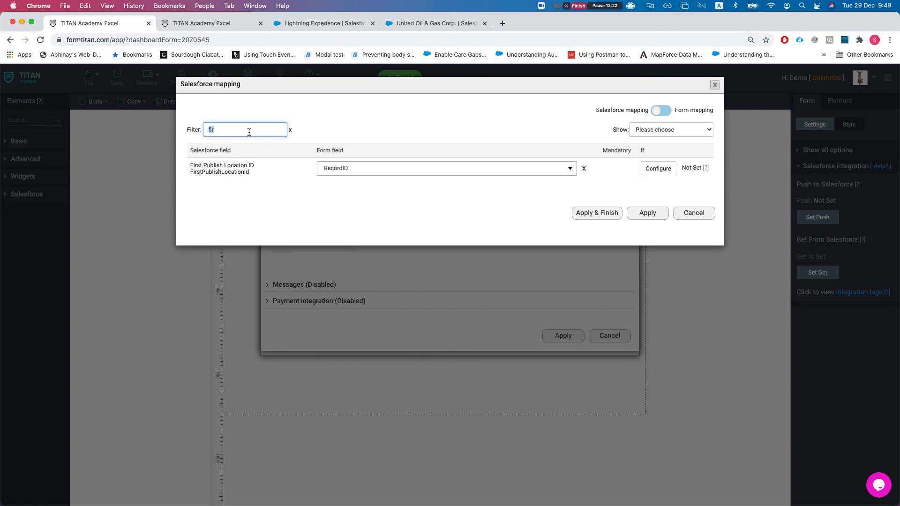
type("vers")
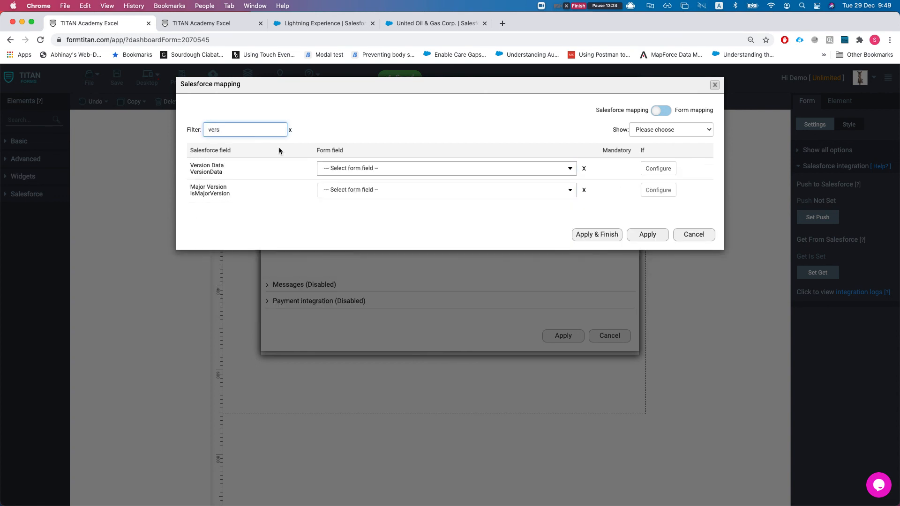
left_click(337, 170)
type("ex")
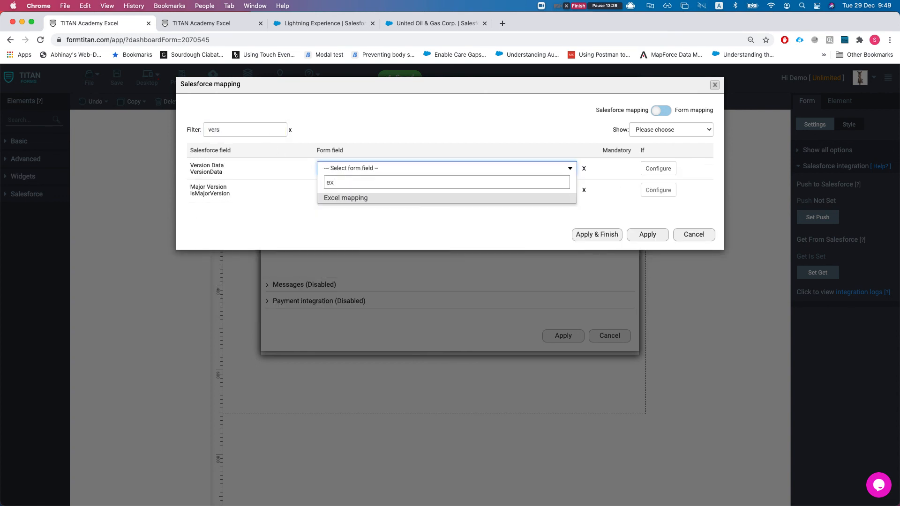
key("Return")
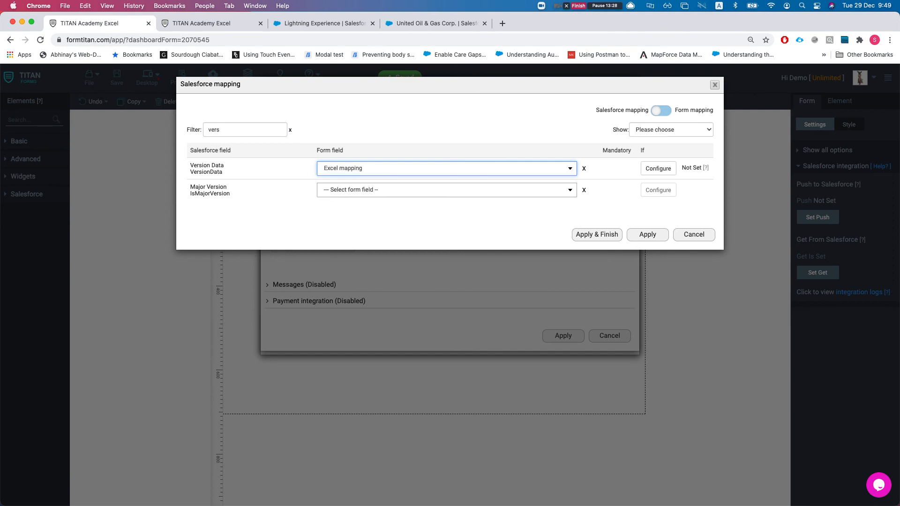
Step: Set Title to an Other value of 'exceldoc' and apply the mapping
double_click(255, 131)
type("t")
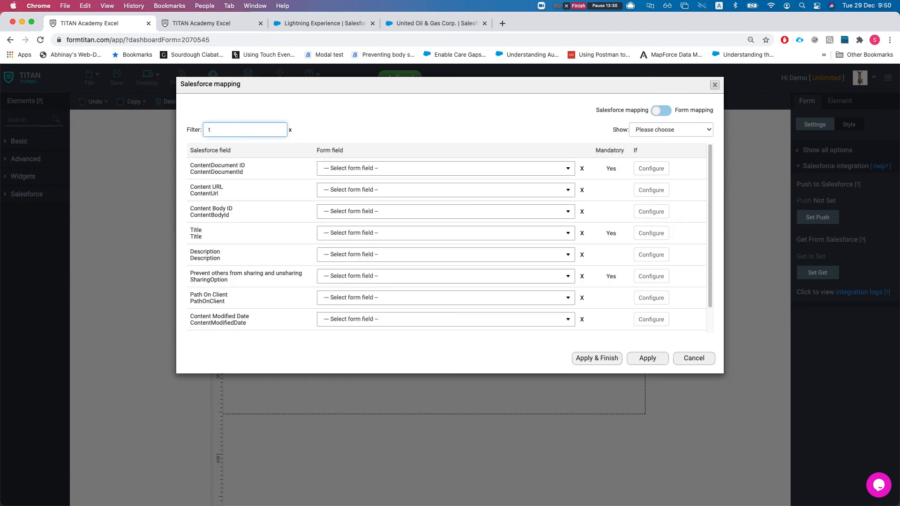
type("itl")
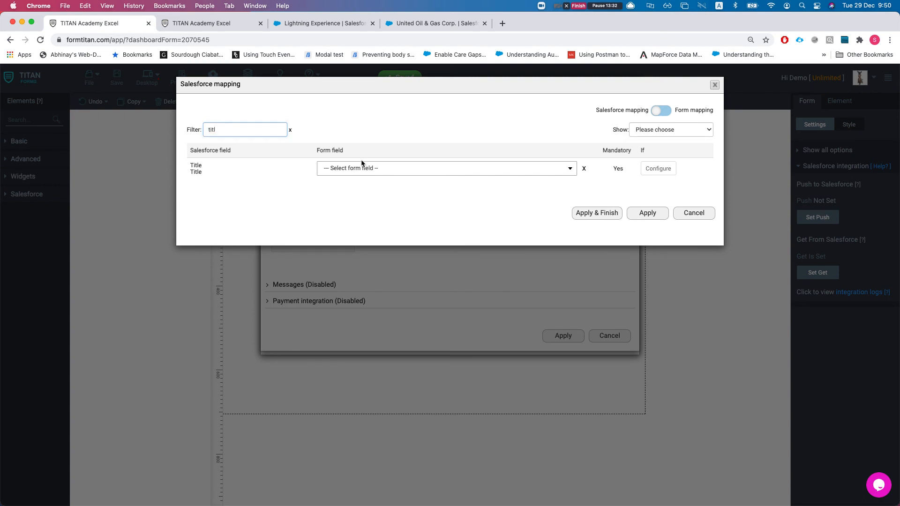
left_click(363, 167)
type("other")
key("Return")
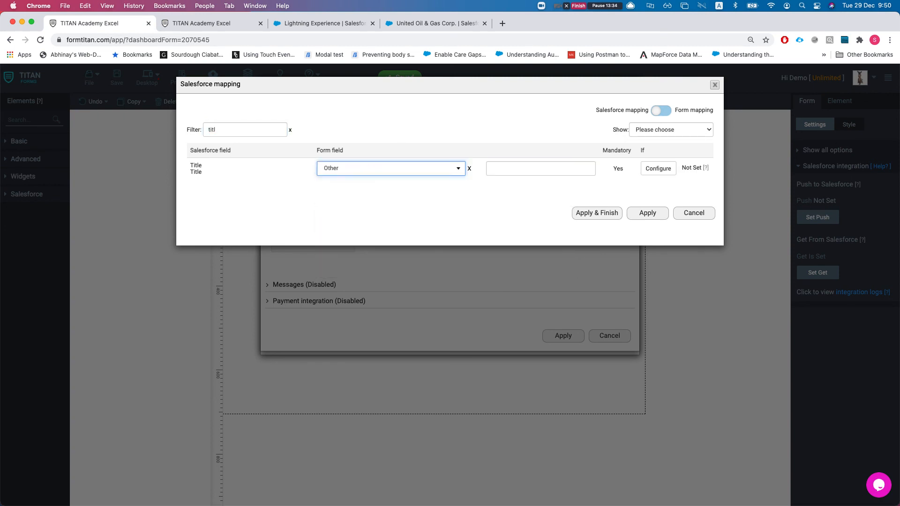
left_click(502, 168)
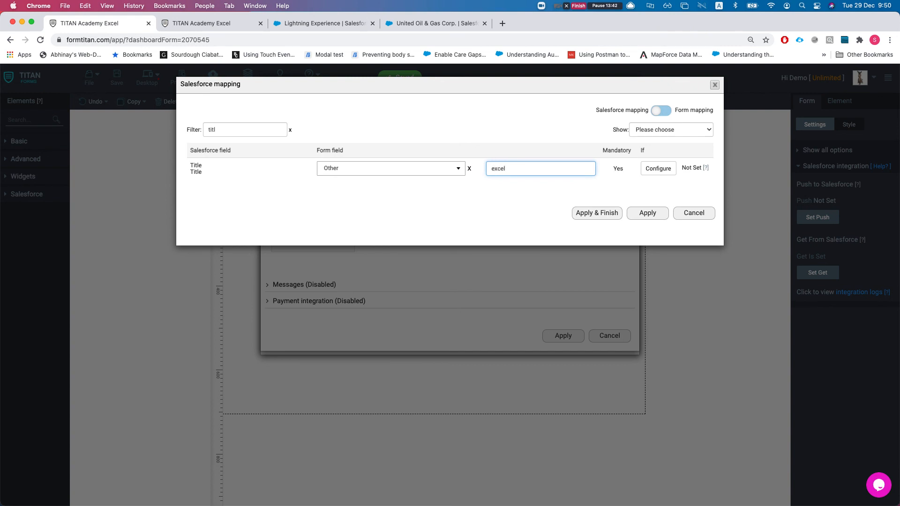
left_click(608, 216)
Step: Save the form and check the contacts list on Sheet1 of the generated file preview
left_click(113, 77)
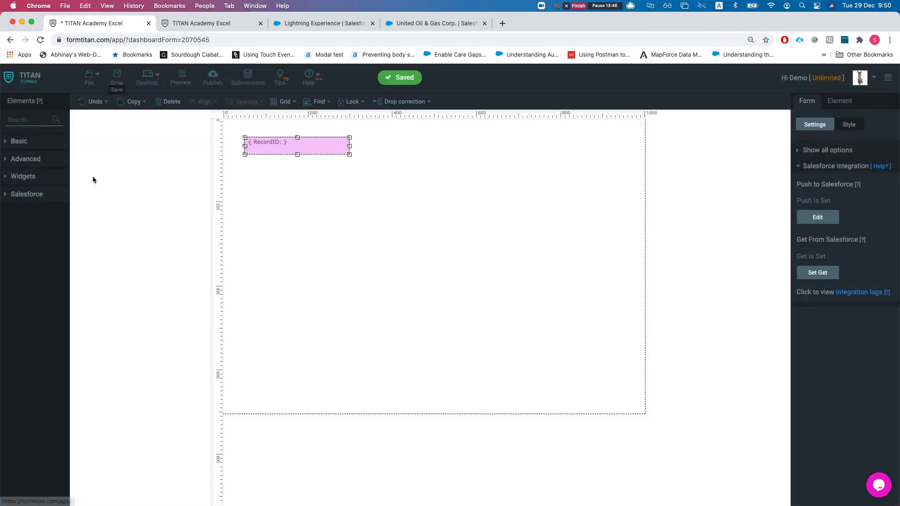
left_click(189, 222)
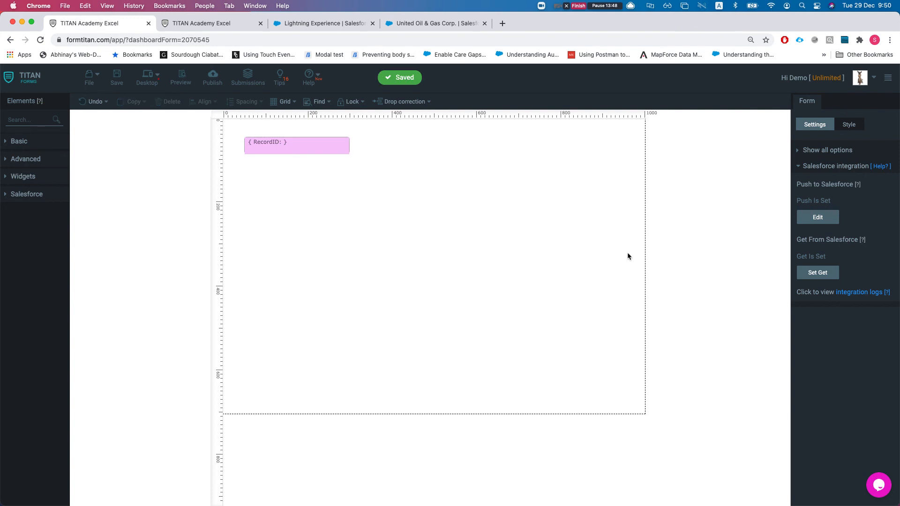
left_click(215, 24)
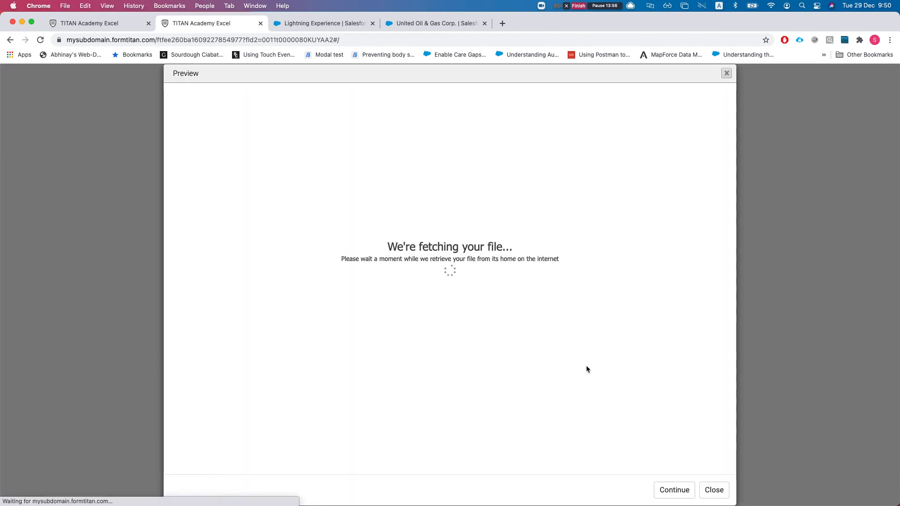
scroll(503, 414, "down", 2)
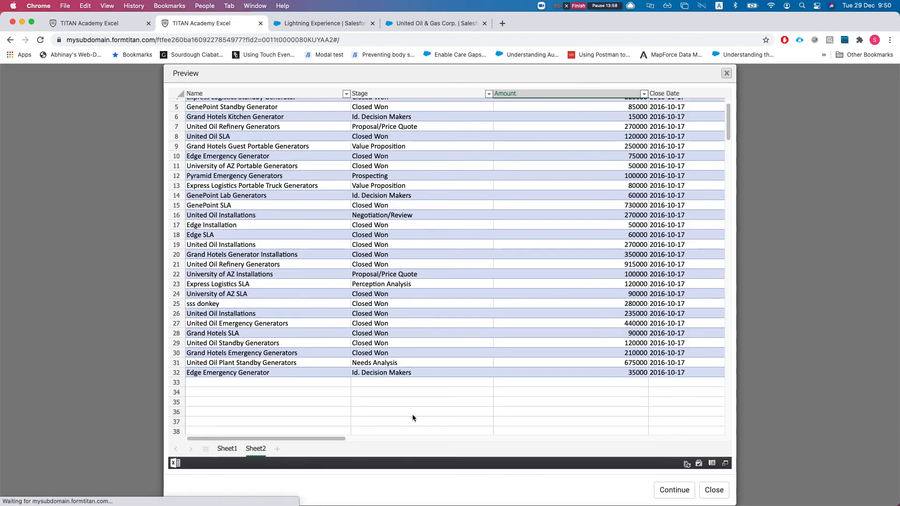
left_click(227, 448)
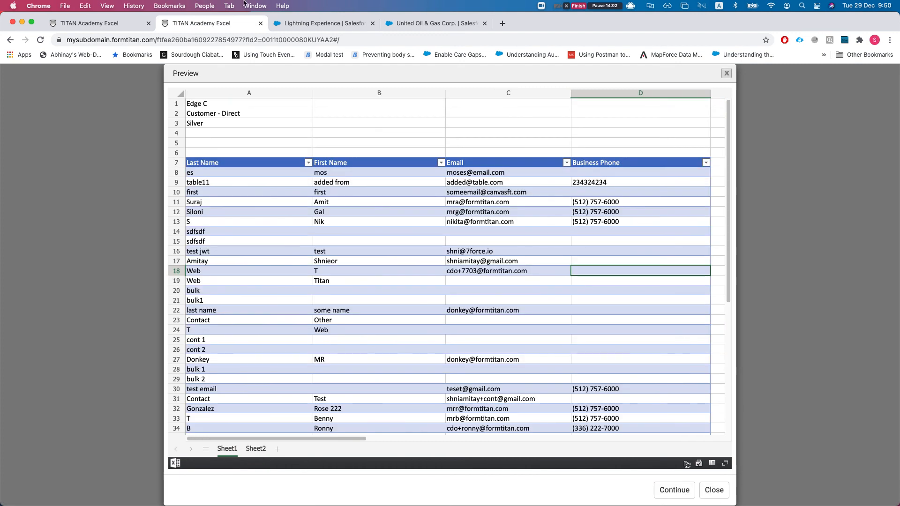
left_click(101, 28)
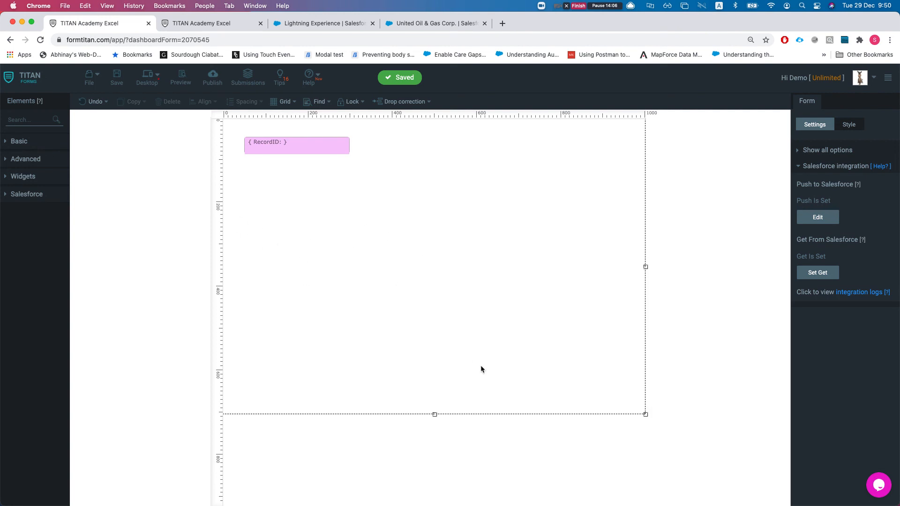
Step: Review the Excel preview again and submit it to push the file to Salesforce
left_click(187, 23)
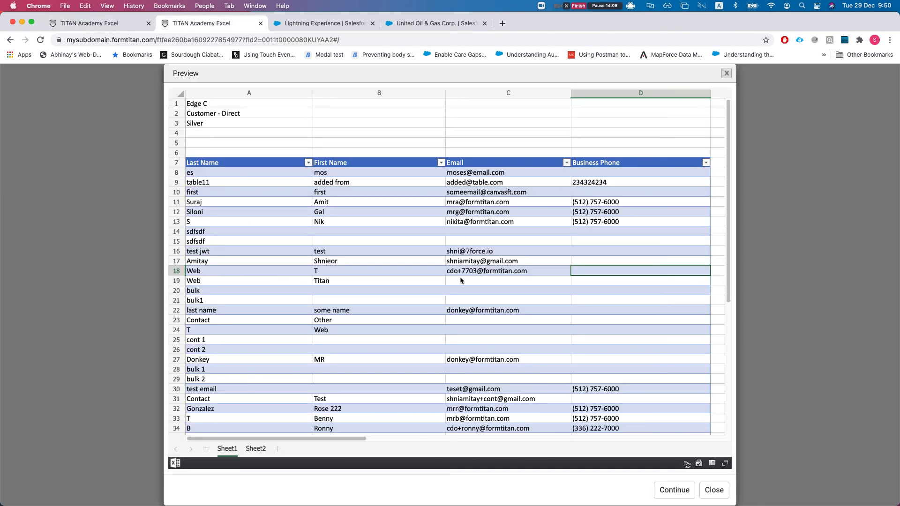
scroll(571, 375, "down", 1)
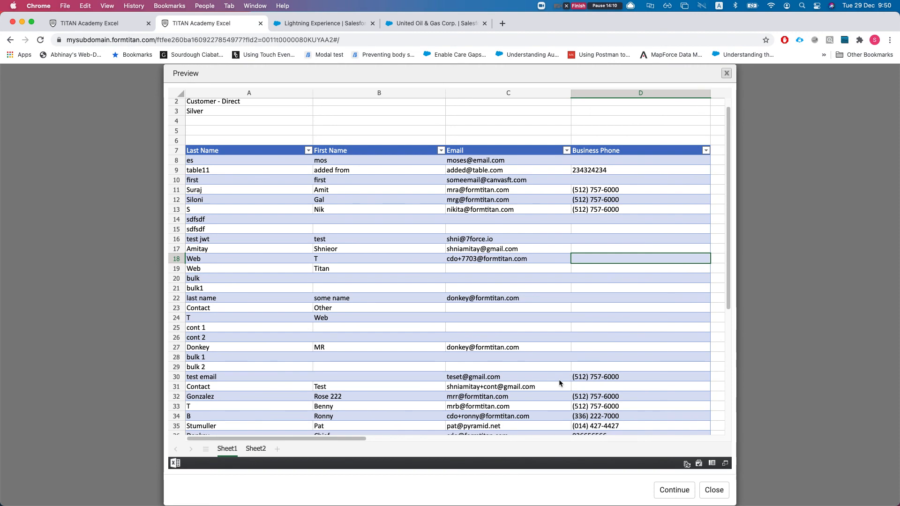
scroll(556, 341, "down", 10)
scroll(555, 342, "up", 10)
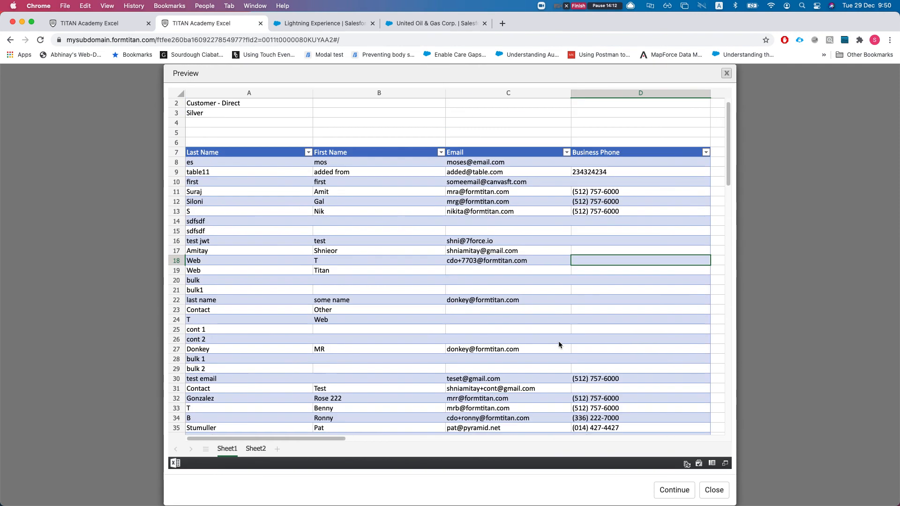
left_click(674, 490)
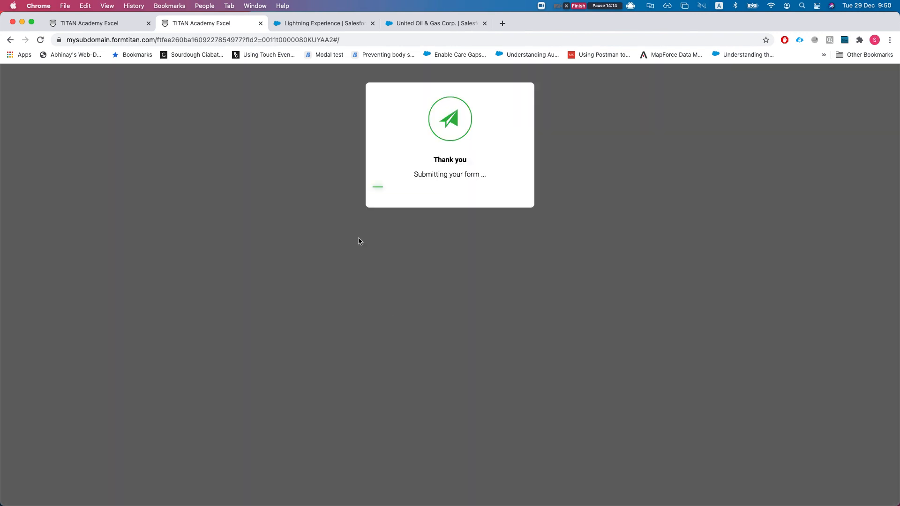
left_click(100, 26)
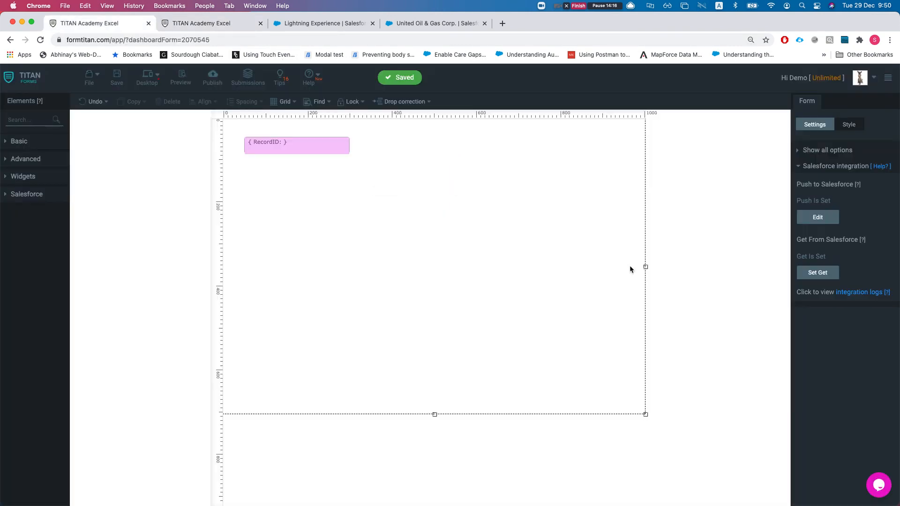
Step: Refresh the push log, confirm the successful Excel submit and Files create, then return to United Oil & Gas Corp
left_click(862, 292)
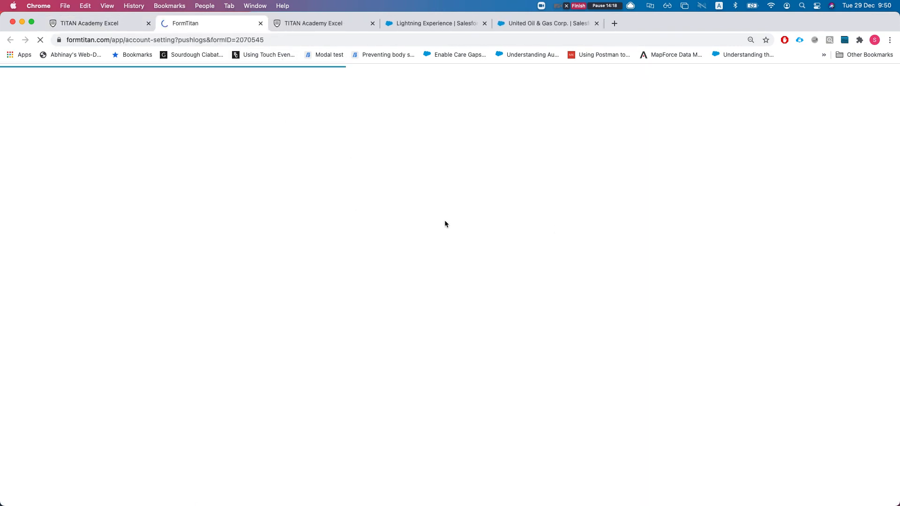
left_click(868, 208)
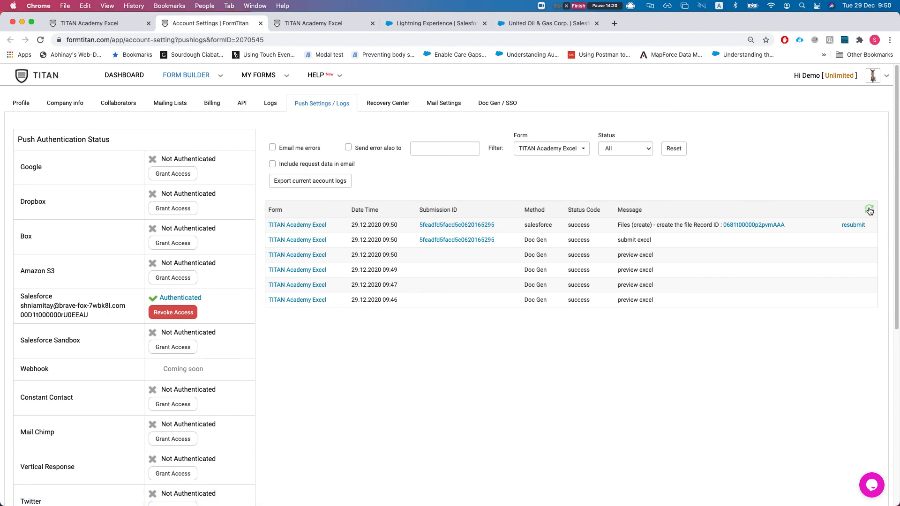
left_click_drag(624, 239, 657, 239)
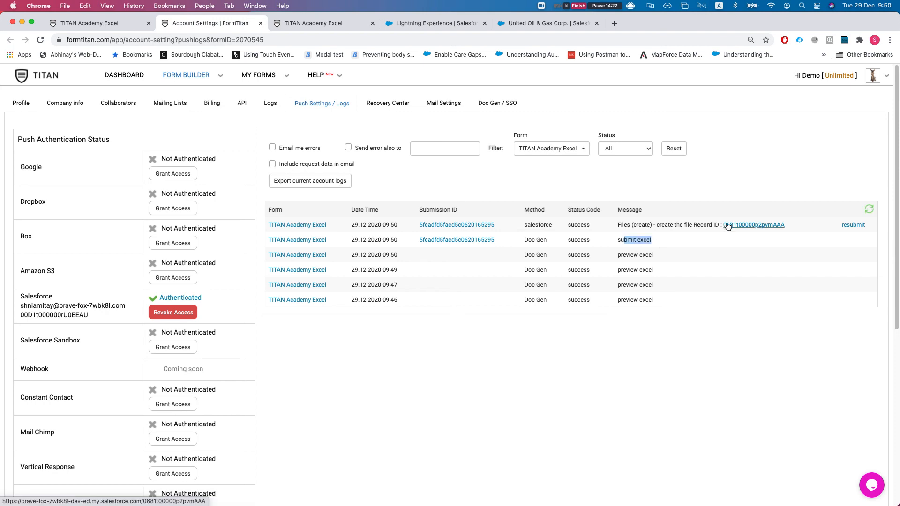
left_click(633, 238)
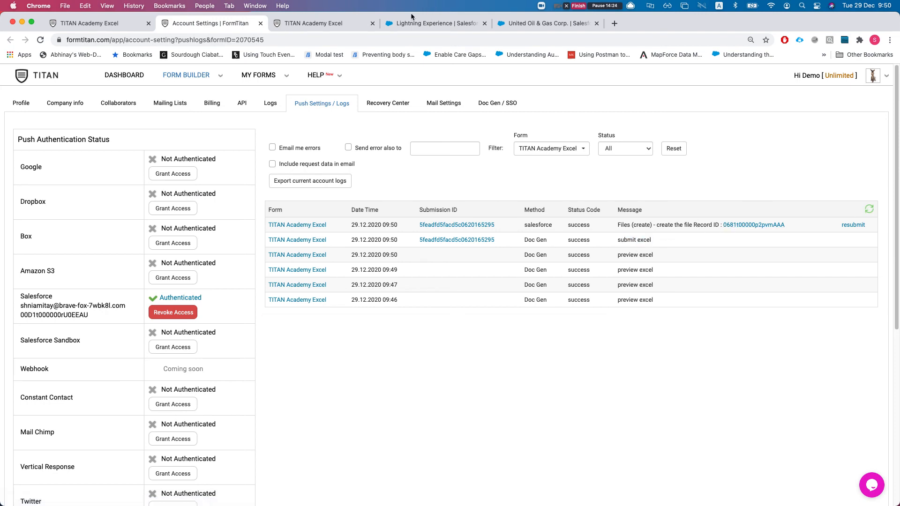
left_click(524, 24)
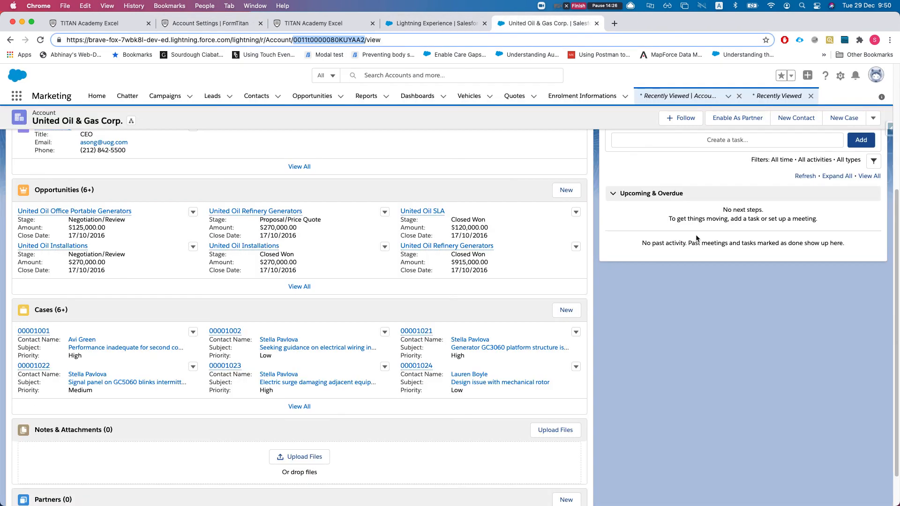
Step: Reload the account, preview the exceldoc attachment under Notes & Attachments, and download it as xlsx
key("Return")
scroll(274, 288, "down", 5)
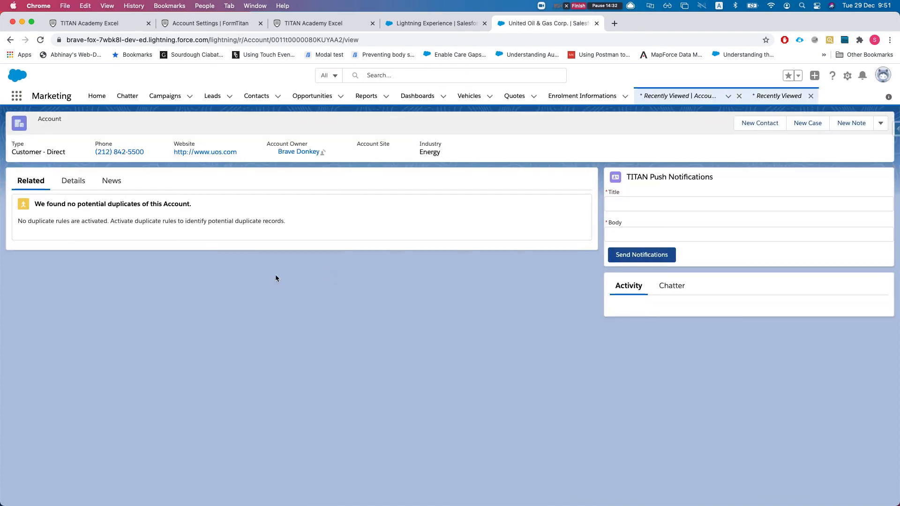
scroll(199, 277, "down", 5)
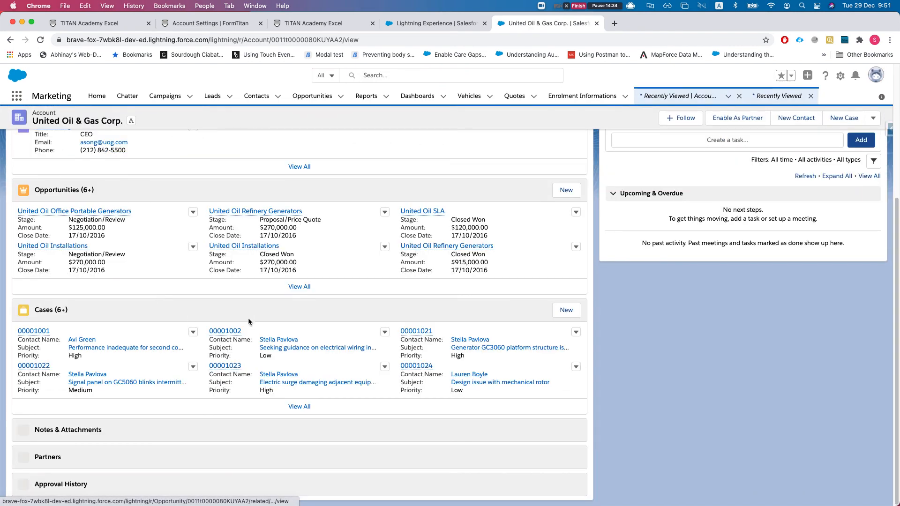
scroll(155, 346, "down", 2)
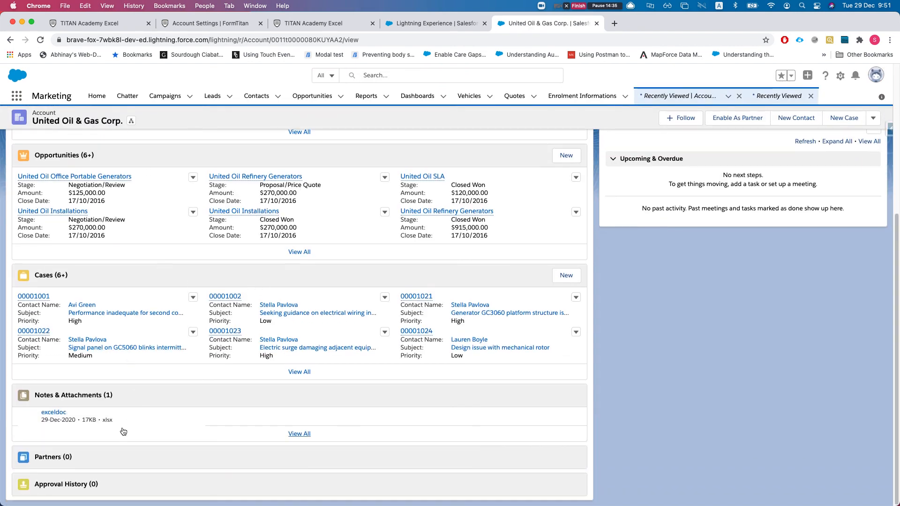
left_click(38, 419)
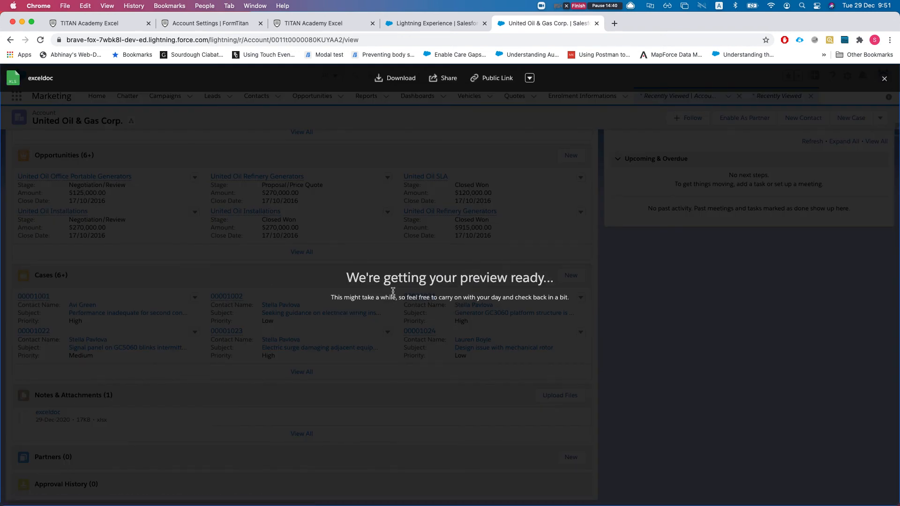
scroll(365, 228, "down", 15)
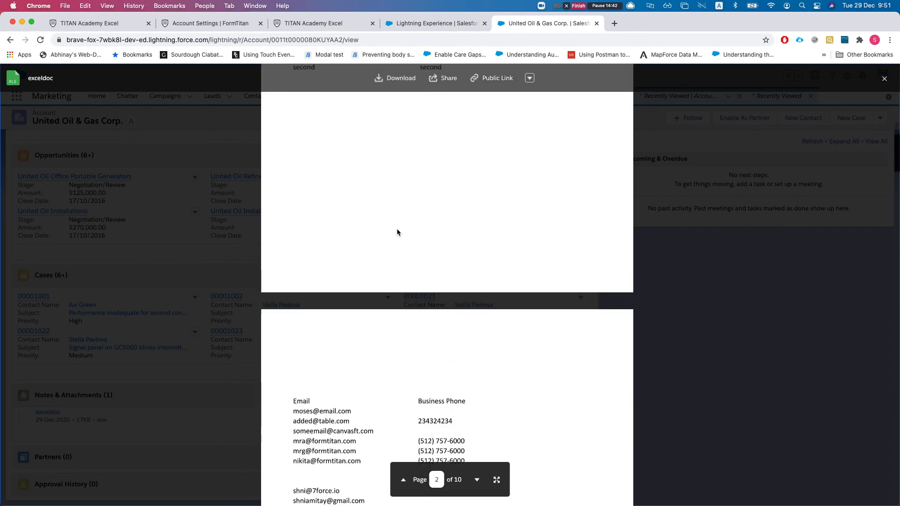
scroll(397, 230, "down", 20)
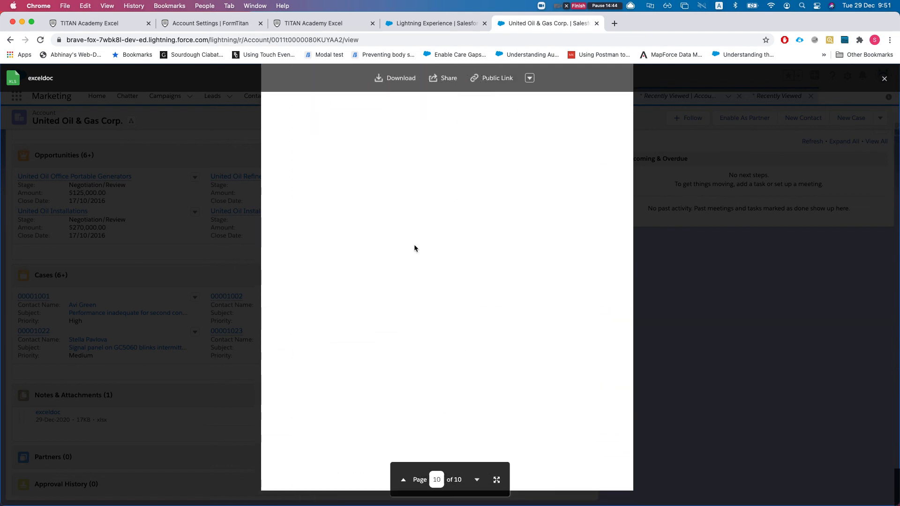
scroll(415, 248, "up", 20)
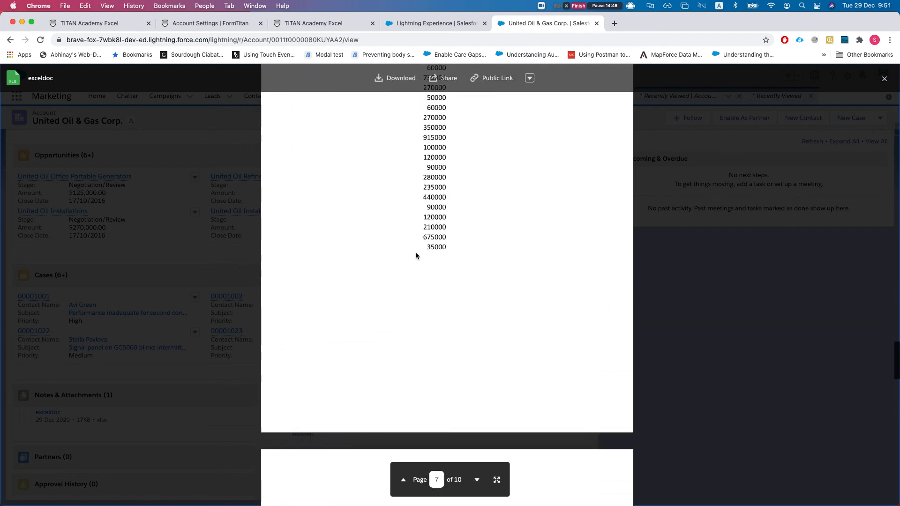
key("Escape")
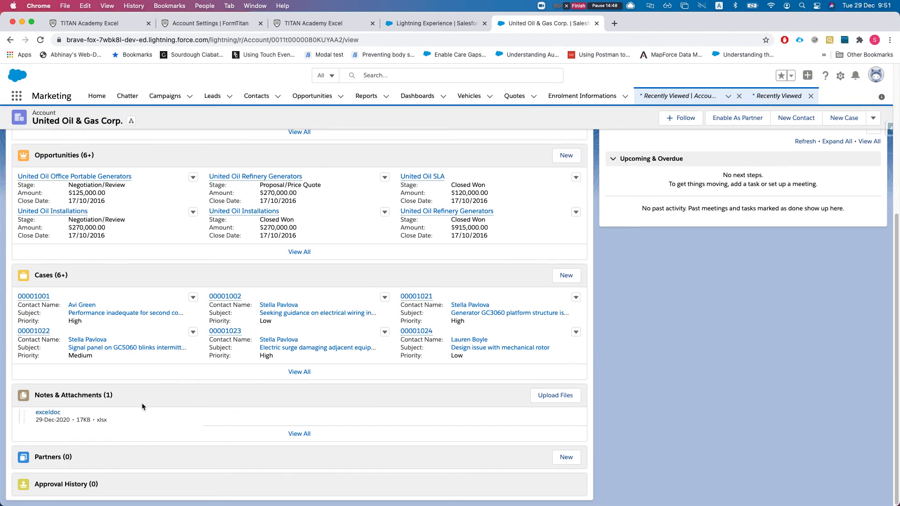
left_click(49, 413)
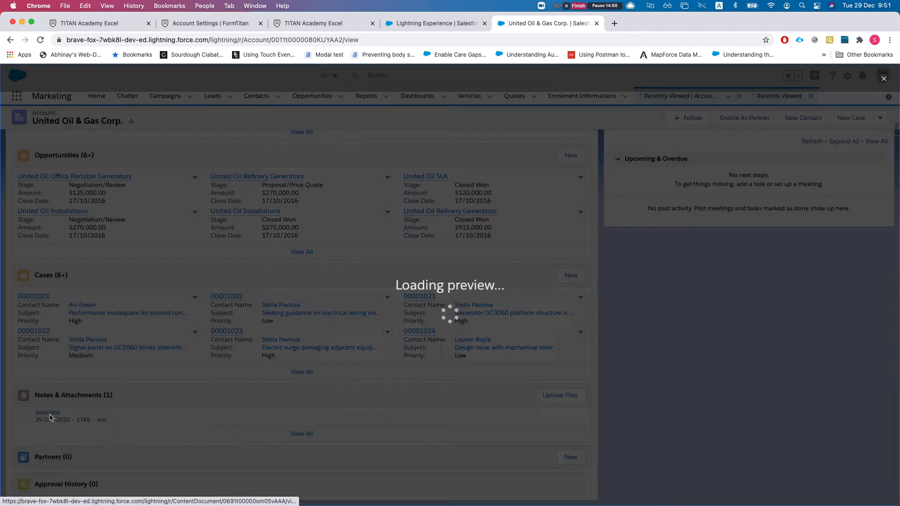
left_click(398, 80)
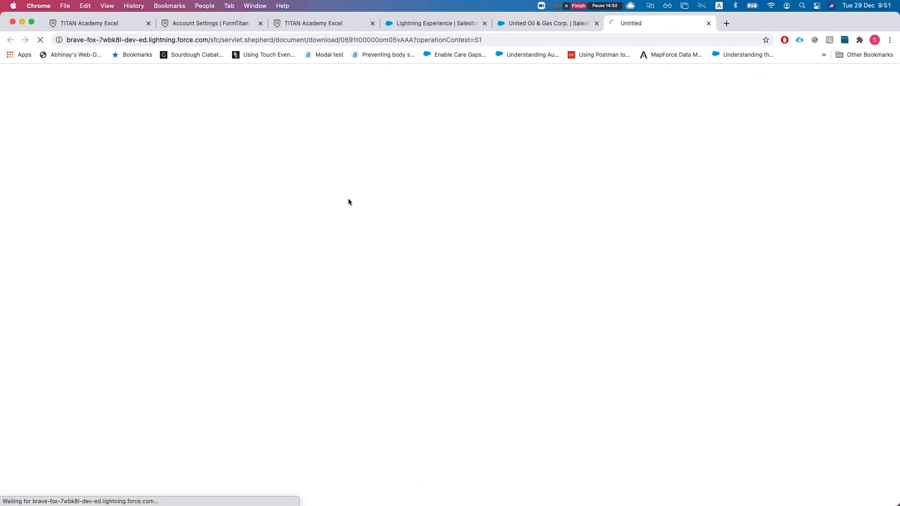
Step: Open the downloaded exceldoc.xlsx, check its opportunity and contact sheets, then close it and return to the account
left_click(58, 493)
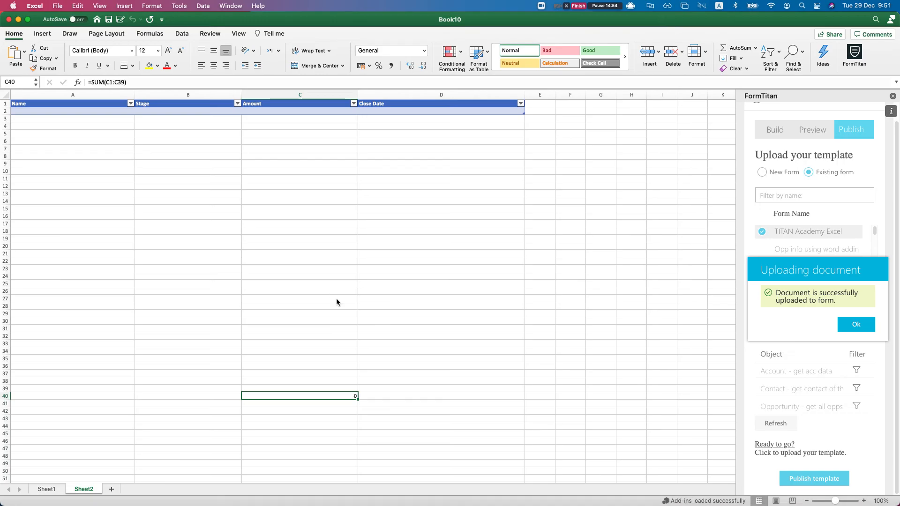
left_click(59, 488)
scroll(273, 256, "down", 5)
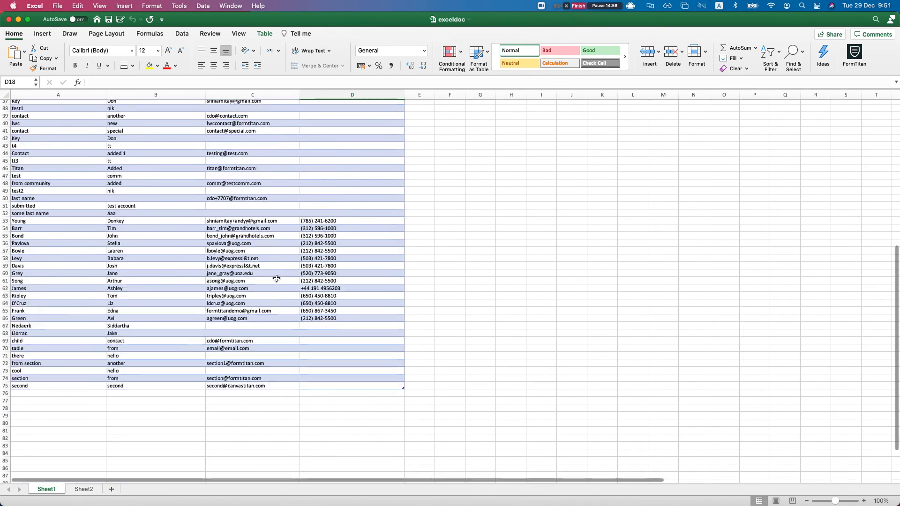
left_click(9, 20)
left_click(400, 224)
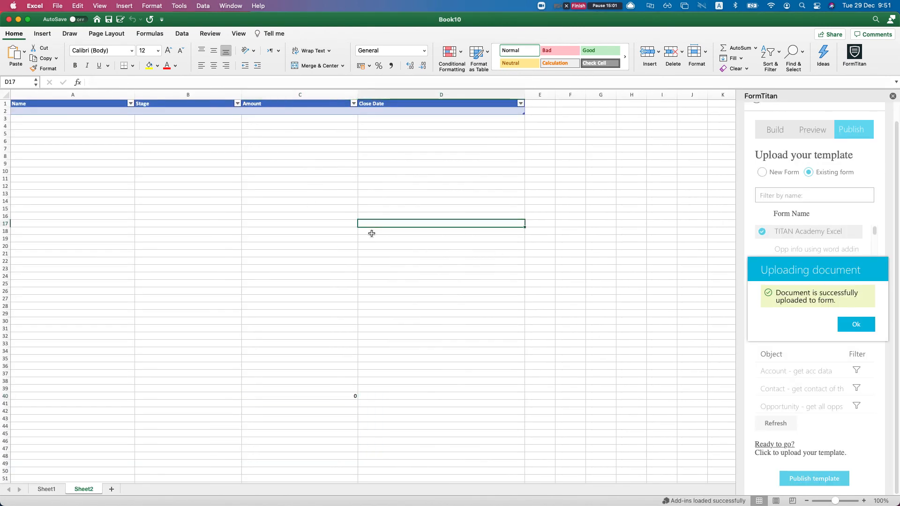
left_click(18, 19)
left_click(737, 252)
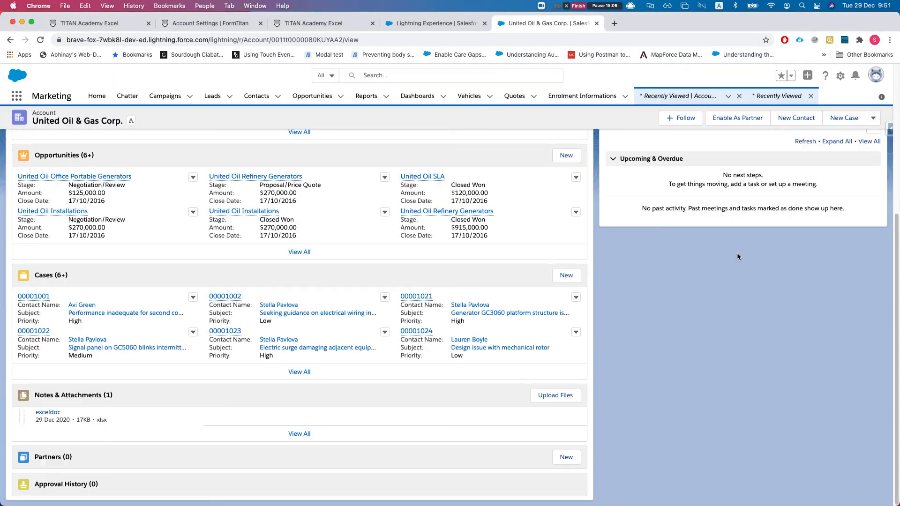
Step: From the account record's Setup gear, open the Account object with Edit Object
scroll(436, 266, "up", 10)
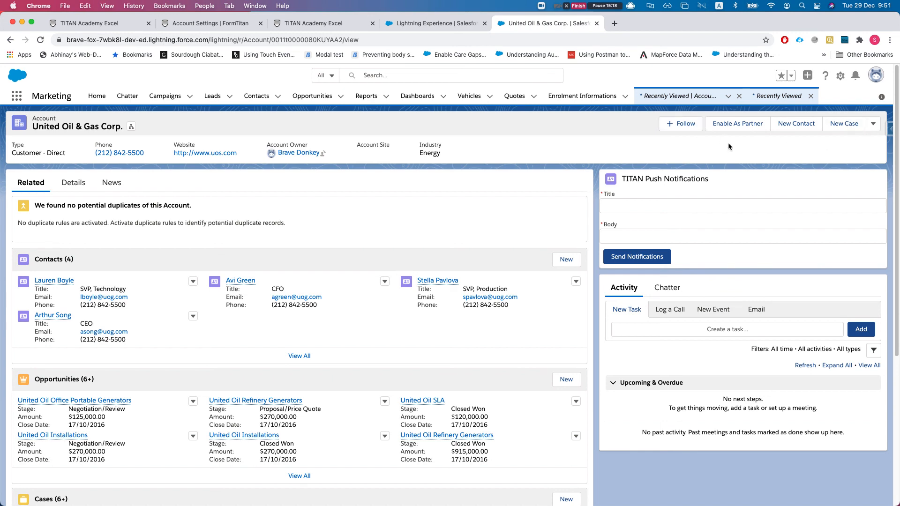
left_click(840, 76)
left_click(795, 202)
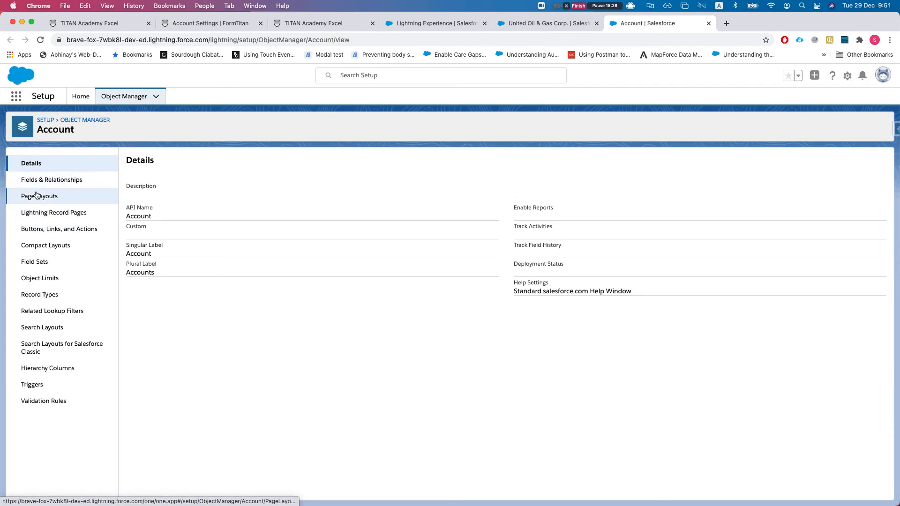
Step: Add FT Generate Document as the first Lightning action in the Account Layout and save
left_click(37, 196)
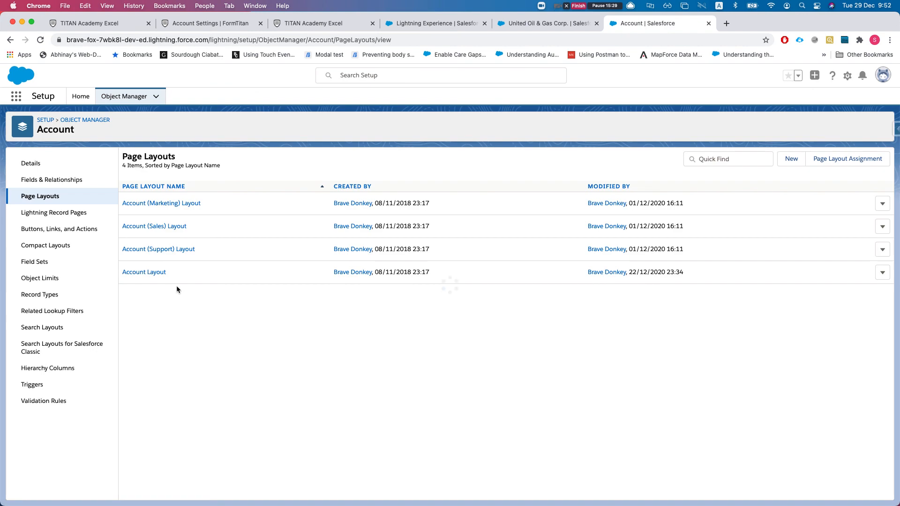
left_click(155, 273)
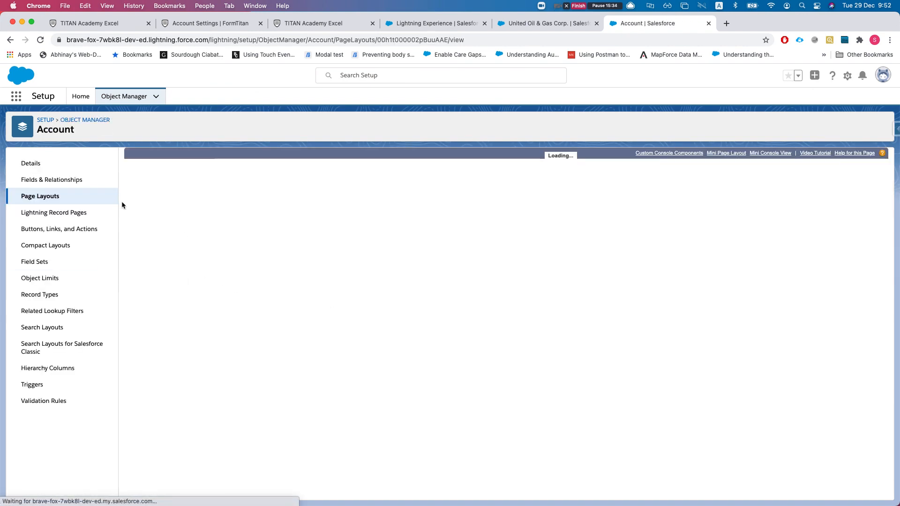
left_click(158, 221)
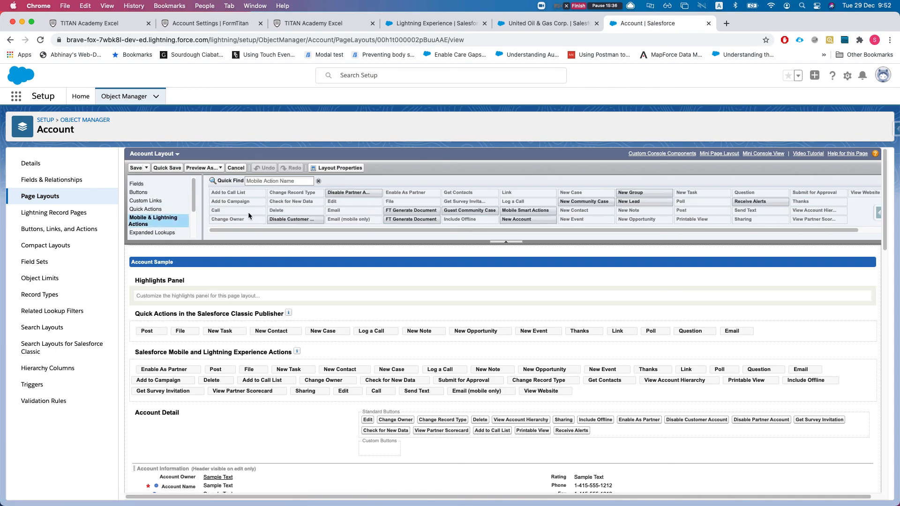
left_click(259, 181)
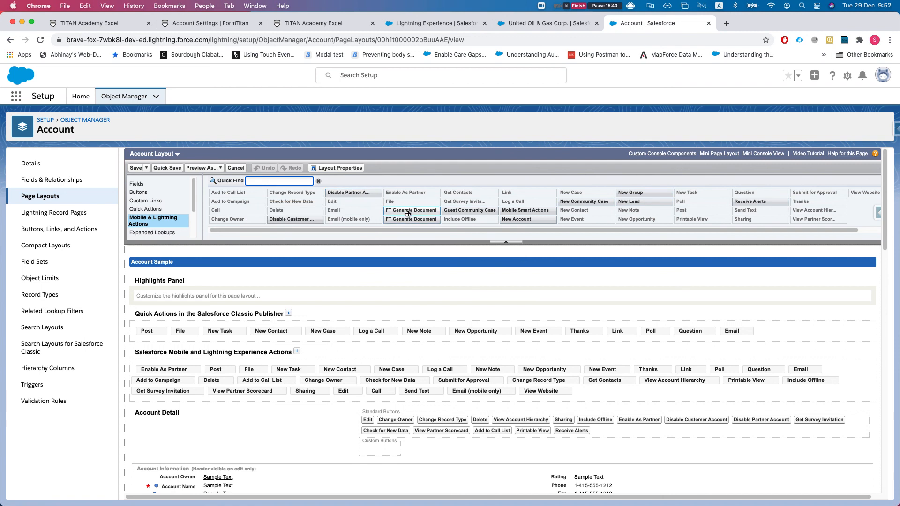
mouse_move(408, 211)
mouse_move(407, 210)
left_mouse_down()
mouse_move(128, 361)
mouse_move(137, 363)
mouse_move(134, 356)
left_mouse_up()
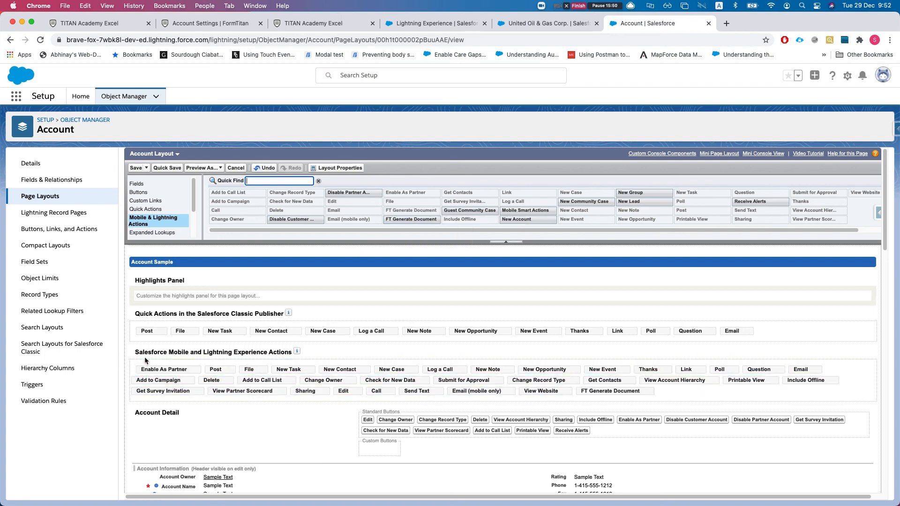
left_click_drag(604, 392, 139, 369)
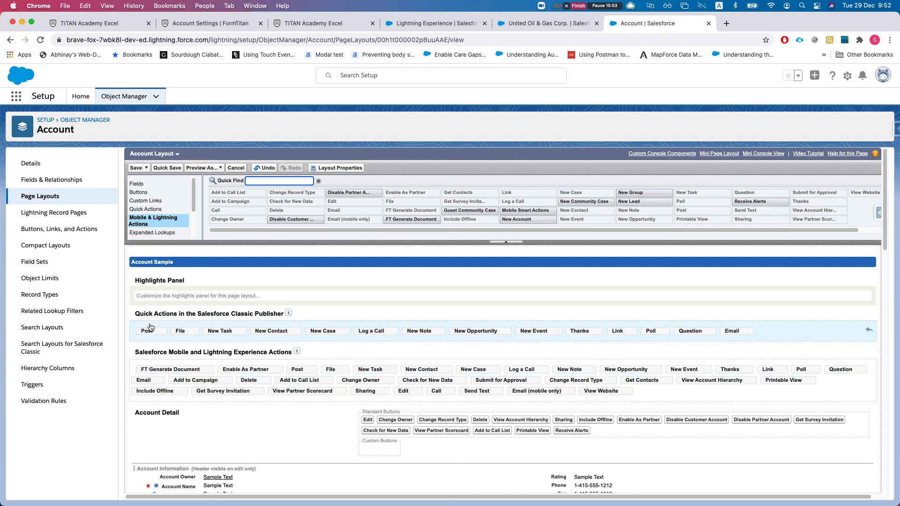
left_click(136, 170)
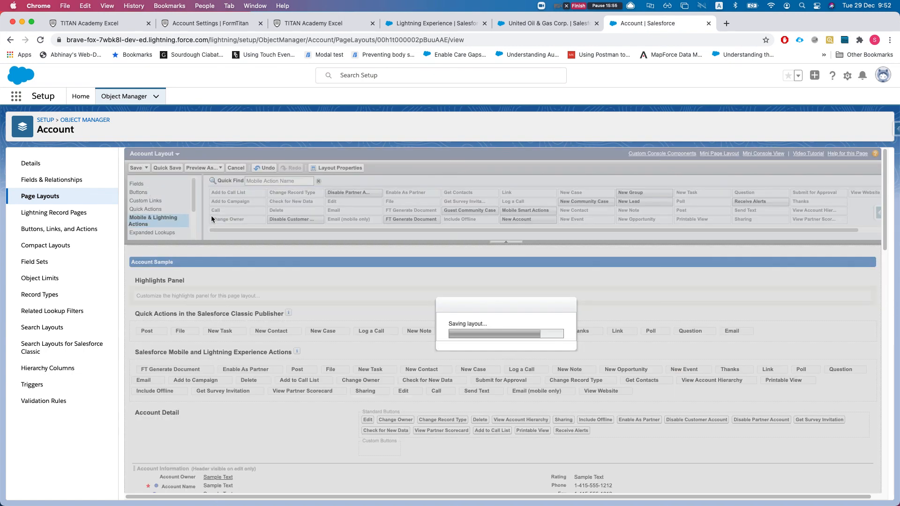
Step: Reload the United Oil & Gas Corp. account and launch FT Generate Document
left_click(549, 23)
key("super+r")
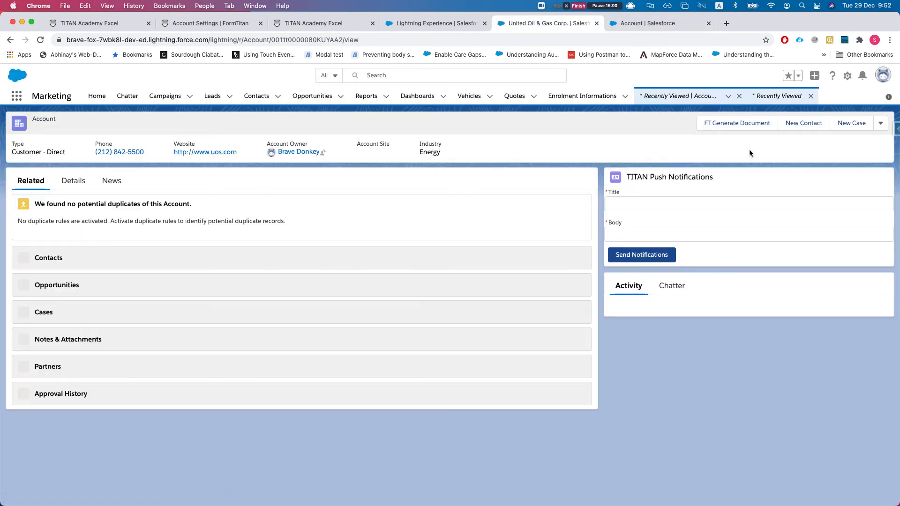
left_click(719, 125)
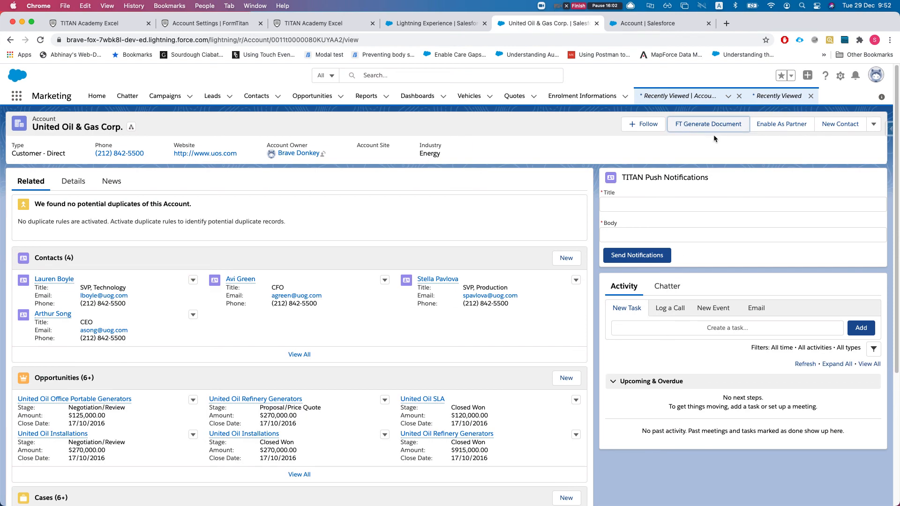
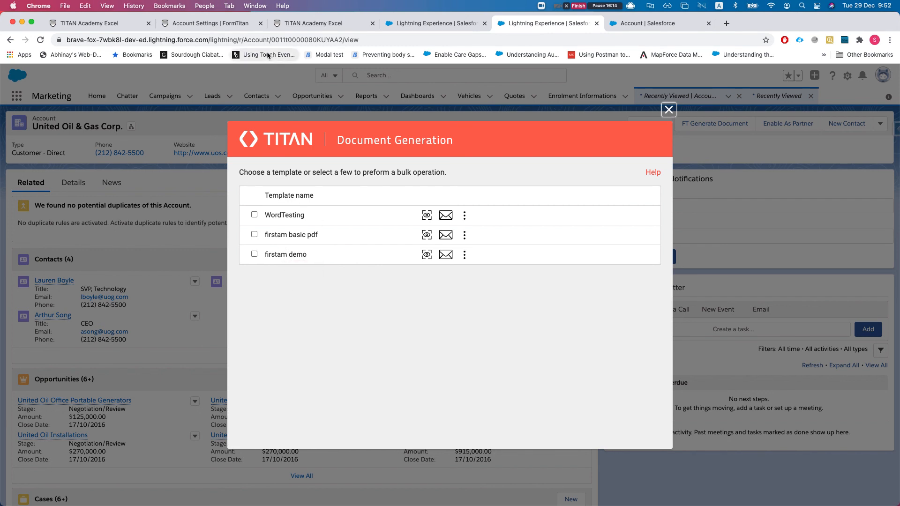
Step: Delete the last collaborator card from the FormTitan account's Collaborators list
left_click(234, 23)
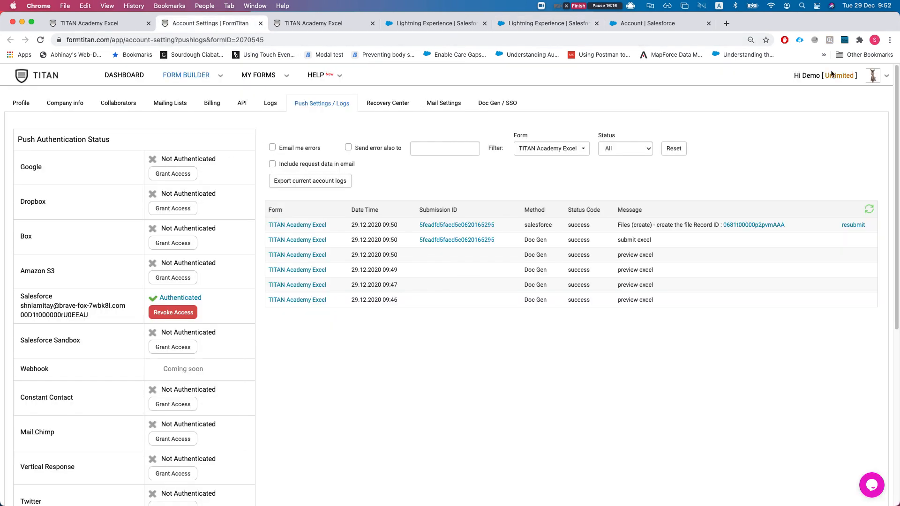
left_click(119, 103)
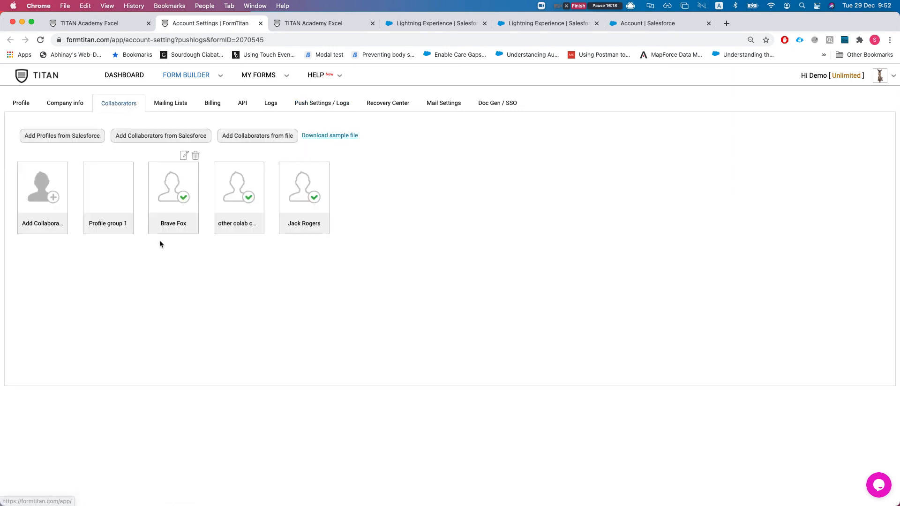
left_click(326, 155)
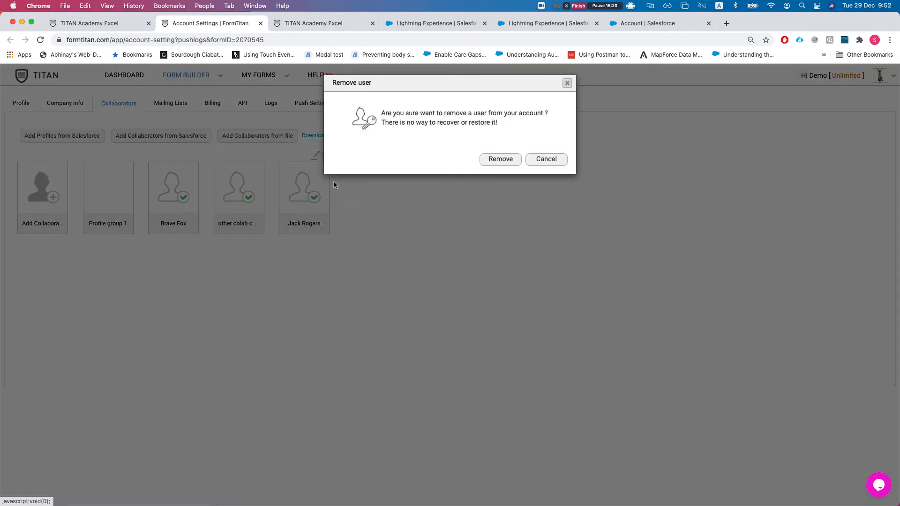
left_click(490, 155)
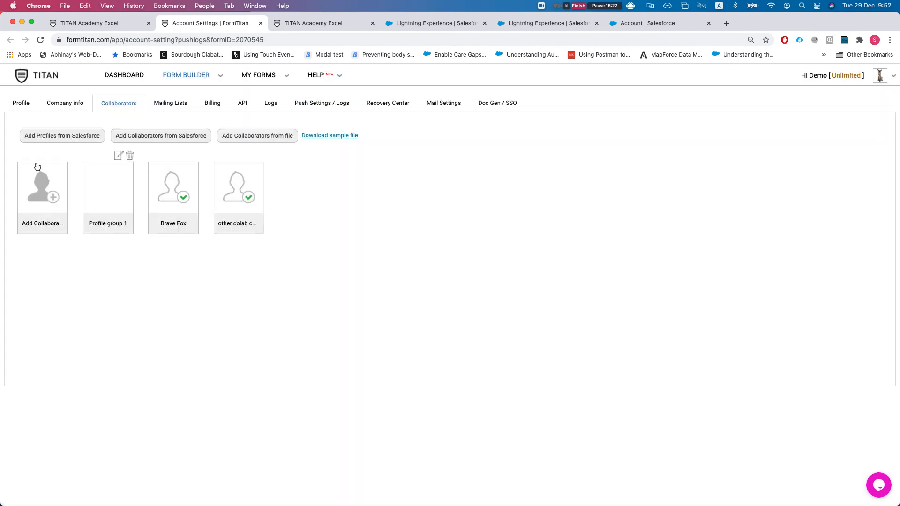
left_click(58, 140)
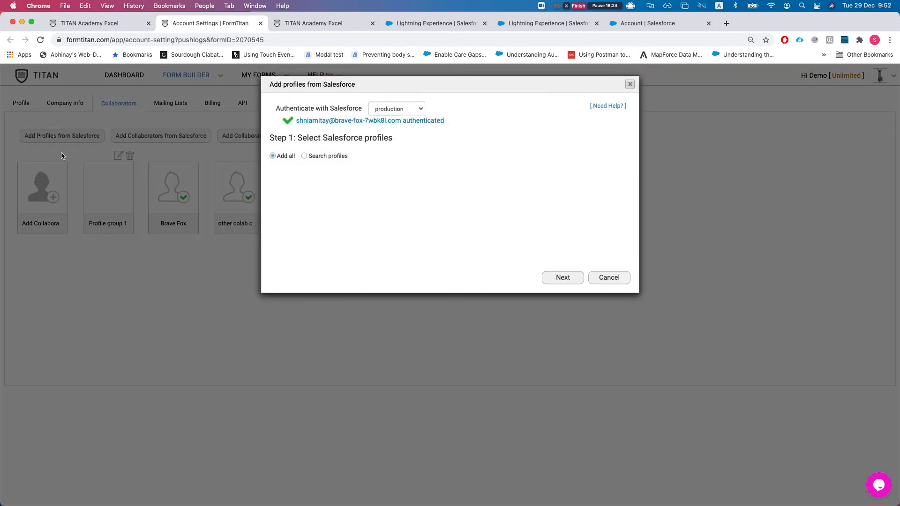
left_click(304, 157)
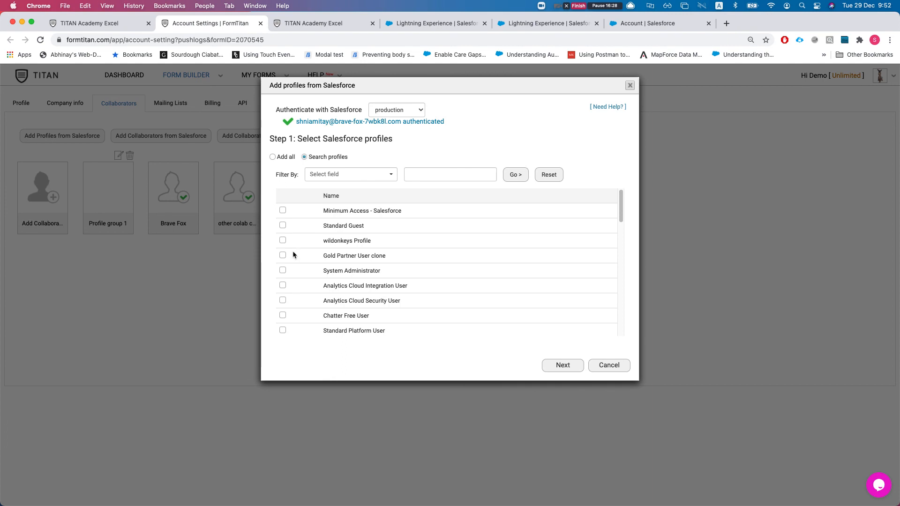
left_click(283, 270)
left_click(552, 369)
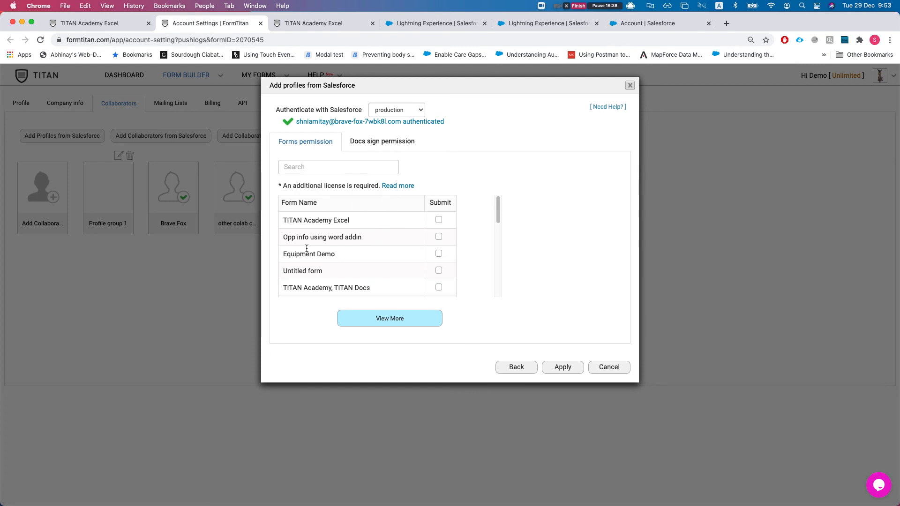
left_click(439, 219)
left_click(439, 237)
left_click(439, 254)
left_click(438, 271)
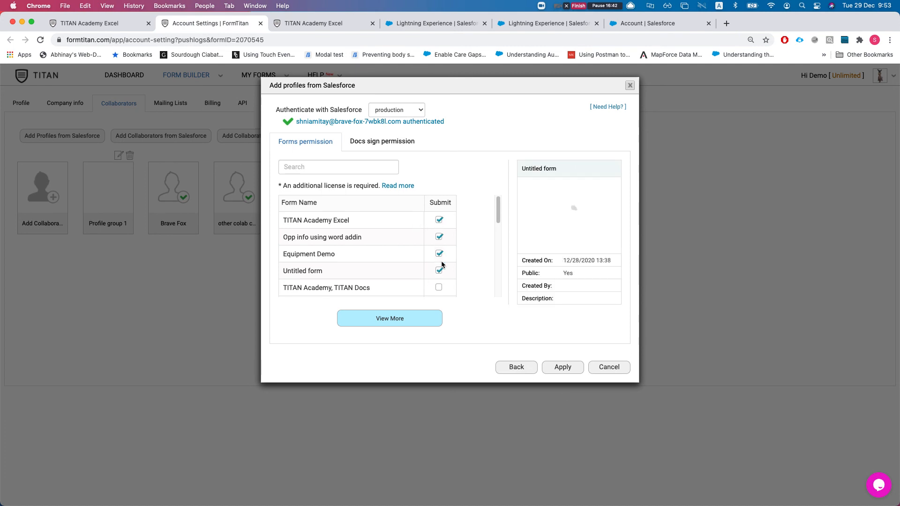
left_click(370, 142)
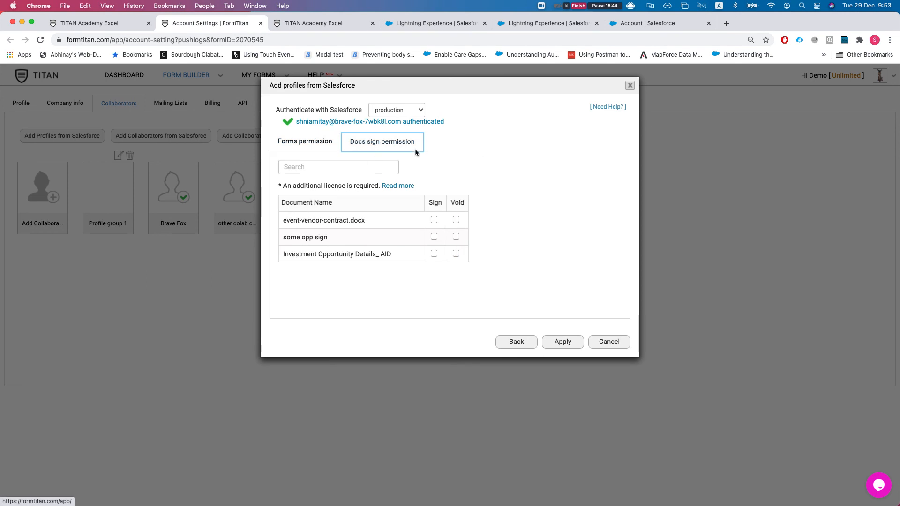
left_click(324, 143)
scroll(408, 274, "down", 1)
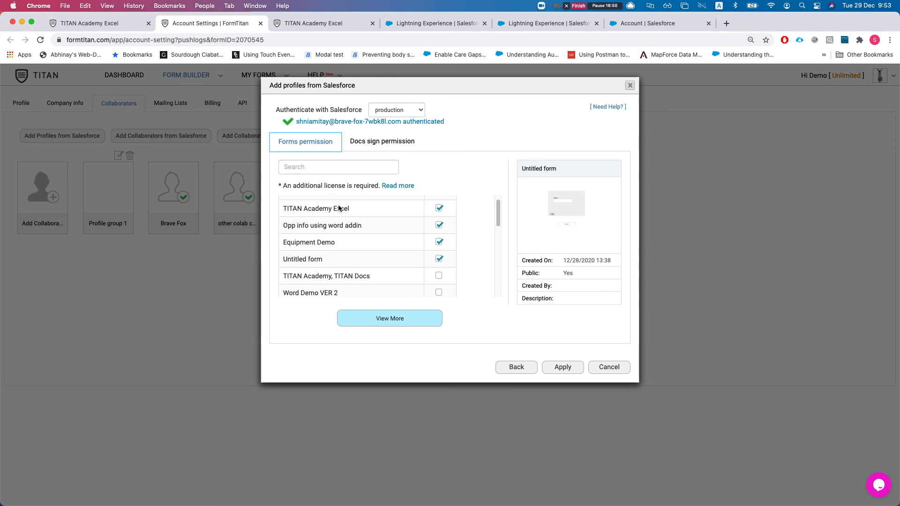
scroll(354, 225, "up", 1)
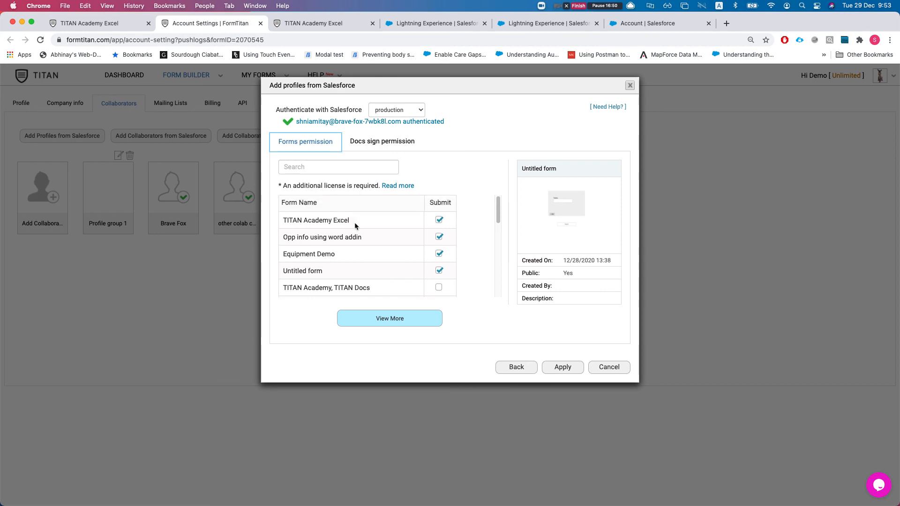
left_click(630, 86)
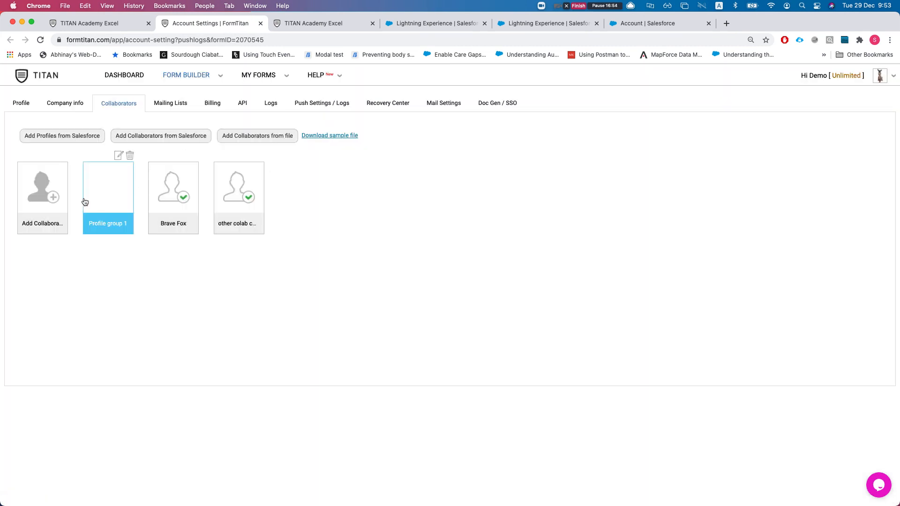
left_click(118, 197)
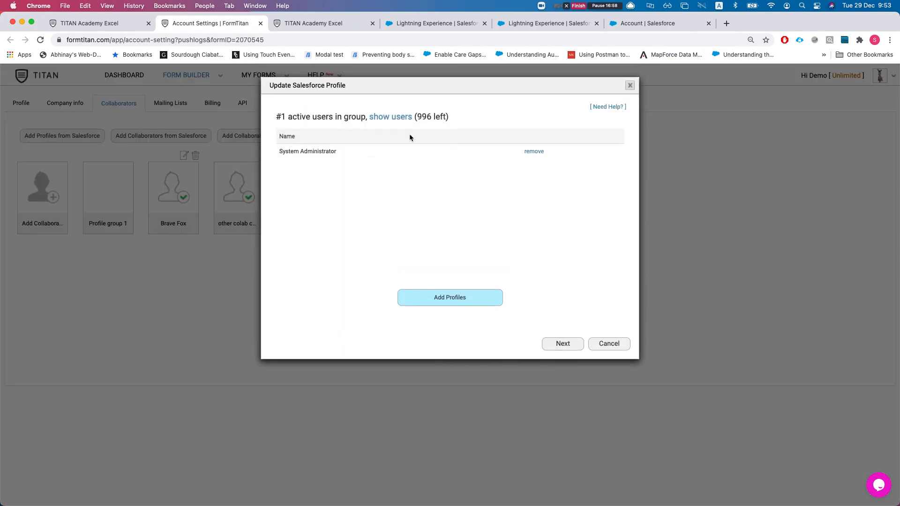
left_click(564, 343)
scroll(425, 202, "down", 1)
scroll(426, 200, "down", 5)
scroll(441, 195, "up", 8)
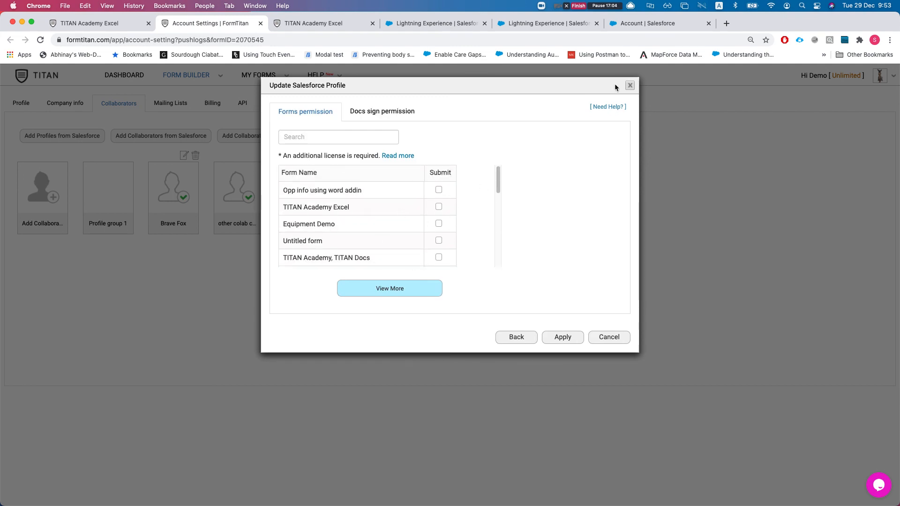
left_click(629, 85)
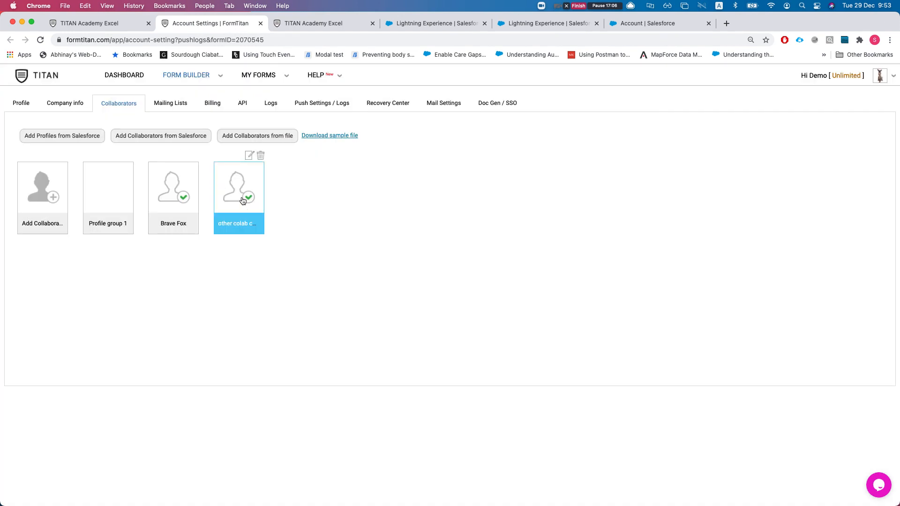
Step: Choose to add specific Salesforce users as collaborators and select the partner user
left_click(165, 137)
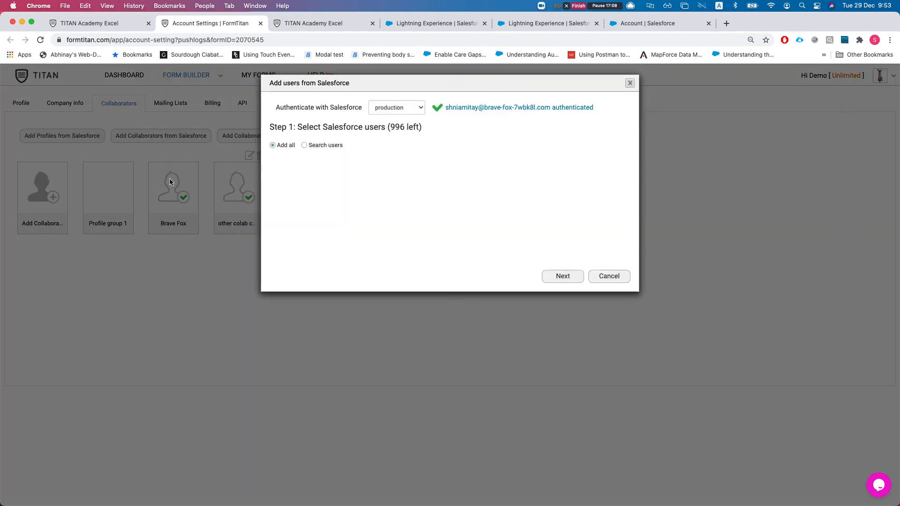
left_click(305, 147)
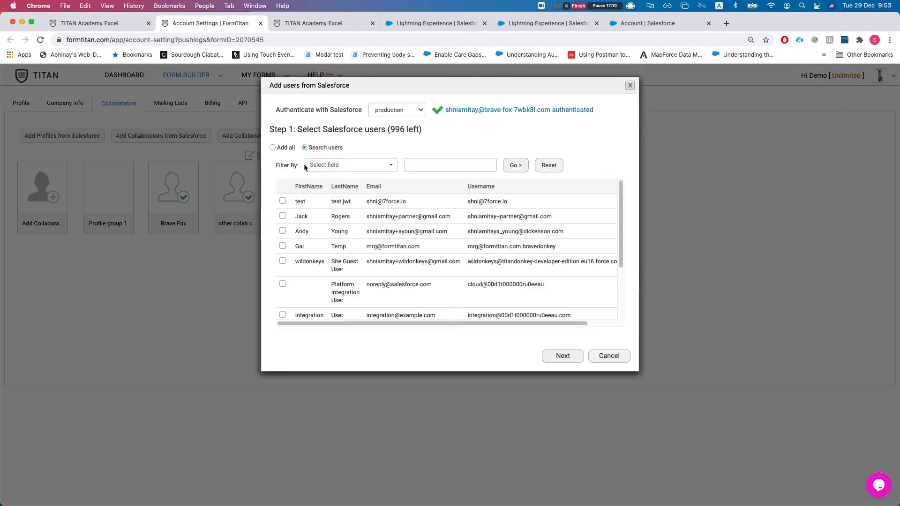
scroll(401, 257, "down", 1)
scroll(311, 281, "down", 2)
scroll(312, 254, "up", 3)
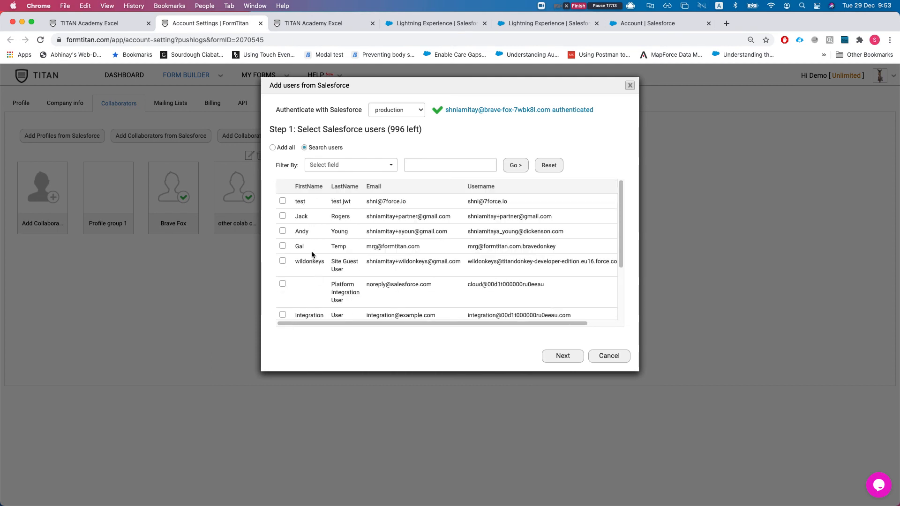
left_click(283, 216)
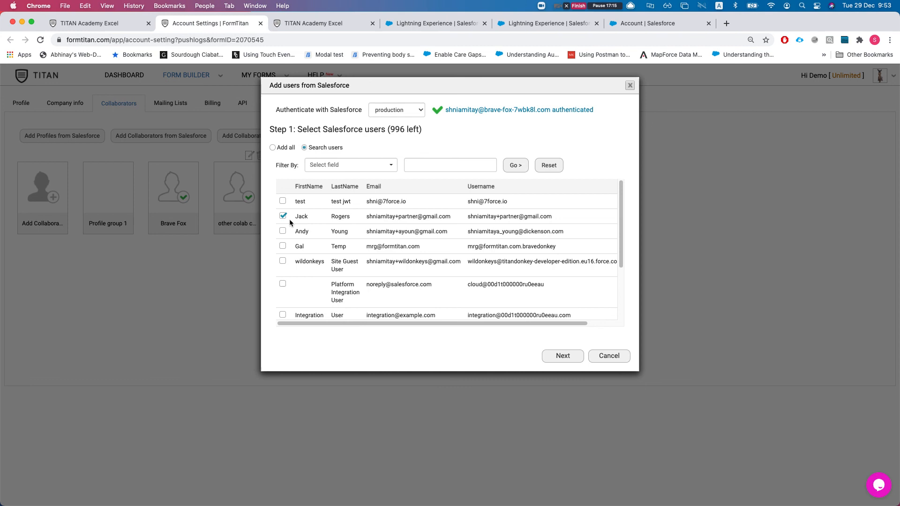
left_click(561, 356)
Step: Allow Submit on Opp info using word addin, TITAN Academy Excel, Equipment Demo and Untitled form, and apply
left_click(471, 211)
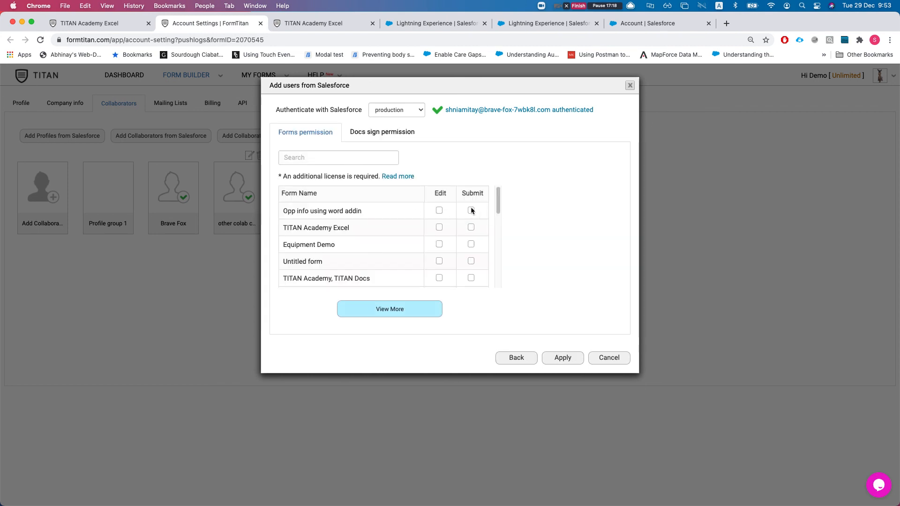
left_click(471, 227)
left_click(471, 244)
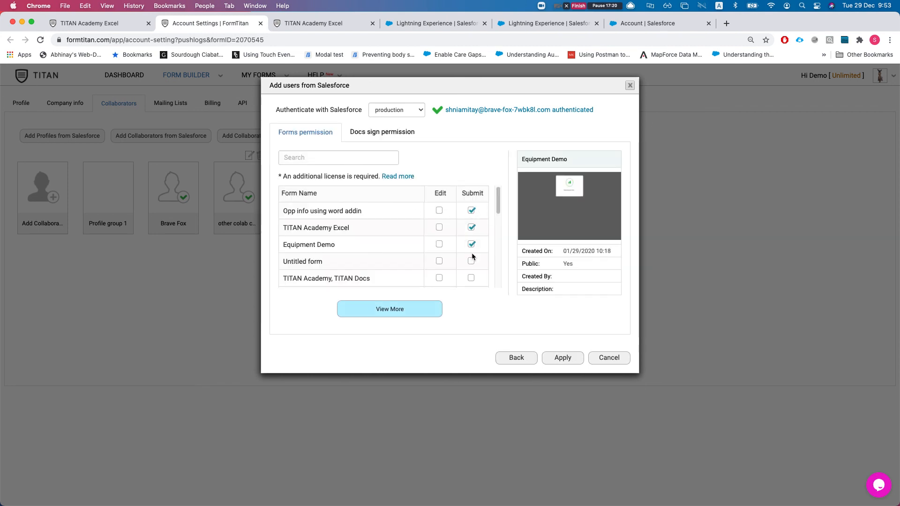
left_click(471, 261)
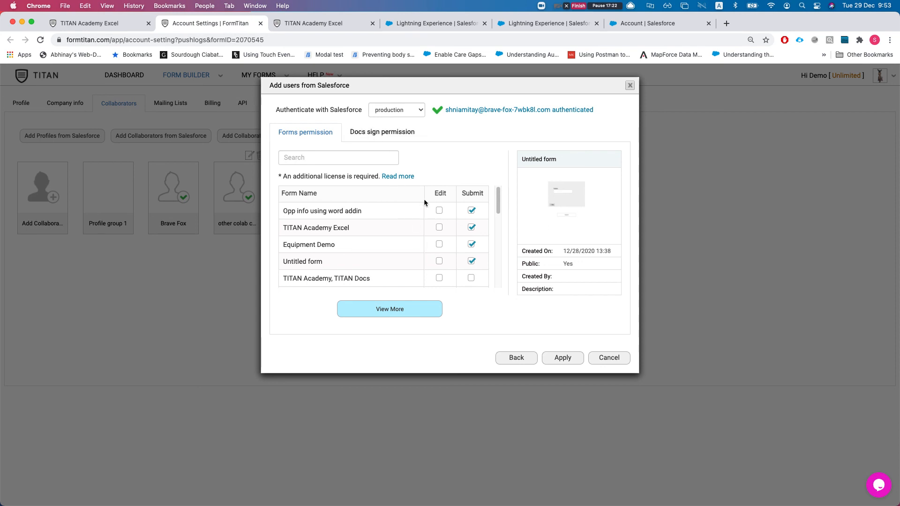
left_click(548, 361)
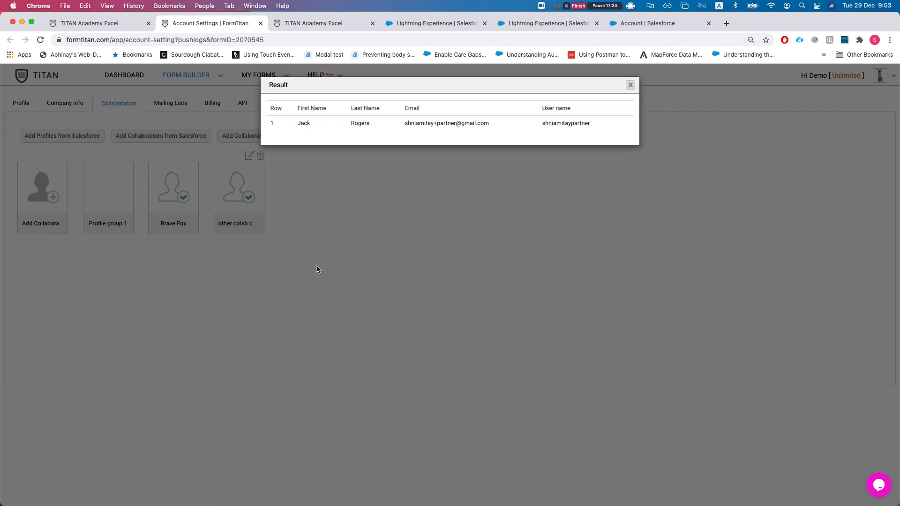
left_click(631, 84)
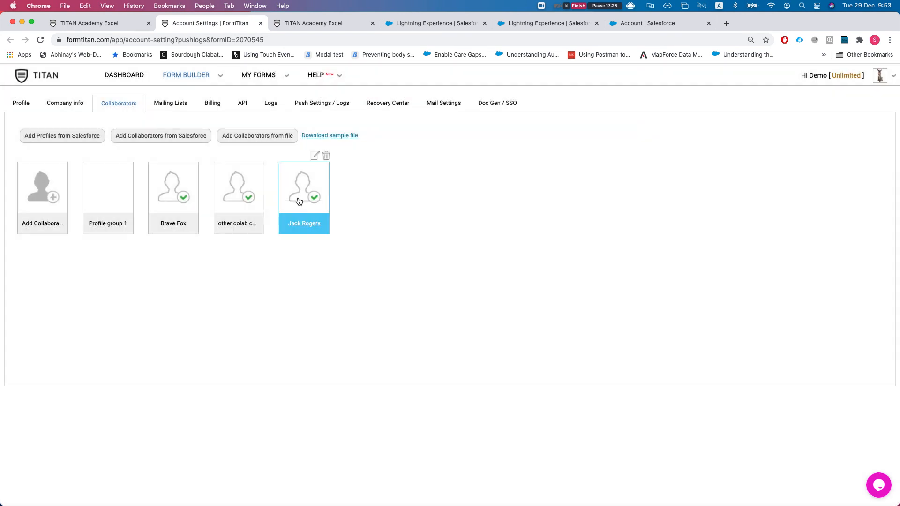
Step: Give the first individual collaborator Submit permission on TITAN Academy Excel and save the update
left_click(178, 211)
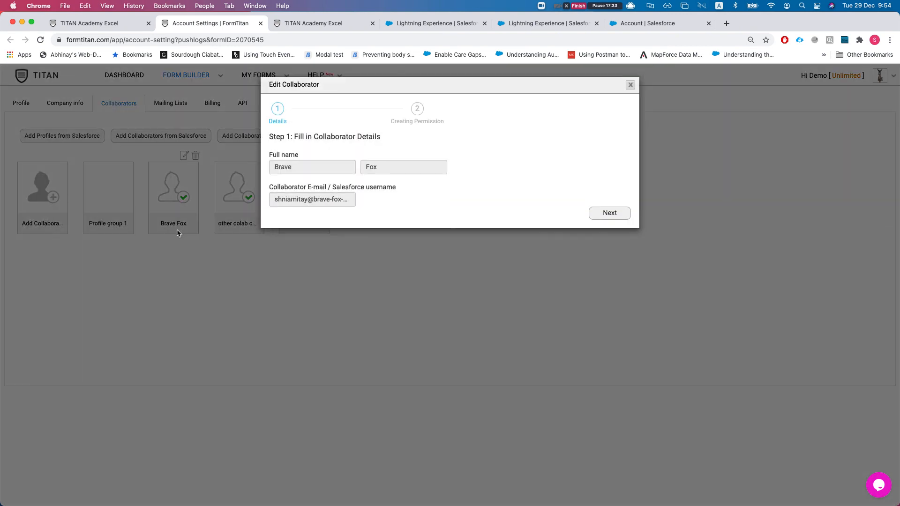
left_click(621, 217)
left_click(385, 193)
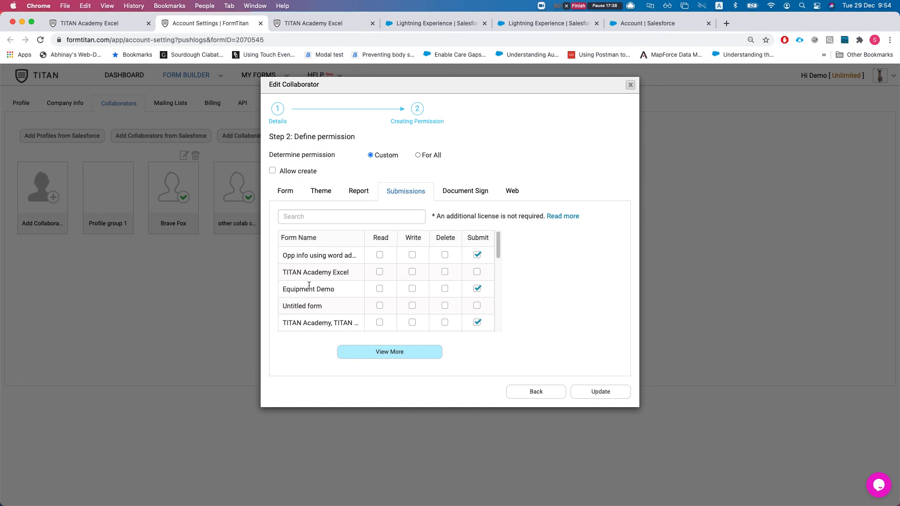
left_click(477, 272)
scroll(575, 315, "down", 3)
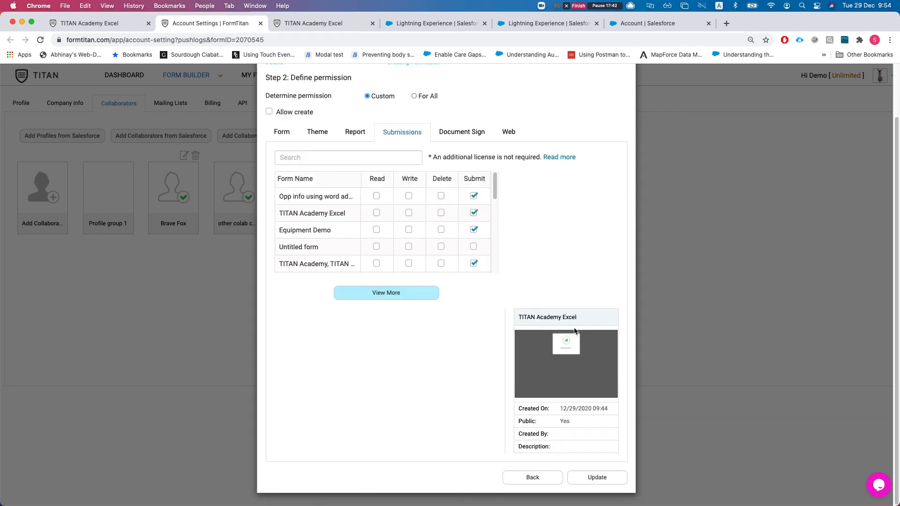
left_click(598, 478)
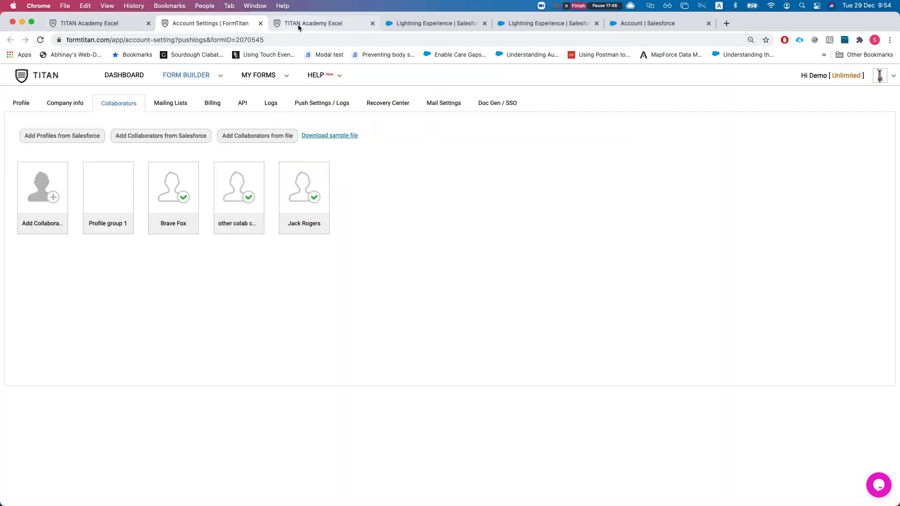
Step: Reopen FT Generate Document on the account and generate from the TITAN Academy Excel template
left_click(422, 27)
left_click(516, 25)
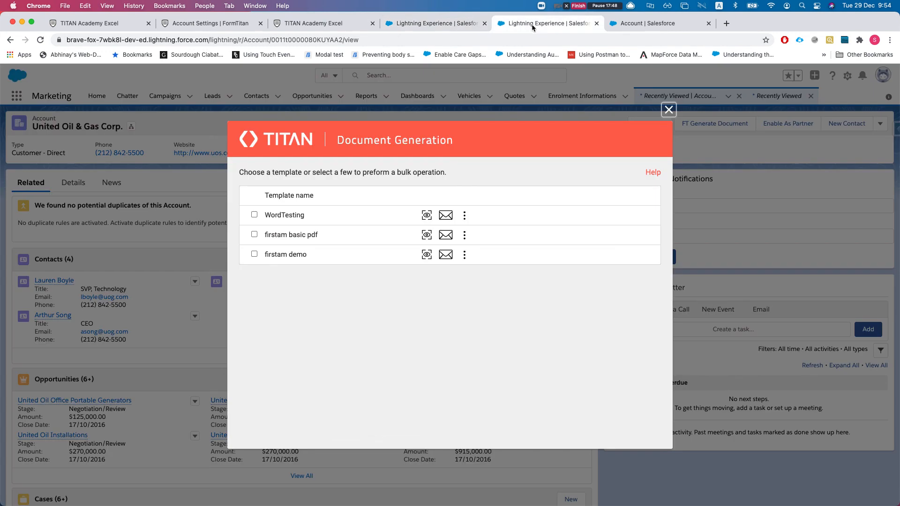
left_click(668, 109)
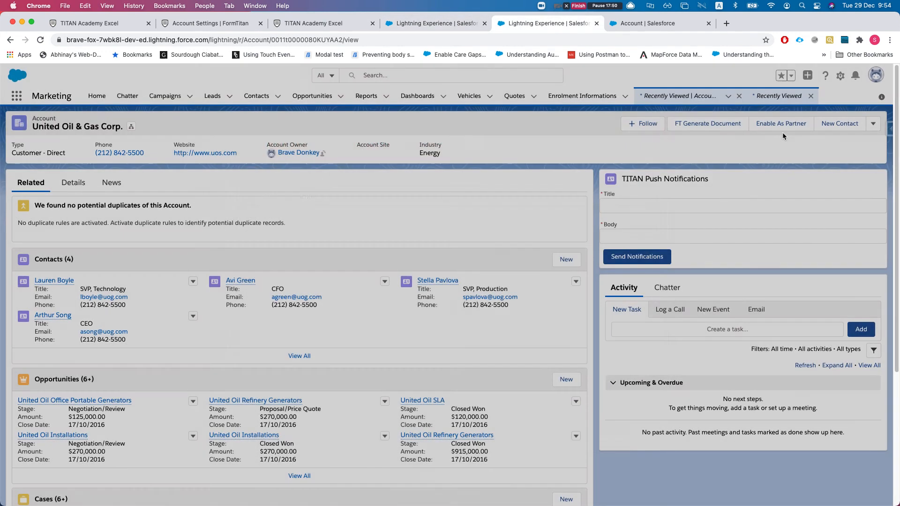
left_click(715, 124)
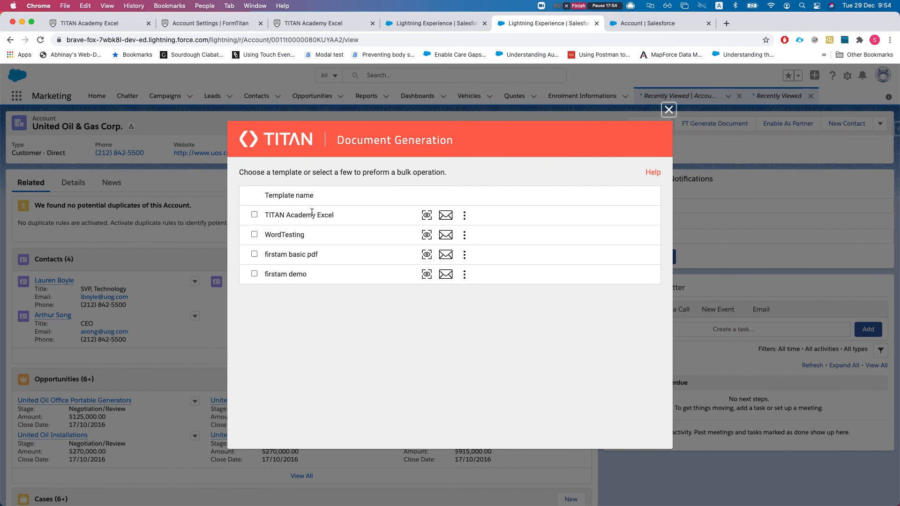
left_click(464, 216)
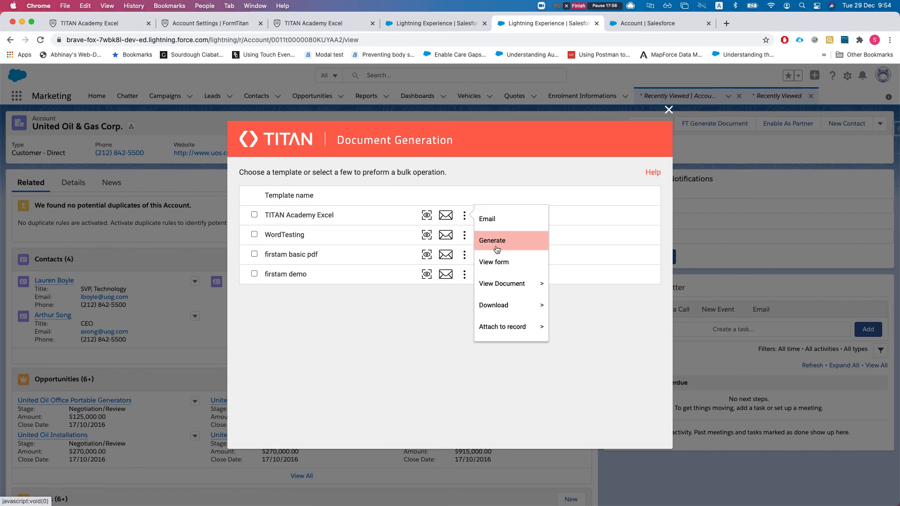
left_click(448, 215)
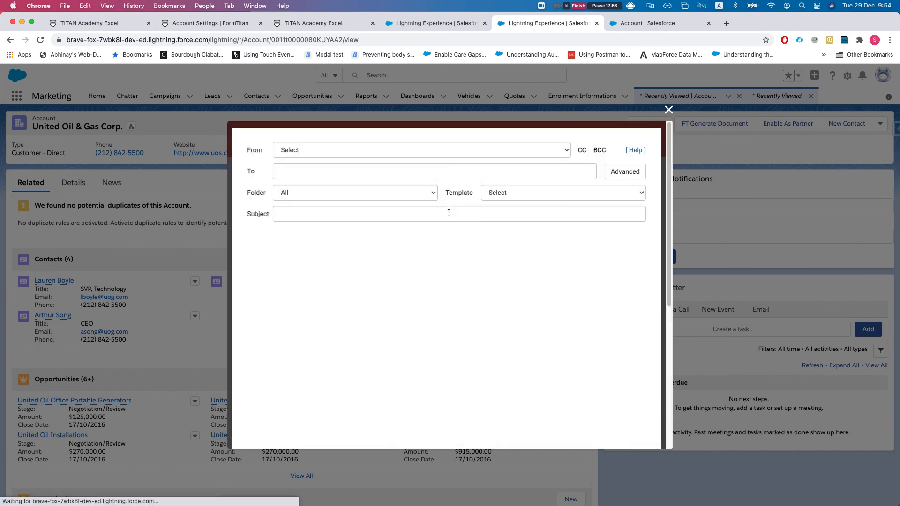
Step: Review the email draft's Mapping.xlsx attachment and message body
scroll(366, 315, "down", 2)
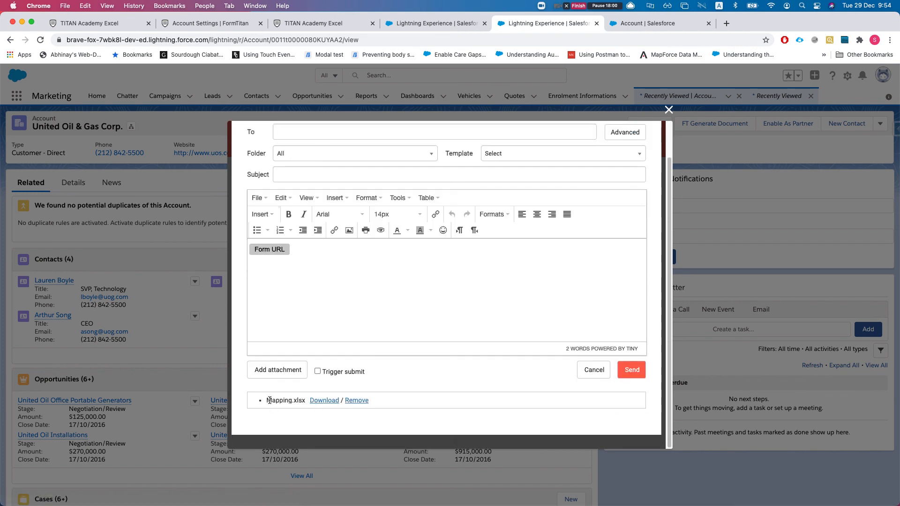
left_click_drag(264, 402, 281, 400)
left_click(376, 302)
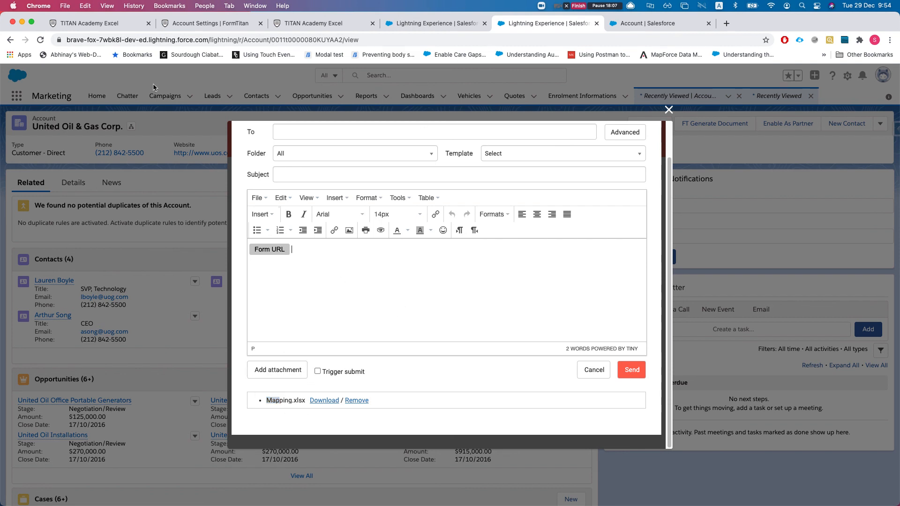
left_click(104, 24)
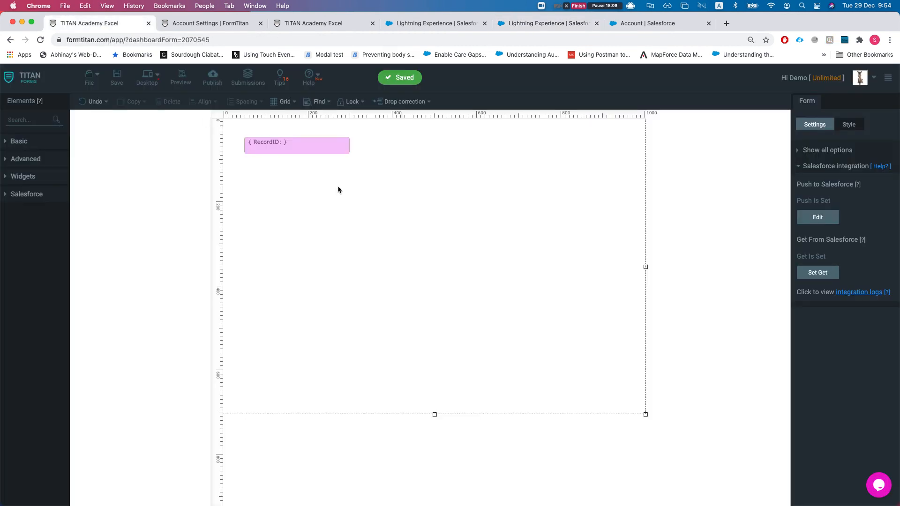
Step: Open the Excel mapping configuration under Document generation and expand Salesforce Button
left_click(816, 168)
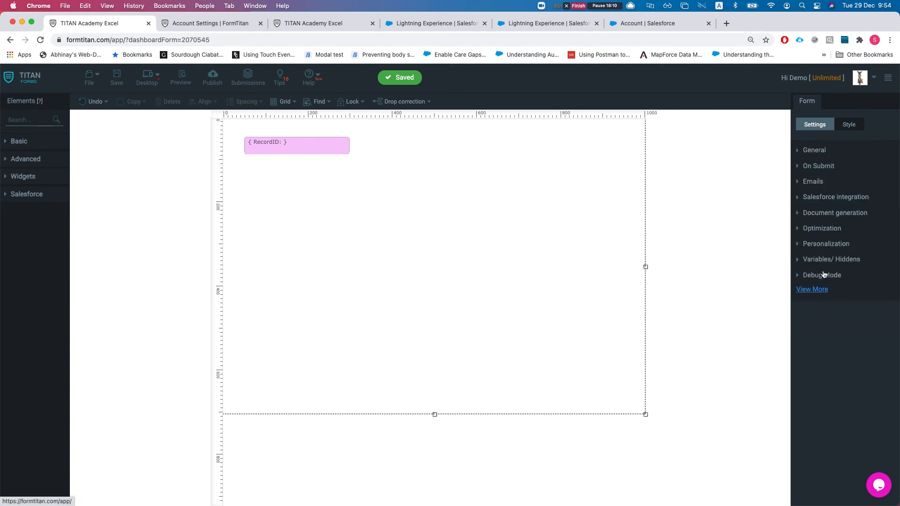
left_click(820, 212)
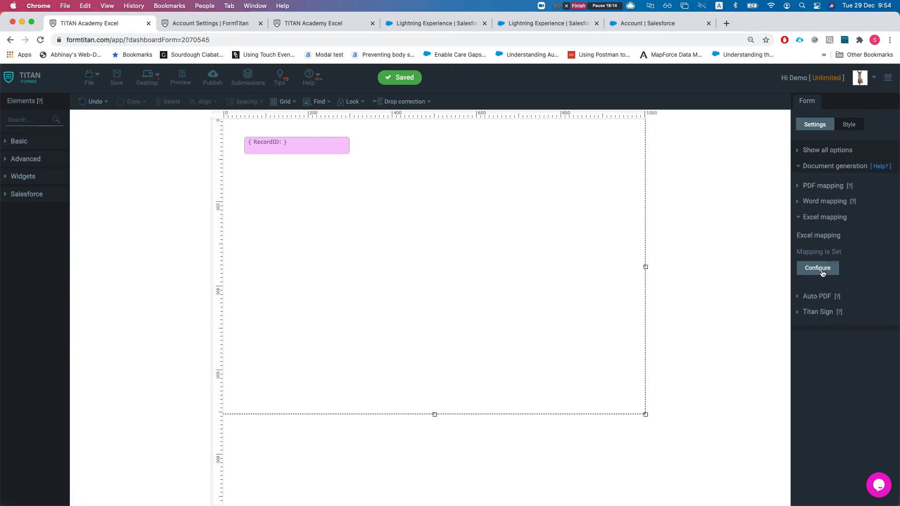
left_click(820, 271)
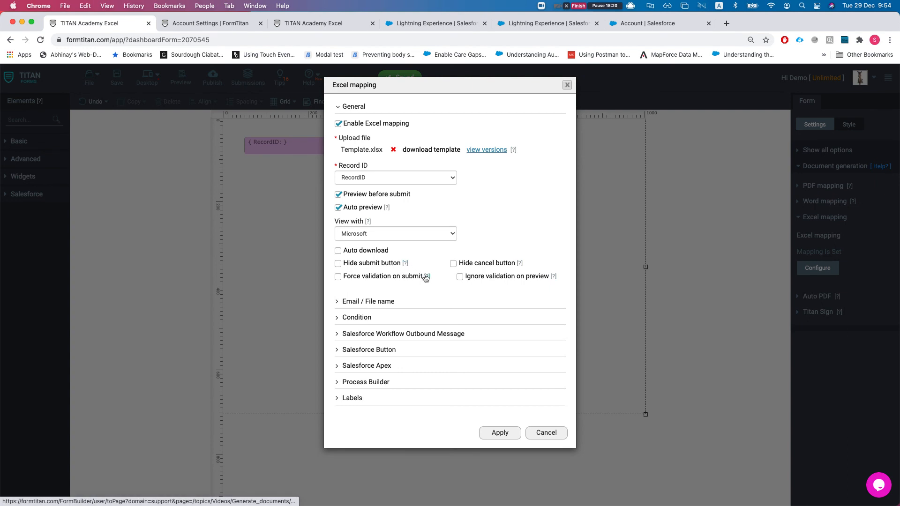
left_click(352, 352)
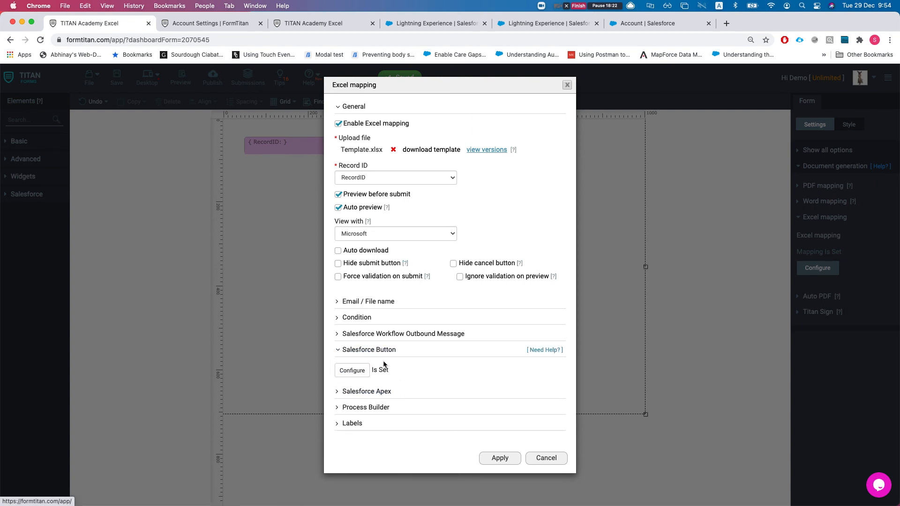
Step: Open the Salesforce Button settings and expand the Edit and send mail options
left_click(352, 370)
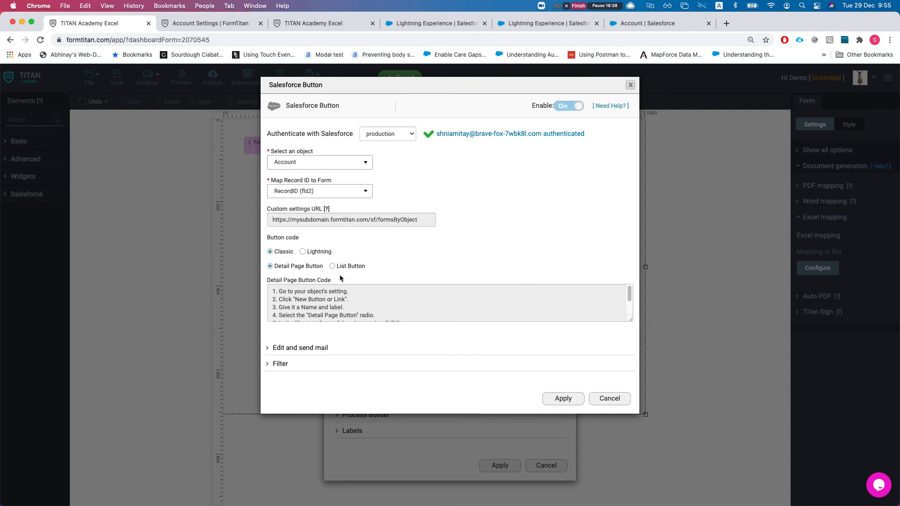
left_click(307, 348)
scroll(399, 290, "down", 5)
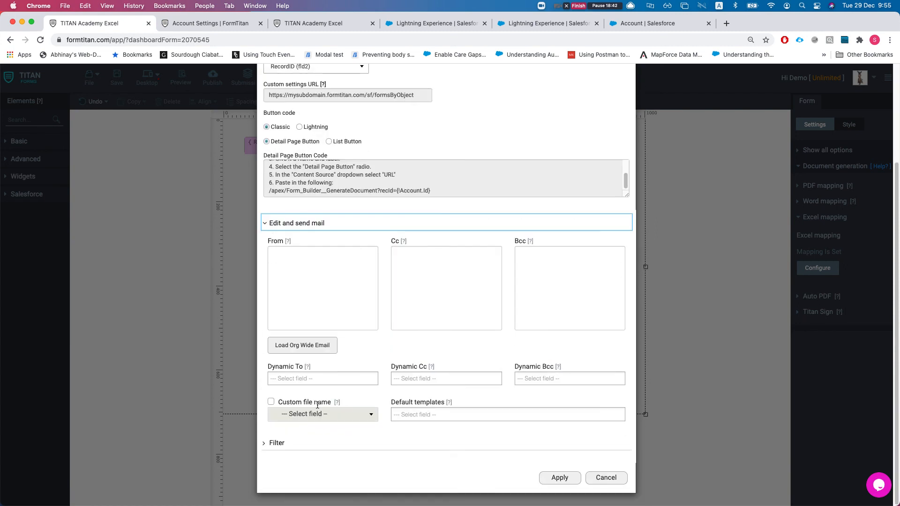
Step: Try the custom file name field list, leave custom file name off, and expand Filter
left_click(271, 403)
left_click(317, 415)
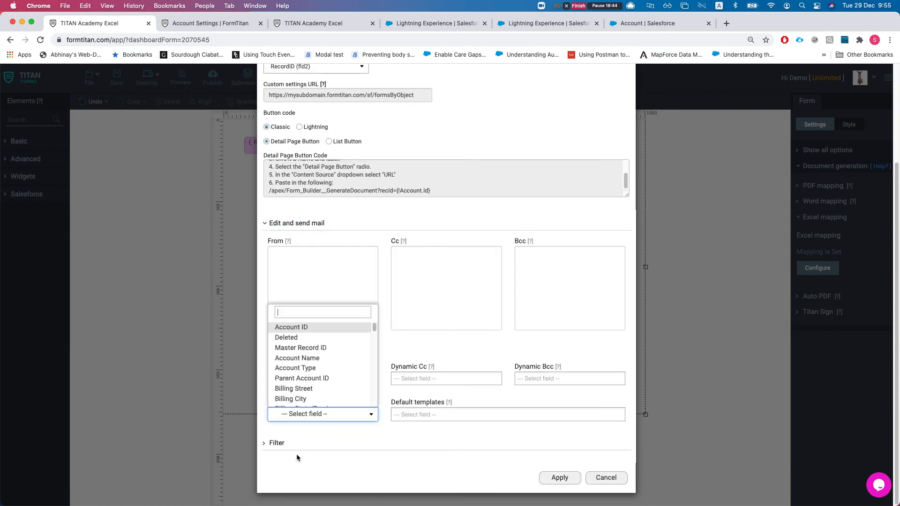
scroll(313, 354, "down", 5)
scroll(313, 354, "down", 5)
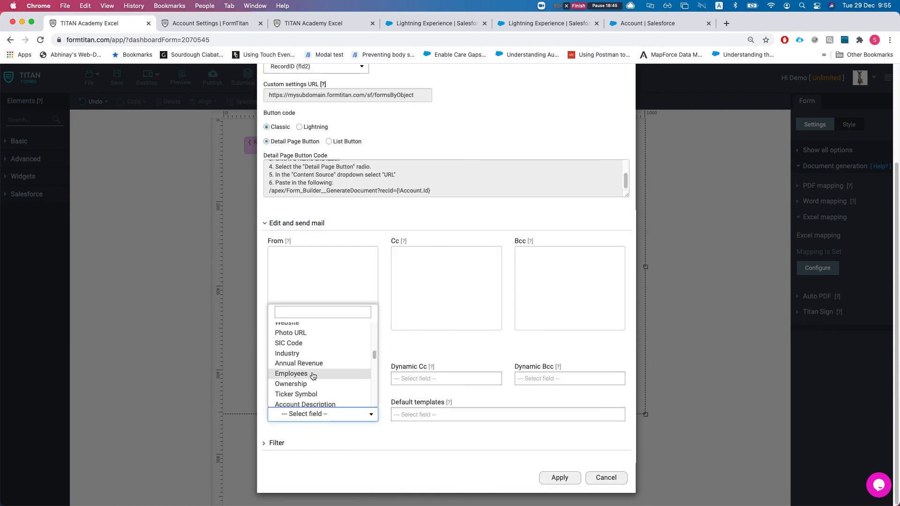
left_click(443, 359)
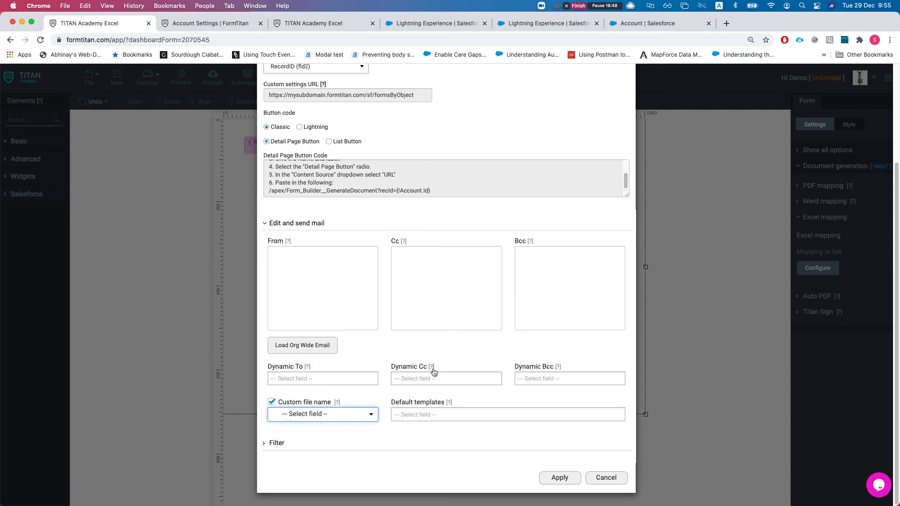
left_click(271, 402)
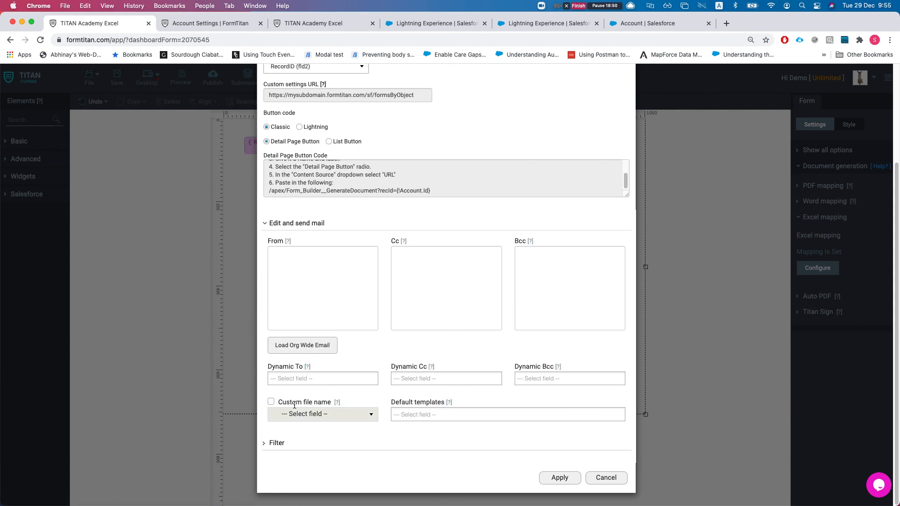
left_click(272, 443)
scroll(316, 442, "down", 1)
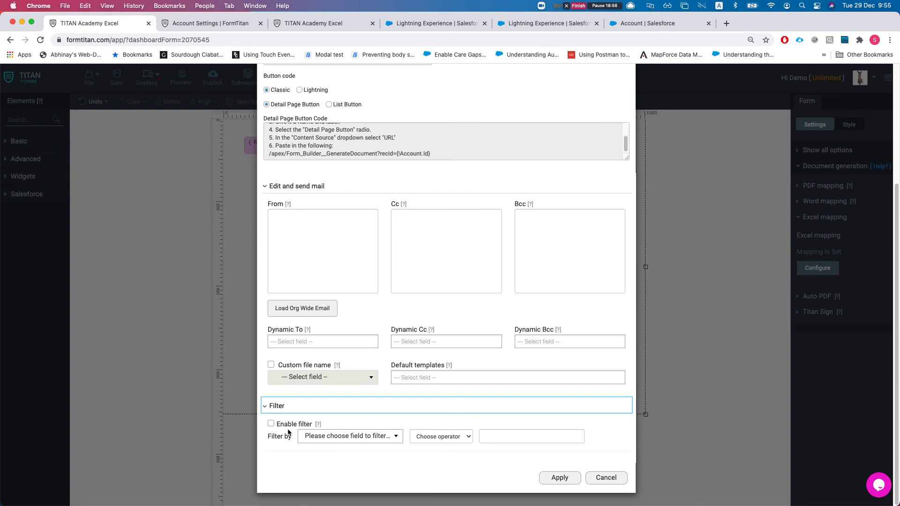
left_click(271, 424)
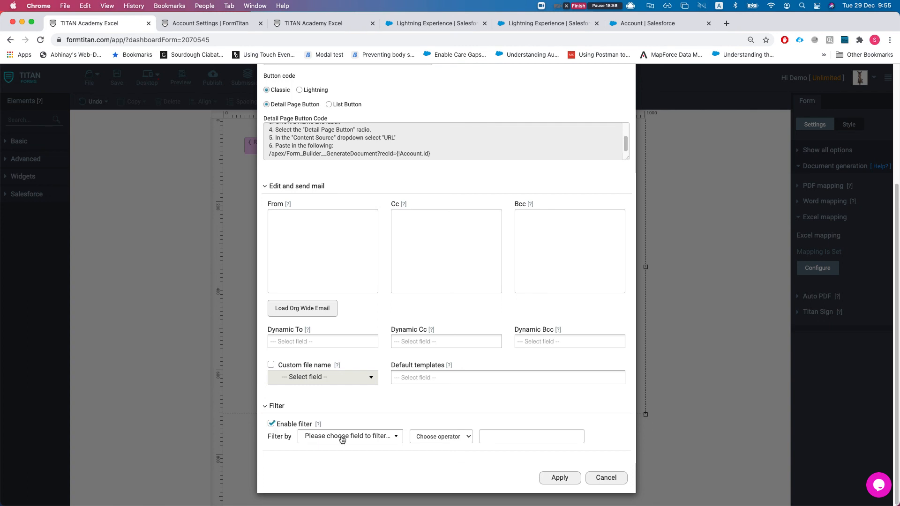
left_click(341, 438)
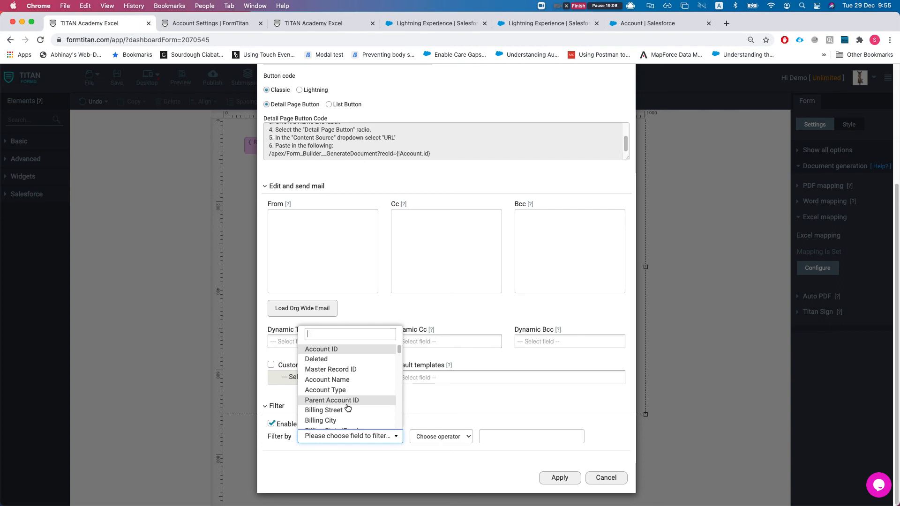
scroll(348, 408, "down", 2)
scroll(348, 415, "up", 2)
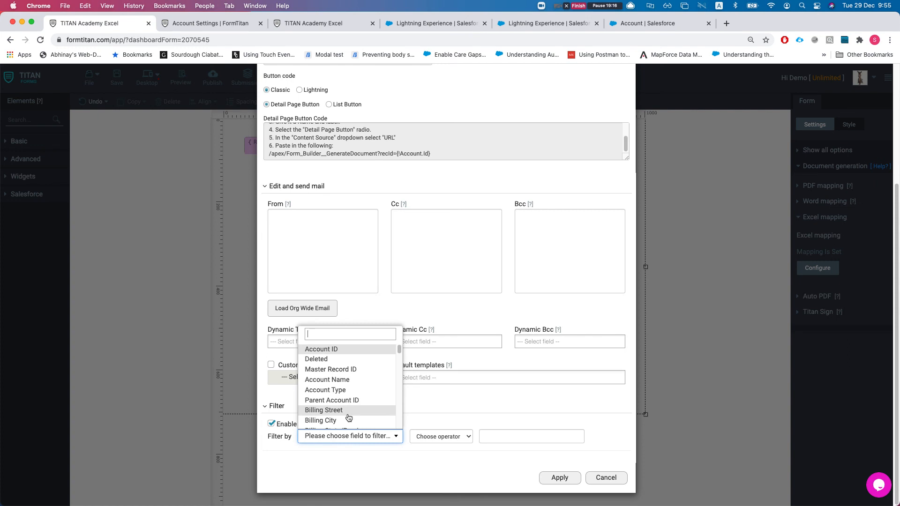
scroll(346, 396, "down", 5)
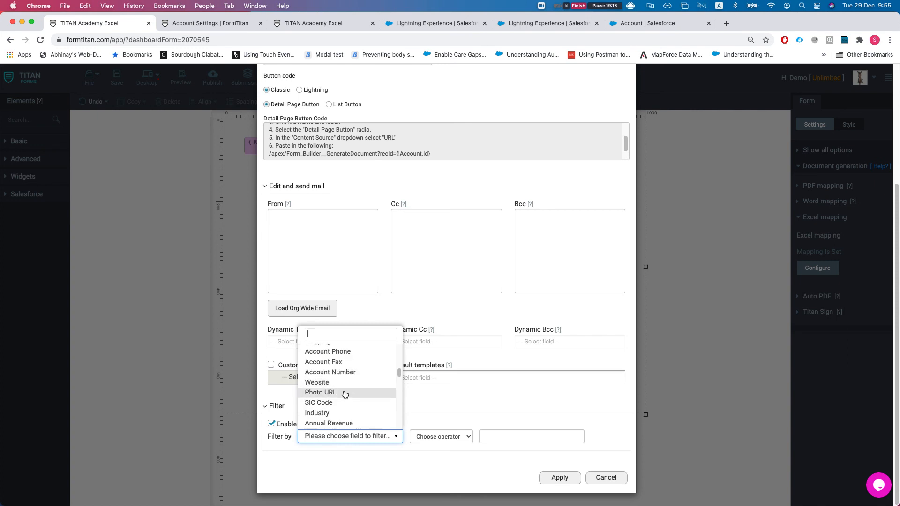
scroll(342, 412, "down", 5)
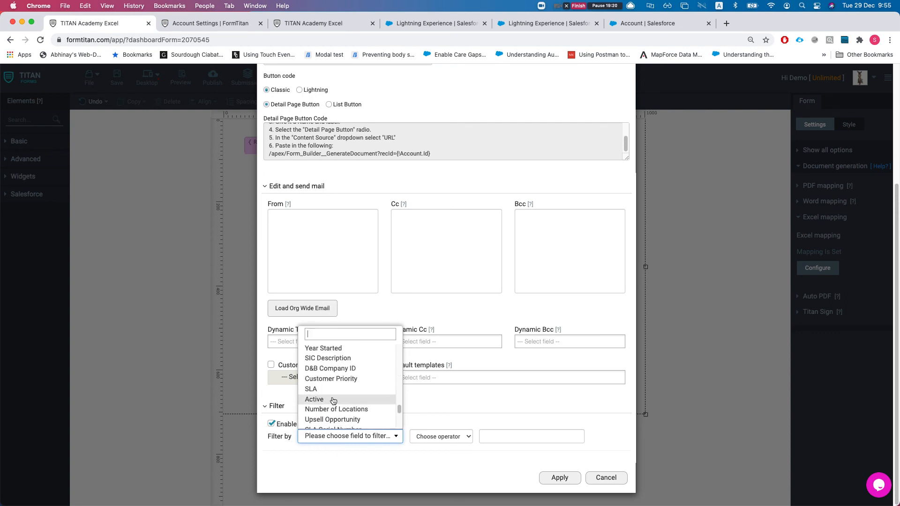
left_click(355, 442)
left_click(356, 438)
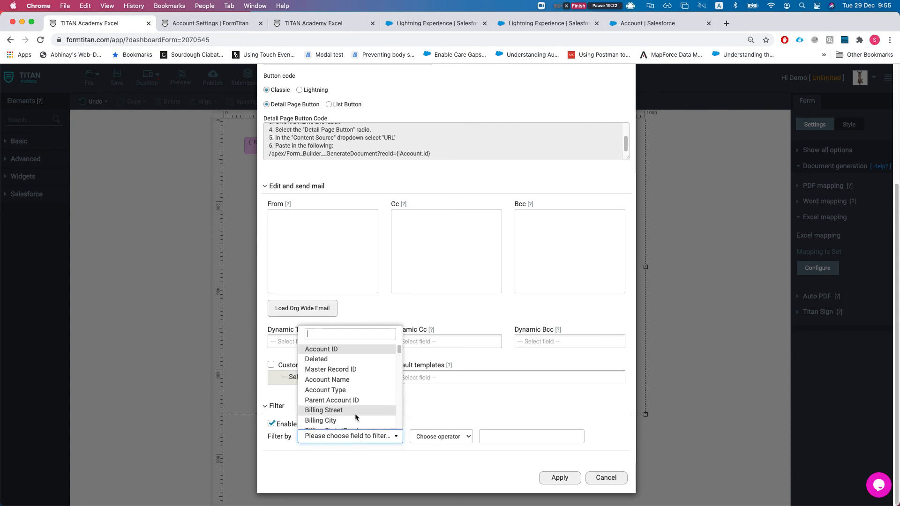
left_click(450, 438)
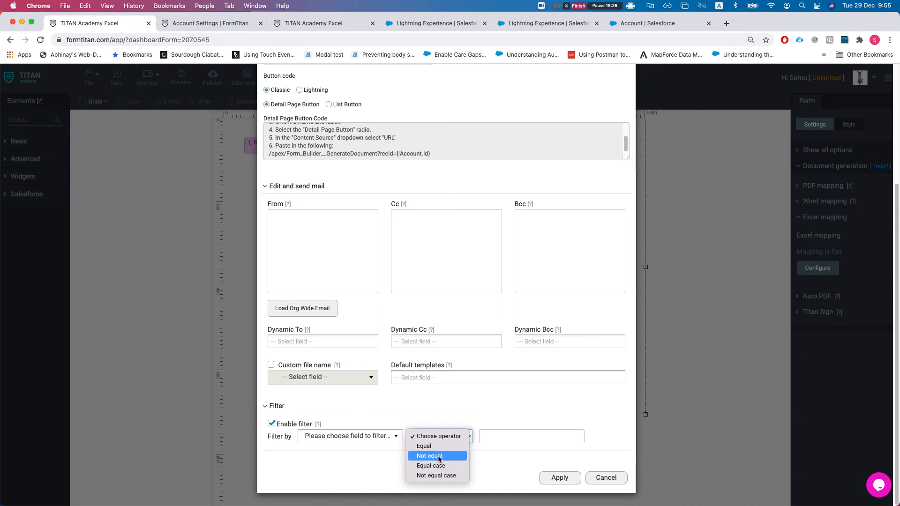
left_click(490, 437)
left_click(487, 437)
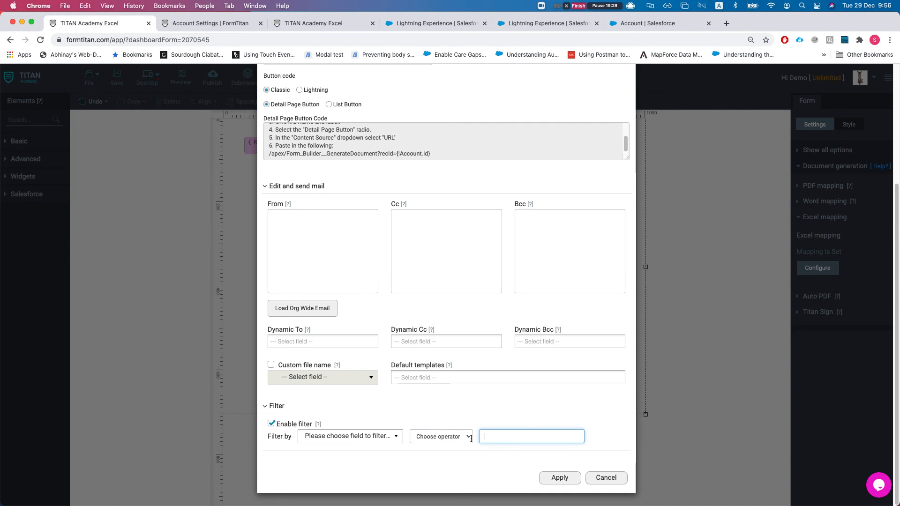
left_click(271, 424)
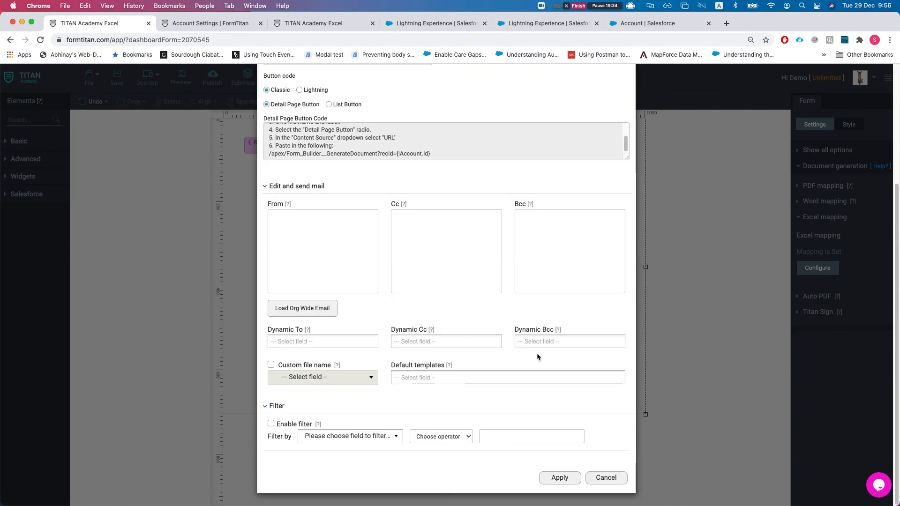
scroll(455, 374, "up", 5)
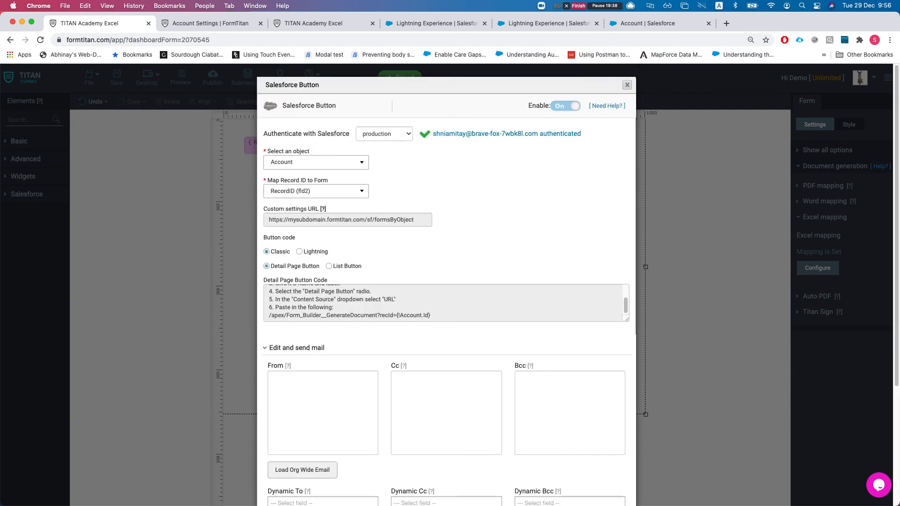
Step: Close the Salesforce Button and Excel mapping settings and close the opportunity tab
left_click(626, 86)
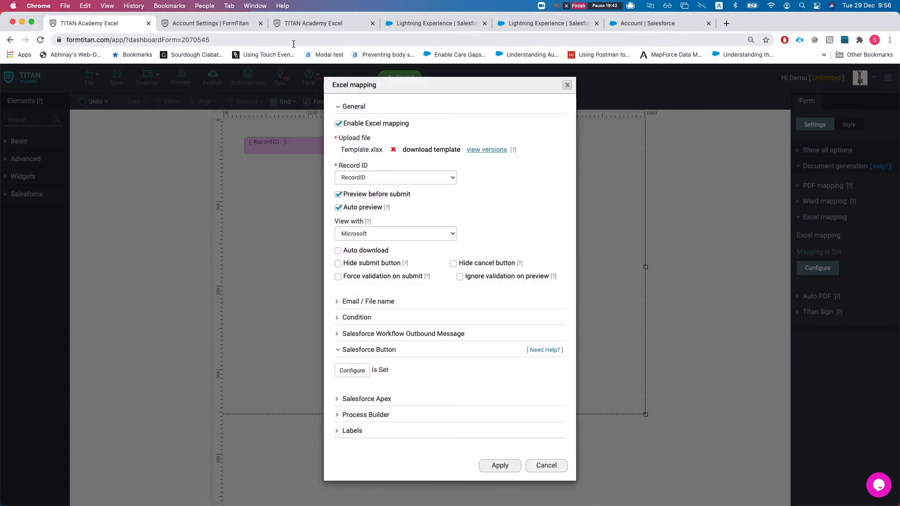
left_click(569, 84)
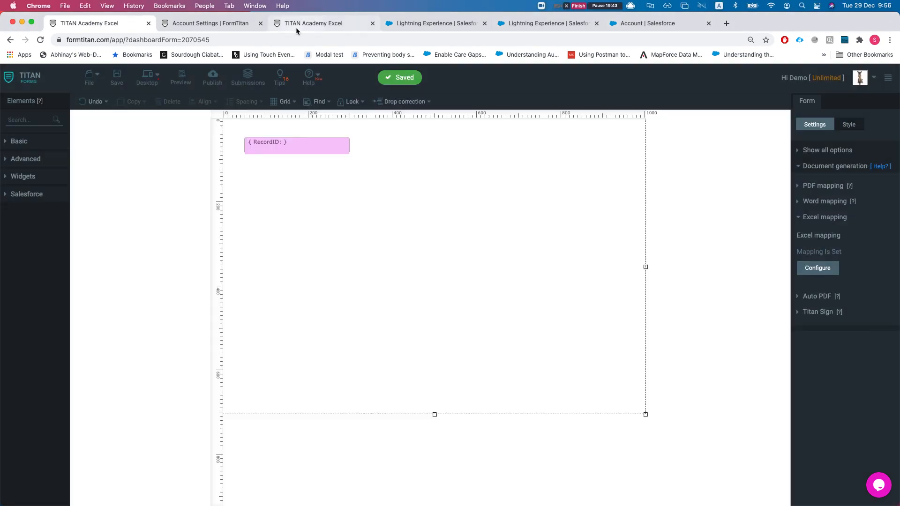
left_click(232, 28)
left_click(343, 25)
left_click(426, 24)
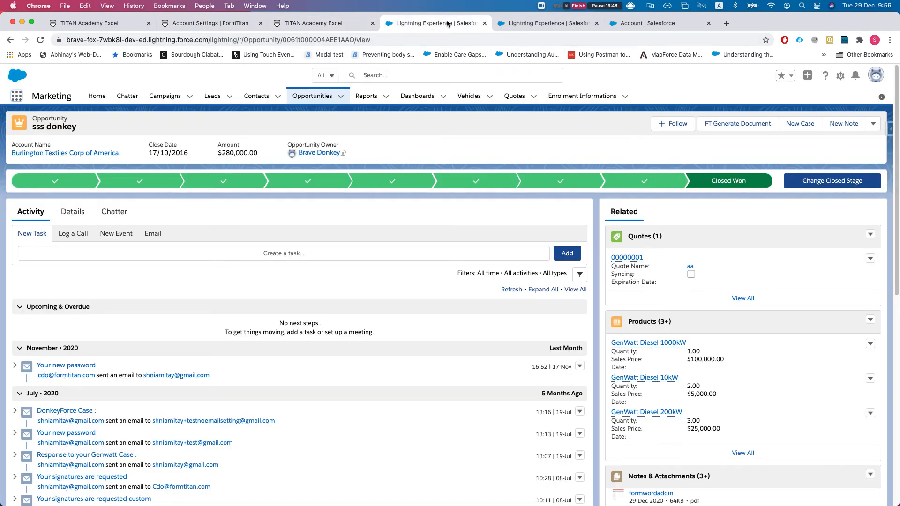
left_click(484, 24)
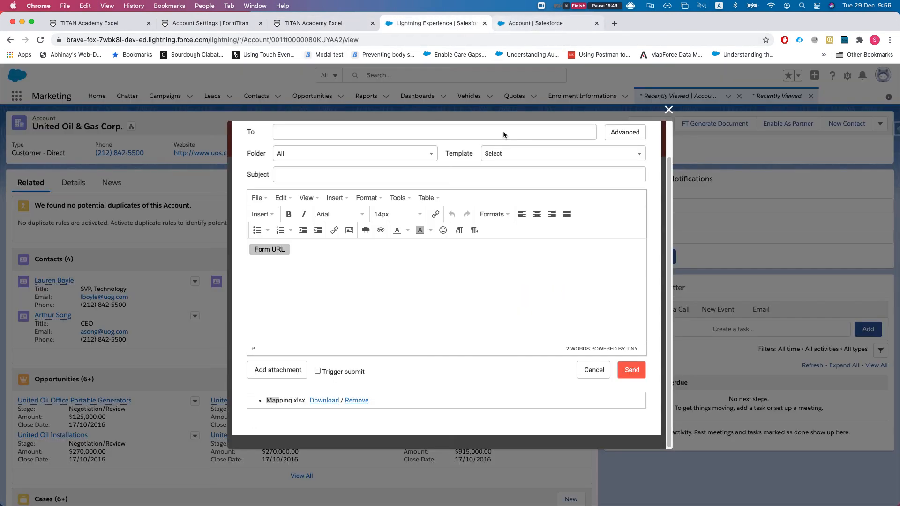
Step: Cancel the pending email and generate the TITAN Academy Excel document again
left_click(585, 374)
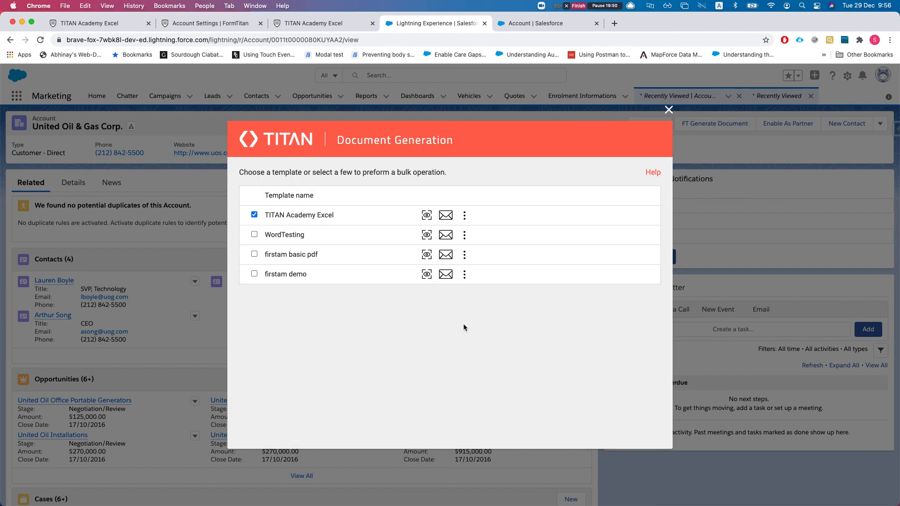
left_click(466, 216)
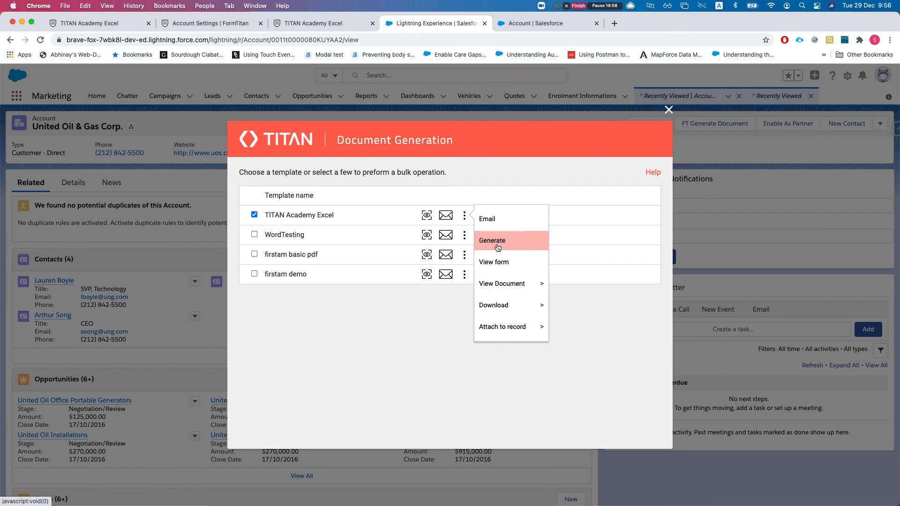
left_click(498, 247)
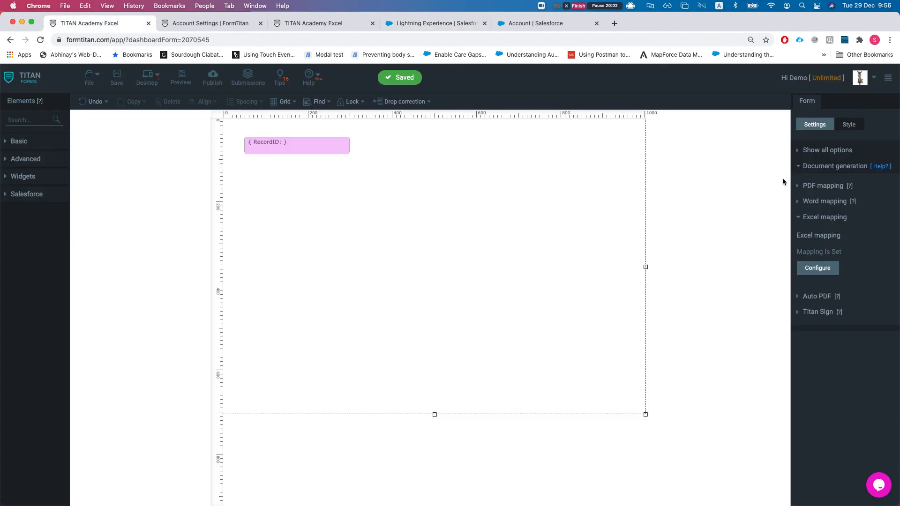
Step: Expand Salesforce integration, edit Push to Salesforce, and add a new object
left_click(829, 169)
left_click(823, 210)
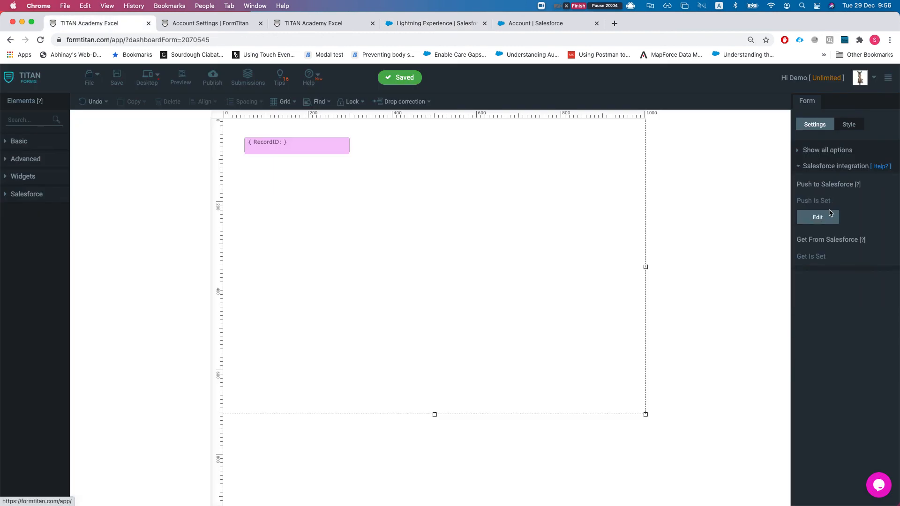
left_click(818, 218)
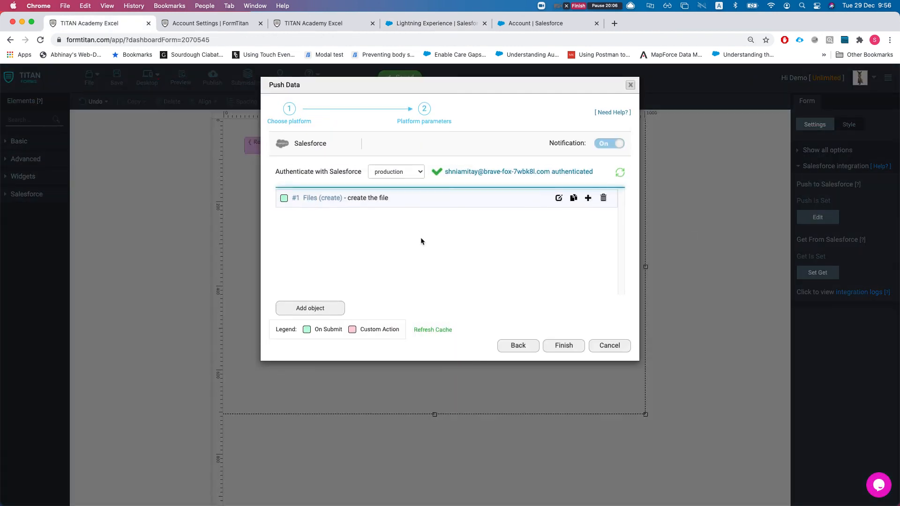
left_click(300, 310)
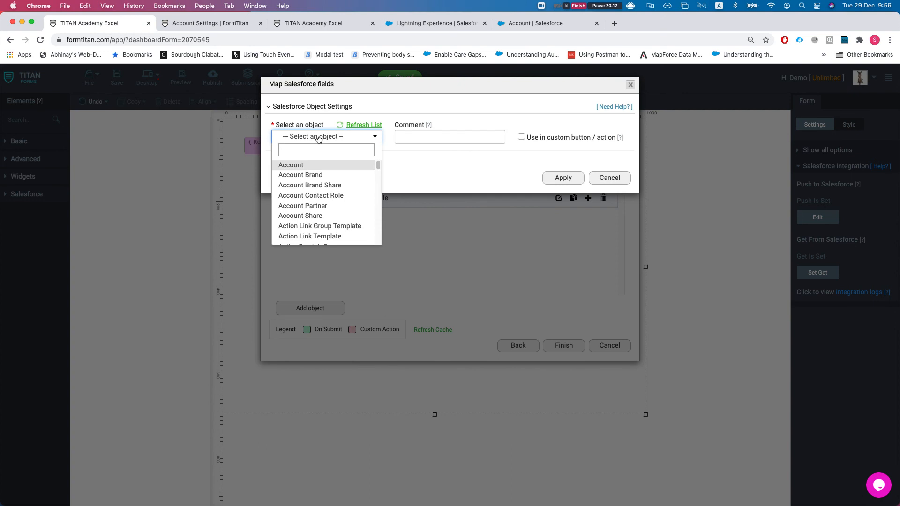
Step: Pick Account as the object, comment it 'up', and set its action to Update
left_click(310, 165)
left_click(439, 139)
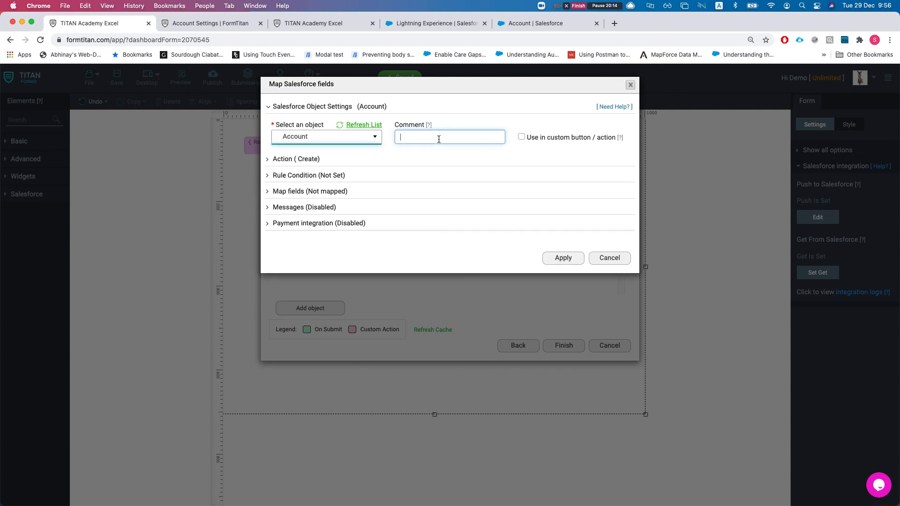
type("update the acc")
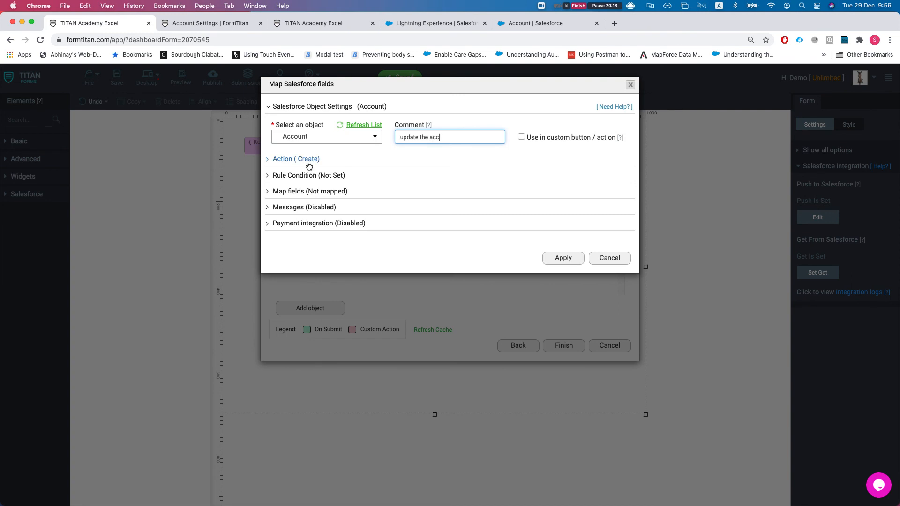
left_click(287, 159)
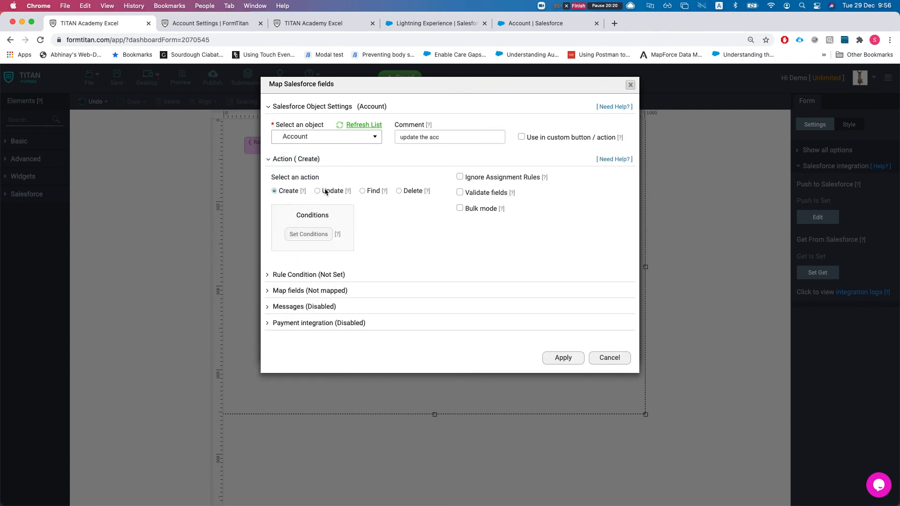
left_click(322, 191)
Step: Match the update on Account ID Equals the form's RecordID field
left_click(307, 232)
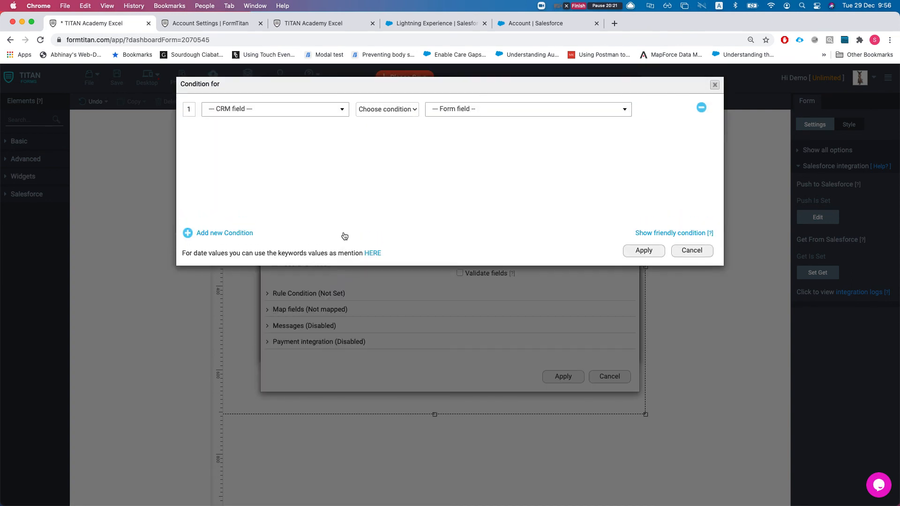
left_click(240, 112)
left_click(232, 170)
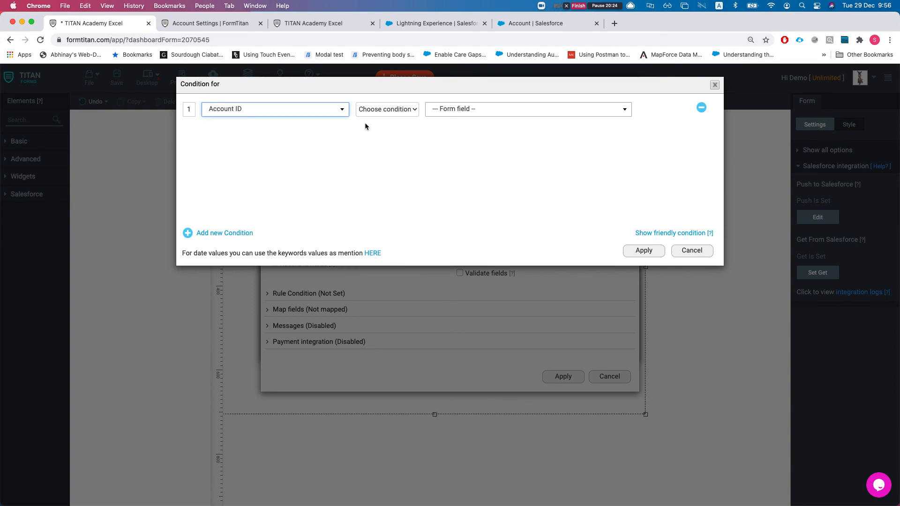
left_click(373, 109)
left_click(372, 120)
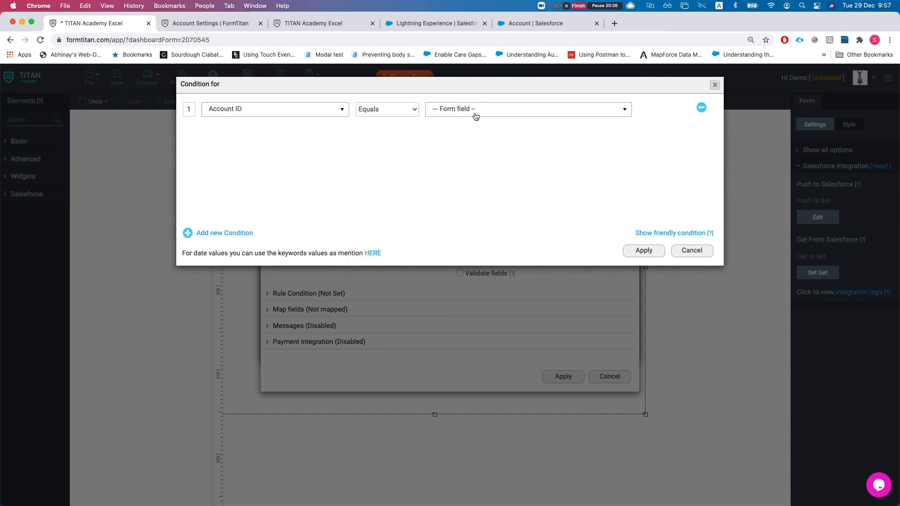
left_click(482, 109)
type("rec")
left_click(459, 139)
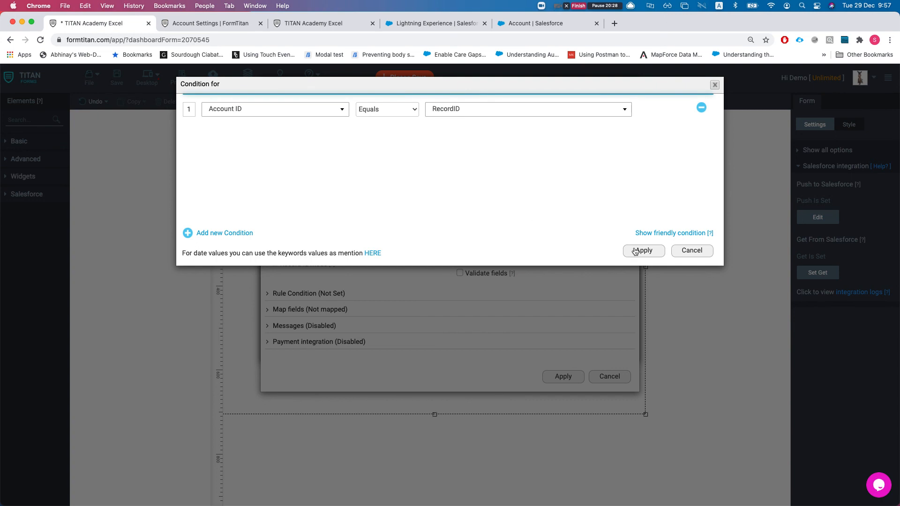
left_click(636, 252)
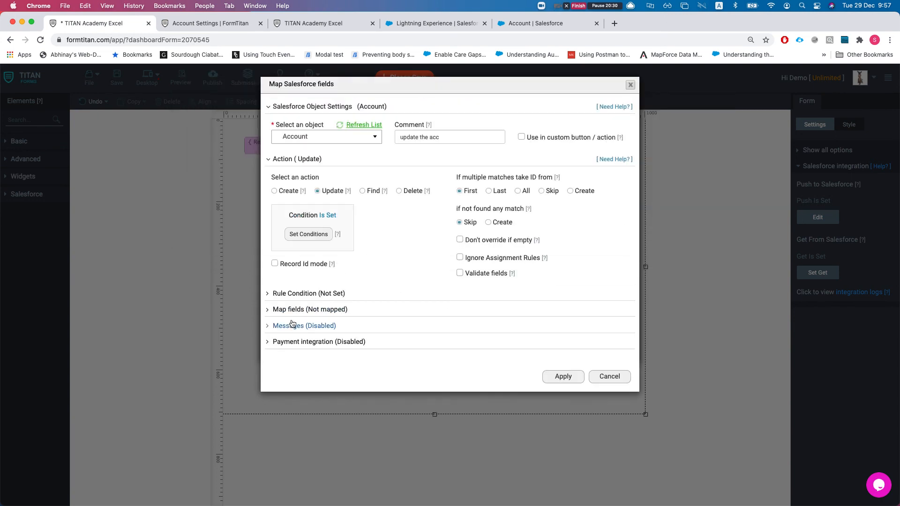
Step: Open the field mapping via Set Mapping, then check the Salesforce Account setup page
left_click(296, 312)
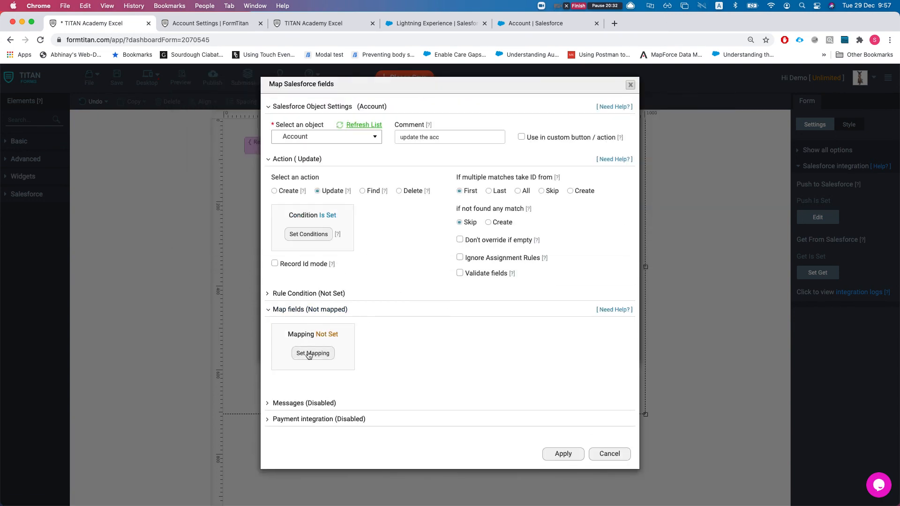
left_click(310, 355)
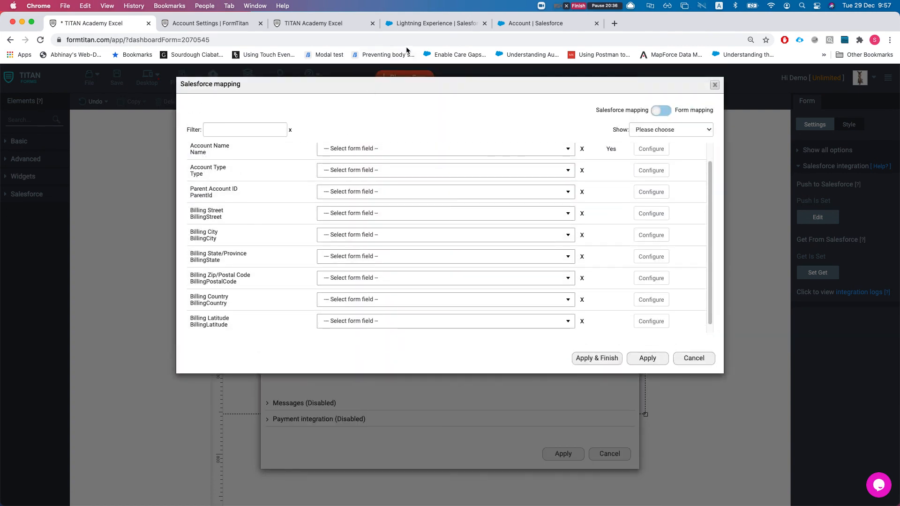
left_click(426, 24)
left_click(534, 23)
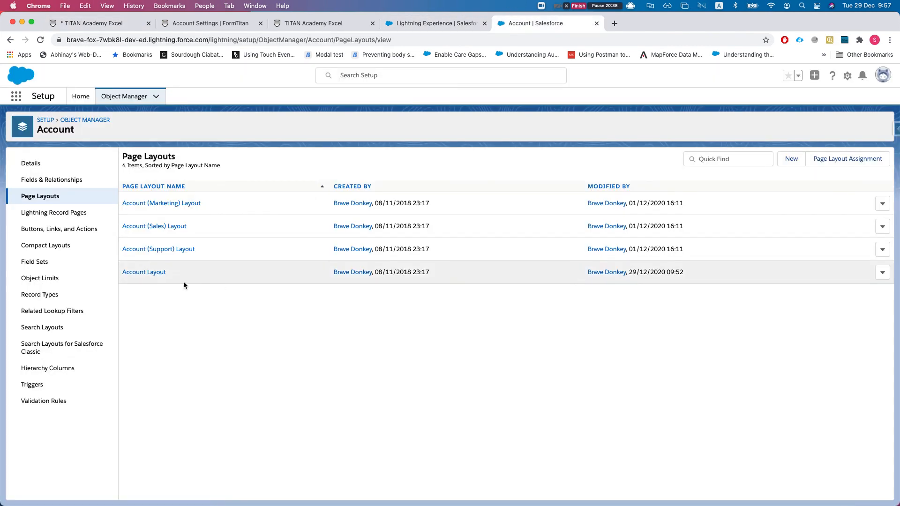
Step: Check United Oil & Gas Corp.'s current Account Number in Details, then return to FormTitan's mapping
left_click(471, 23)
left_click(669, 109)
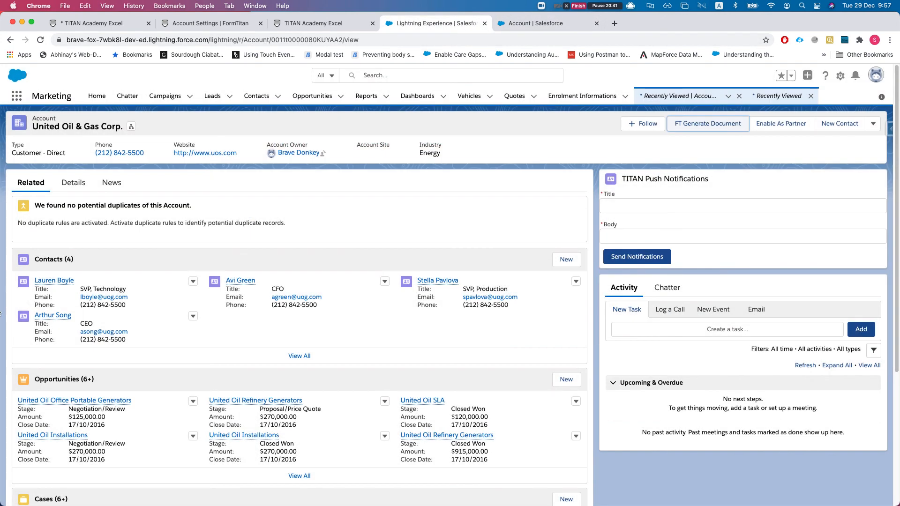
left_click(73, 184)
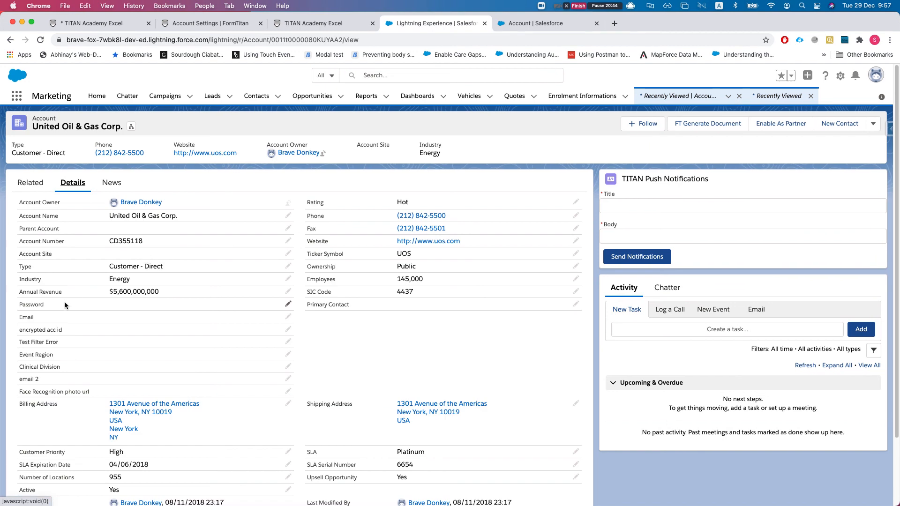
double_click(130, 241)
double_click(131, 239)
key("super+c")
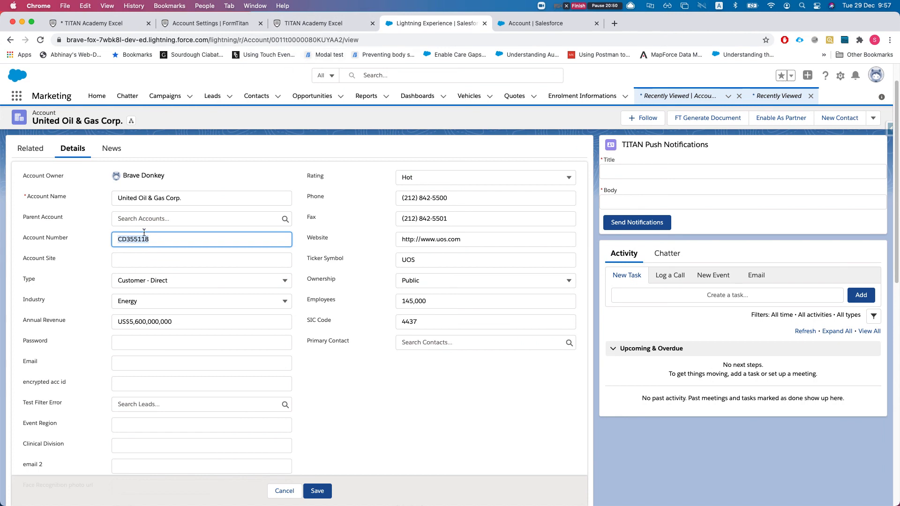
left_click(212, 25)
left_click(94, 29)
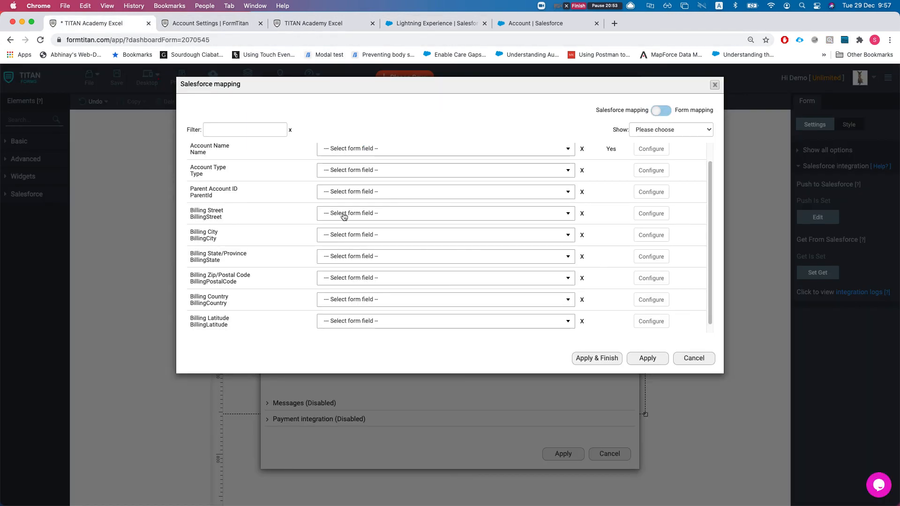
Step: Filter the Account update field mappings down to the Account Number field
left_click(218, 128)
type("acc nu")
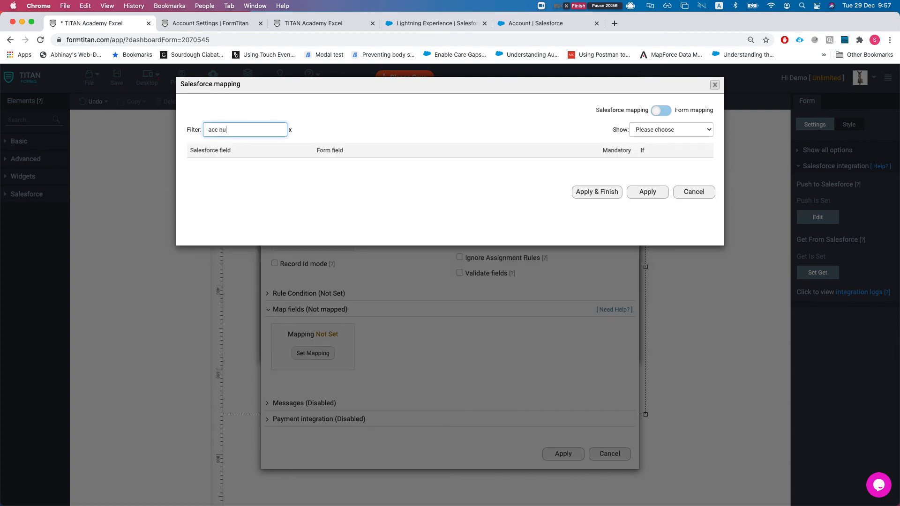
key("BackSpace")
key("BackSpace")
key("super+a")
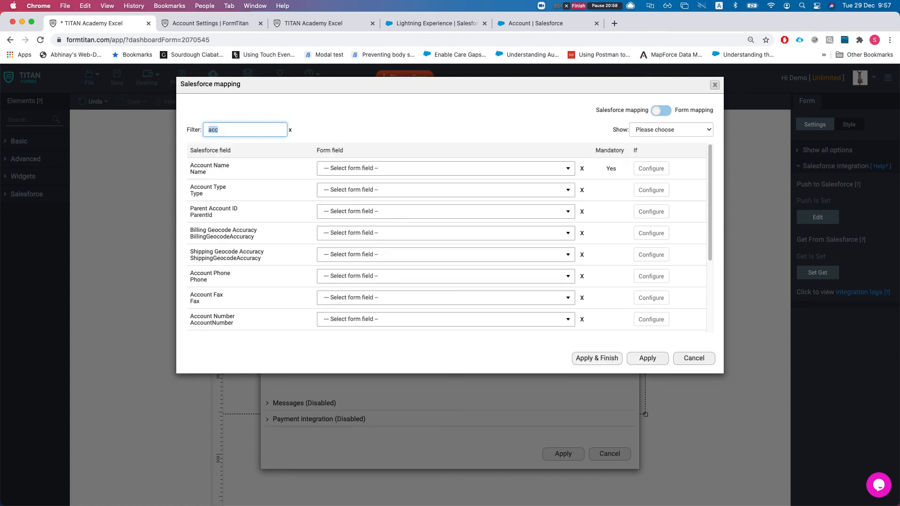
type("num")
Step: Map Account Number to a fixed Other value, changing the pasted number's CD prefix to FF355118
left_click(364, 173)
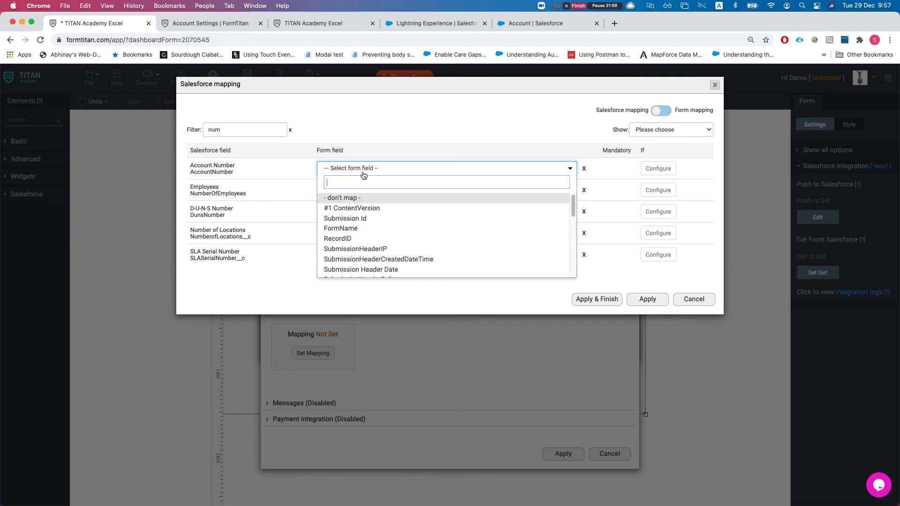
type("other")
key("Return")
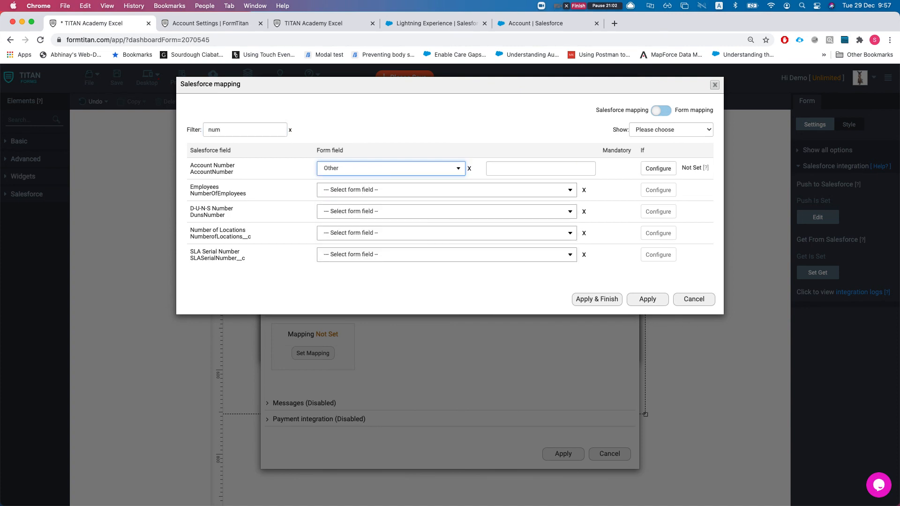
left_click(513, 174)
key("super+v")
left_click_drag(499, 169, 476, 170)
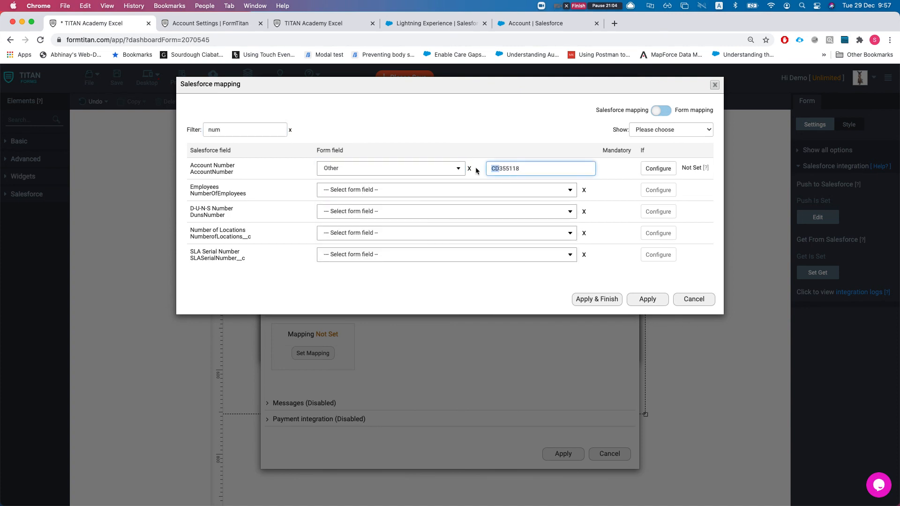
type("FF")
Step: Apply the mapping and push settings, then finish to save the form
left_click(647, 300)
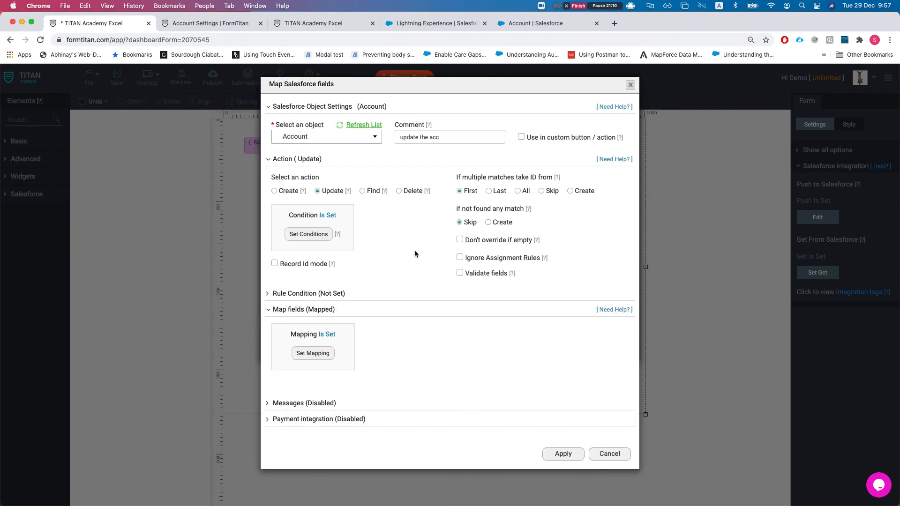
left_click(571, 453)
left_click(554, 348)
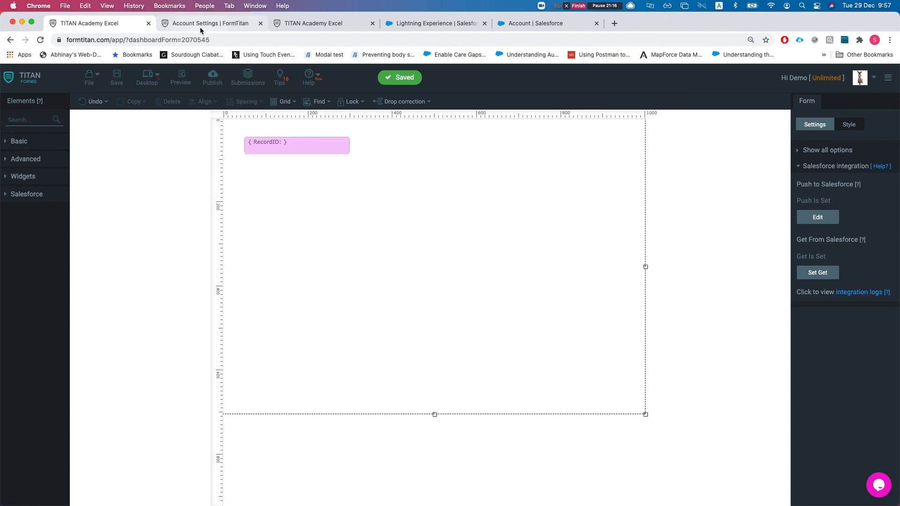
Step: Close the thank-you tab and generate the TITAN Academy Excel document for United Oil & Gas Corp
left_click(290, 24)
key("super+w")
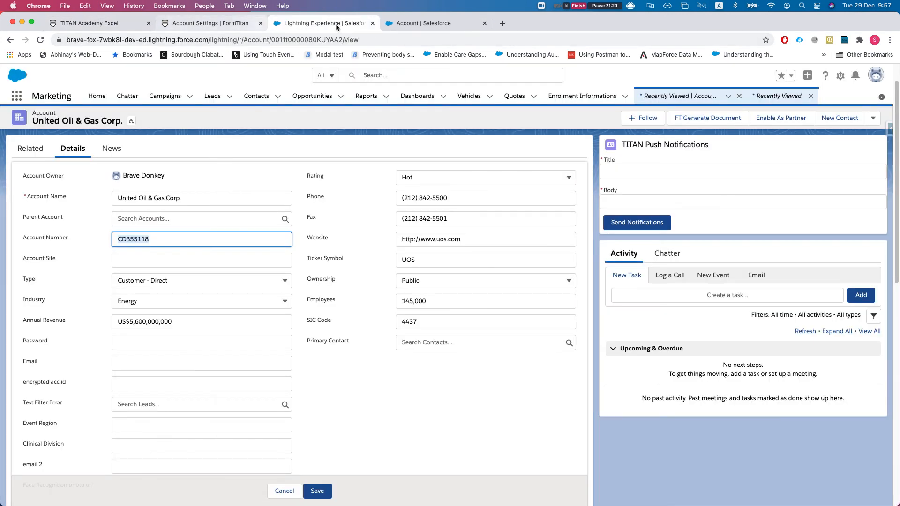
left_click(708, 118)
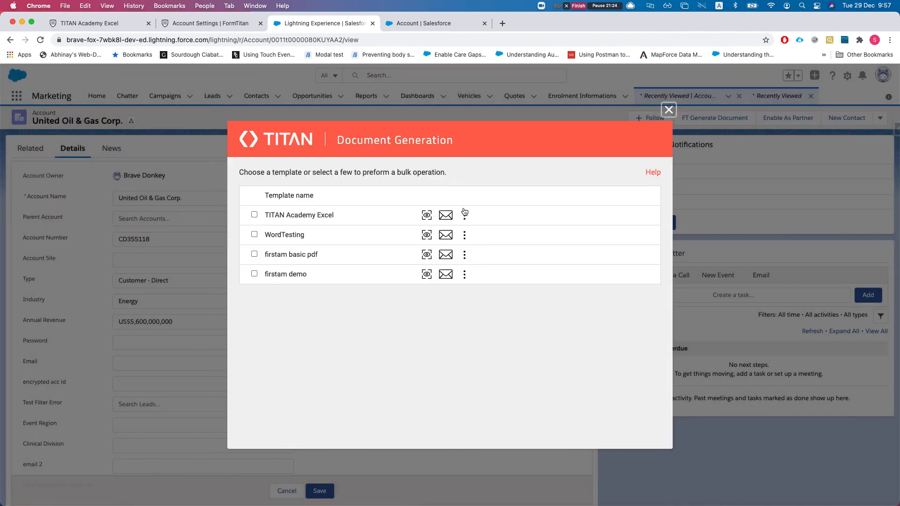
left_click(465, 215)
left_click(501, 239)
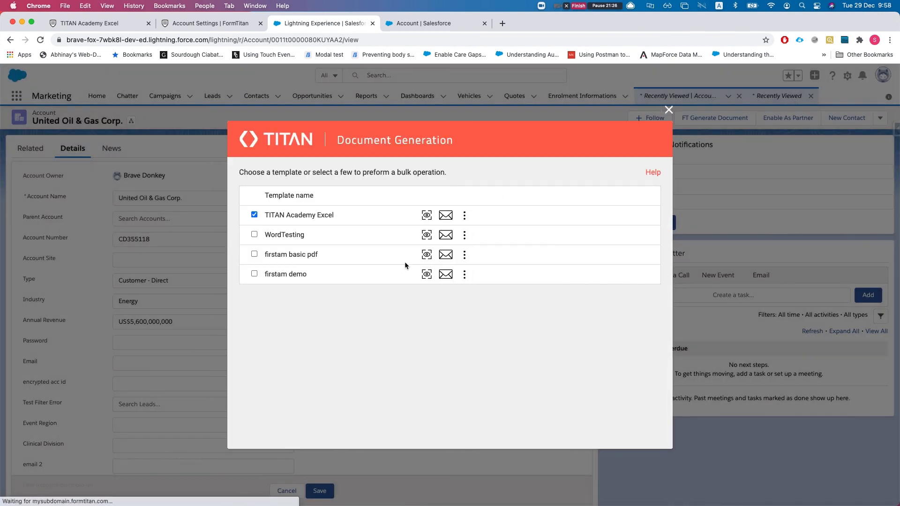
left_click(120, 23)
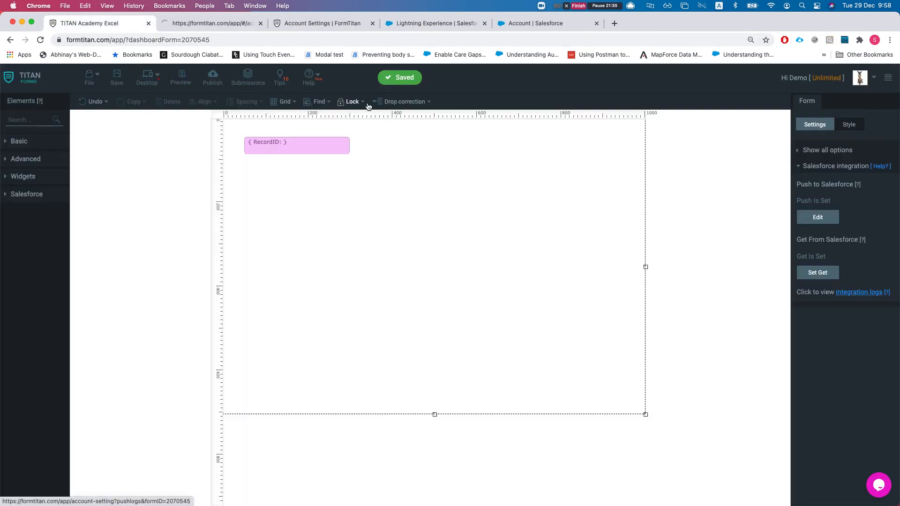
Step: Inspect the latest push log entry's method and Salesforce user ID
left_click(221, 23)
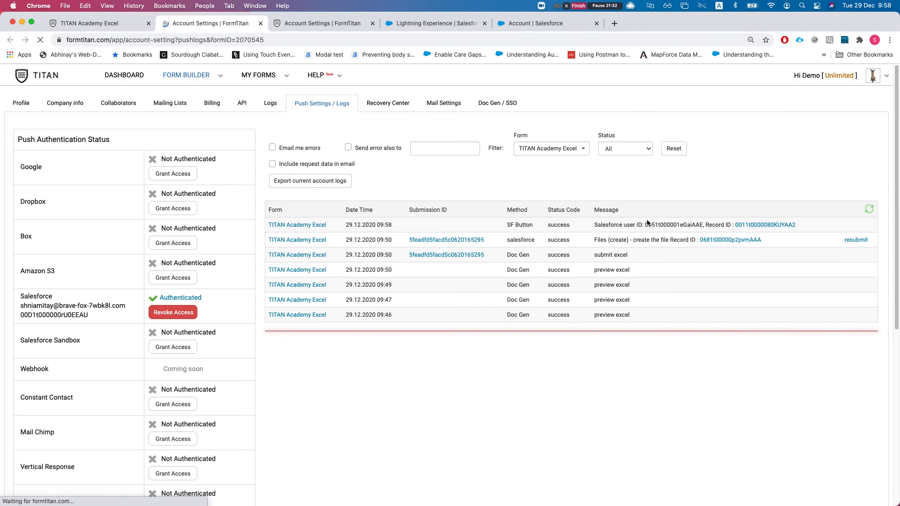
left_click_drag(507, 225, 518, 226)
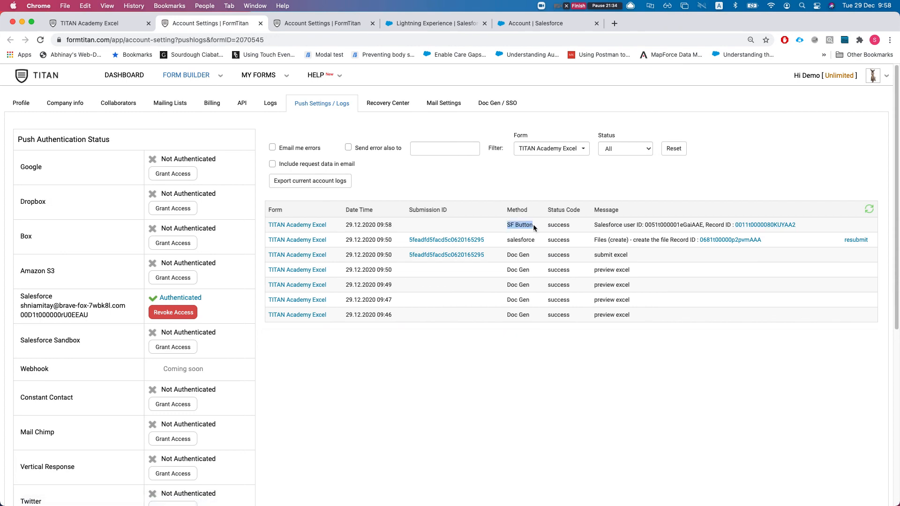
left_click(507, 227)
left_click_drag(651, 227, 693, 227)
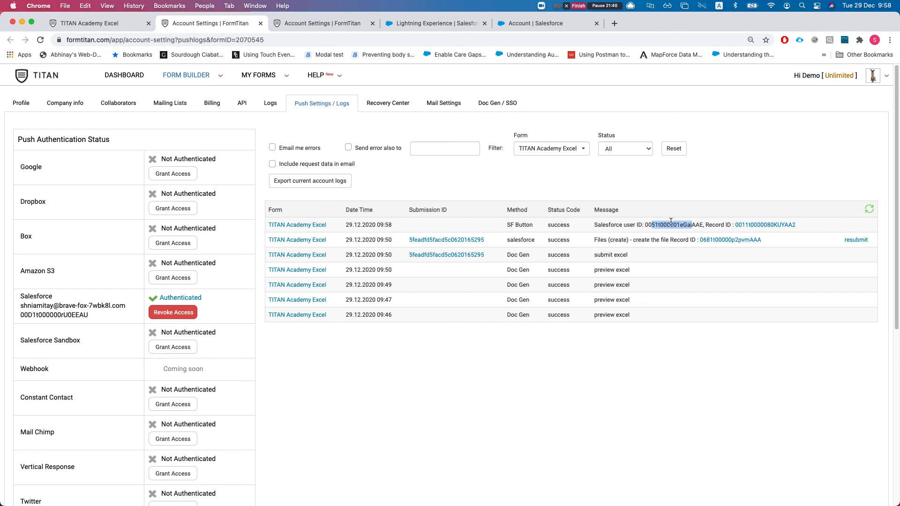
left_click(332, 226)
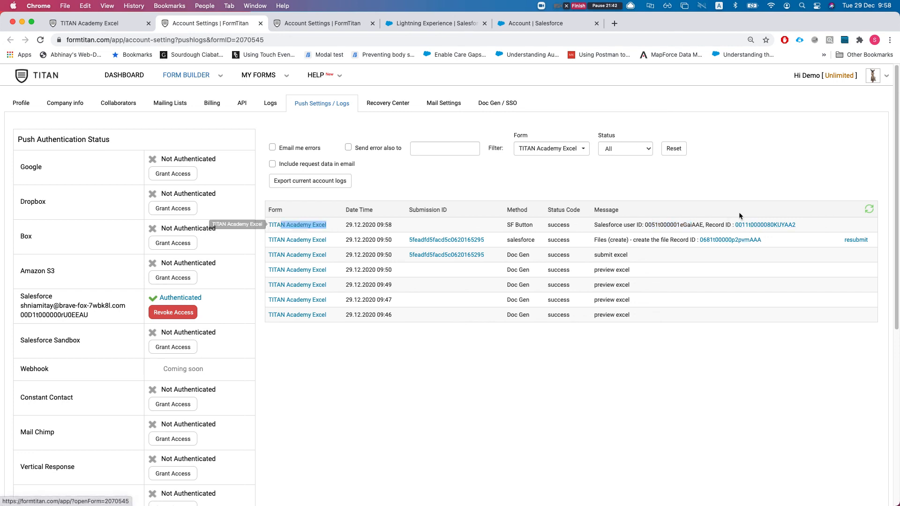
Step: Refresh the push logs and check the new Files (create) and Account (update) entries
left_click(869, 210)
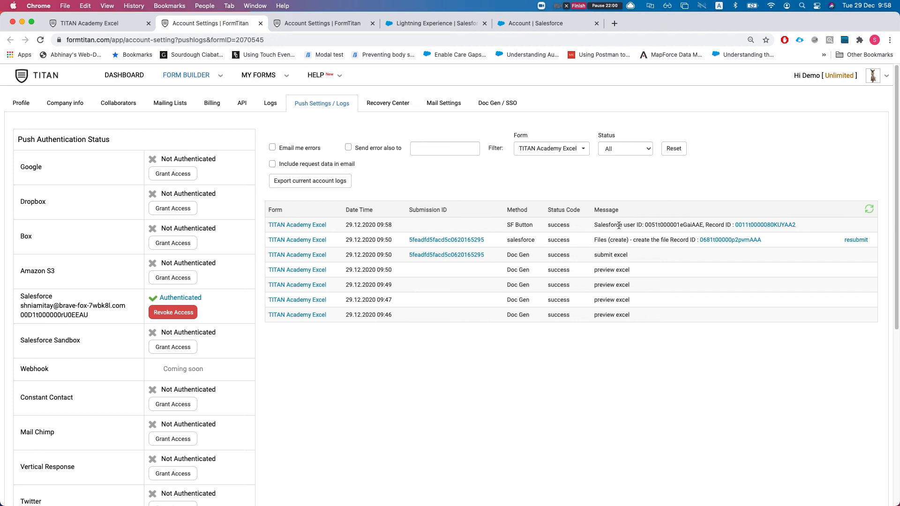
left_click(868, 209)
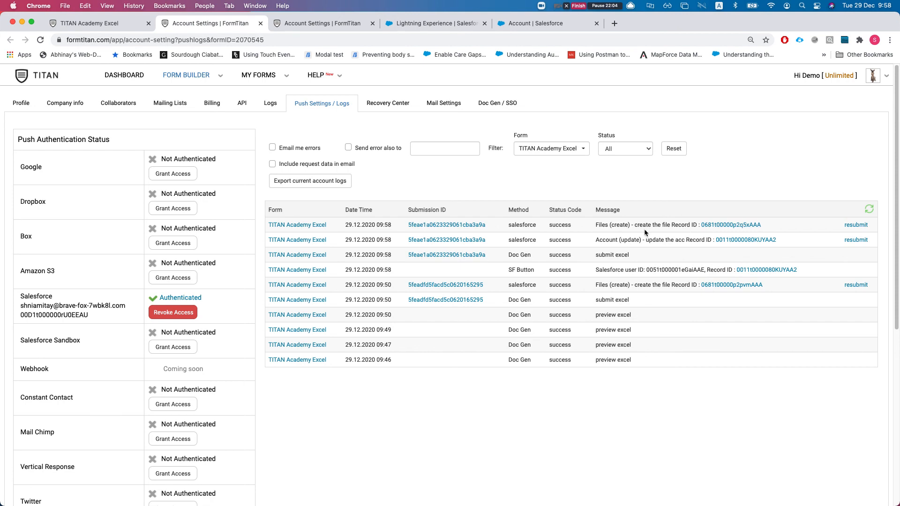
left_click_drag(602, 226, 655, 226)
left_click(654, 225)
left_click_drag(597, 242, 669, 240)
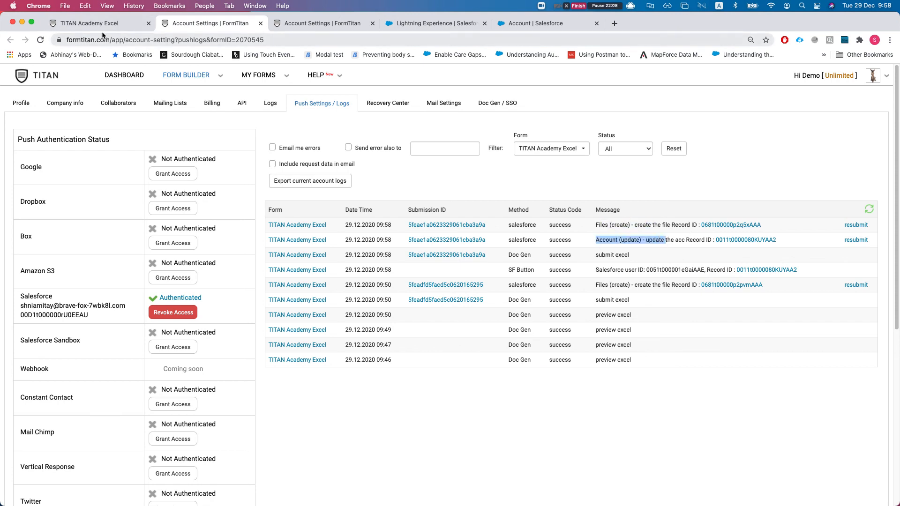
left_click(131, 23)
left_click(418, 26)
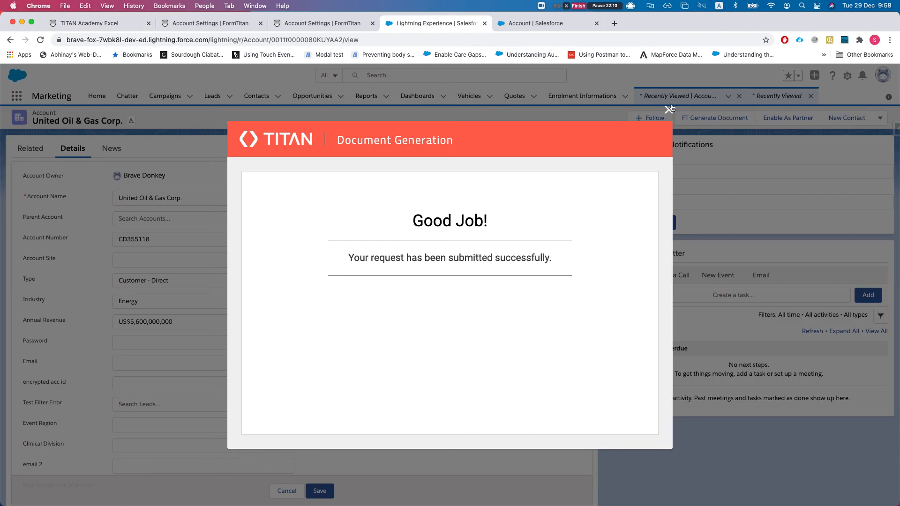
Step: Close the Good Job dialog and highlight Account Number FF355118 on the Details tab
left_click(667, 107)
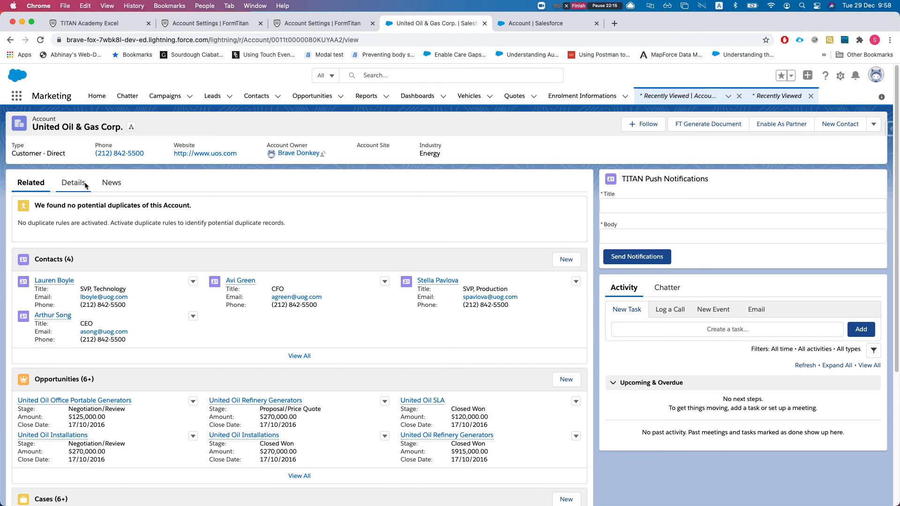
left_click(73, 182)
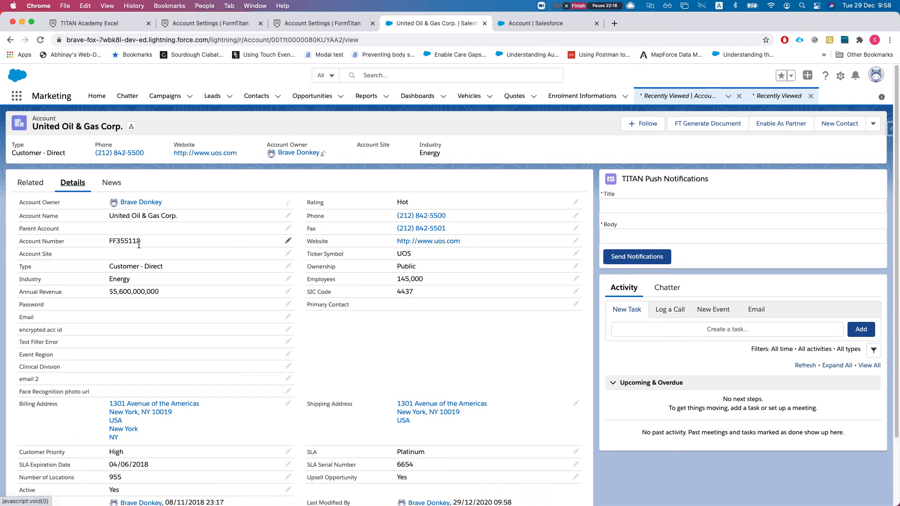
scroll(239, 246, "down", 1)
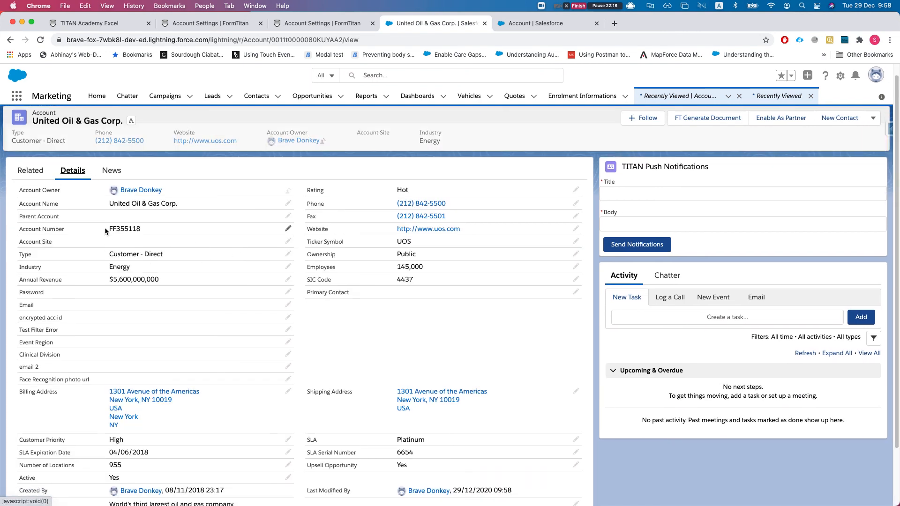
left_click_drag(105, 227, 136, 226)
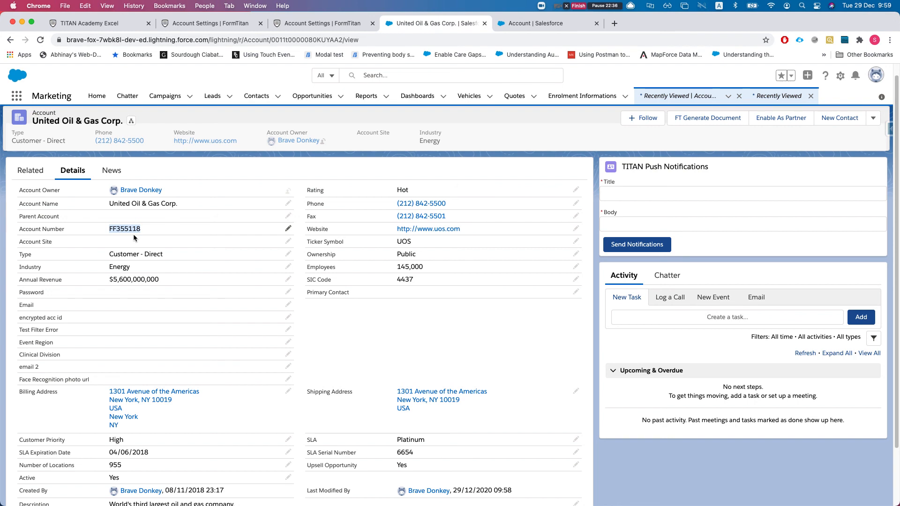
Step: Preview TITAN Academy Excel as Excel, comparing Sheet1 contacts with Sheet2 opportunities
left_click(685, 119)
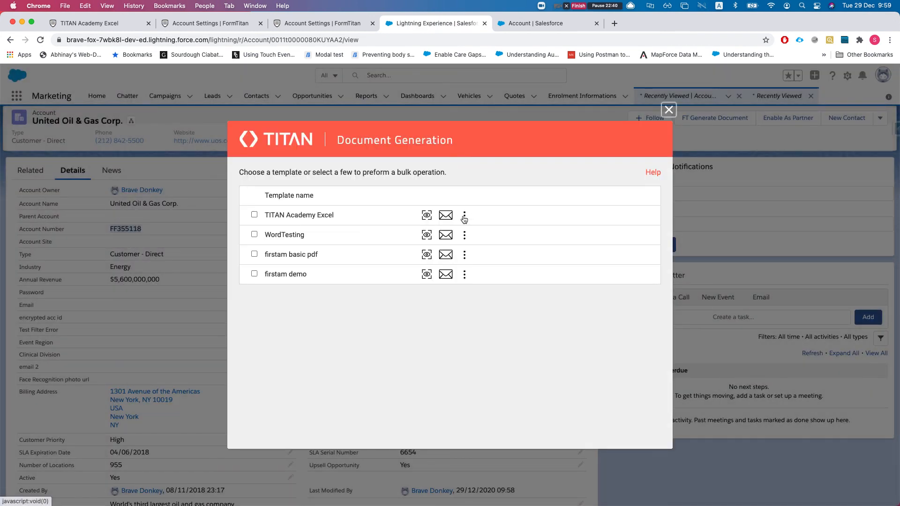
left_click(464, 217)
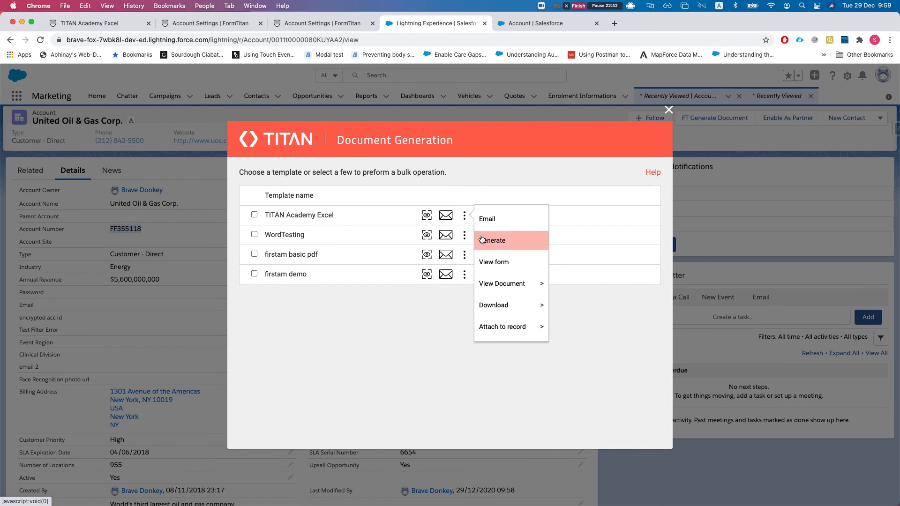
mouse_move(478, 286)
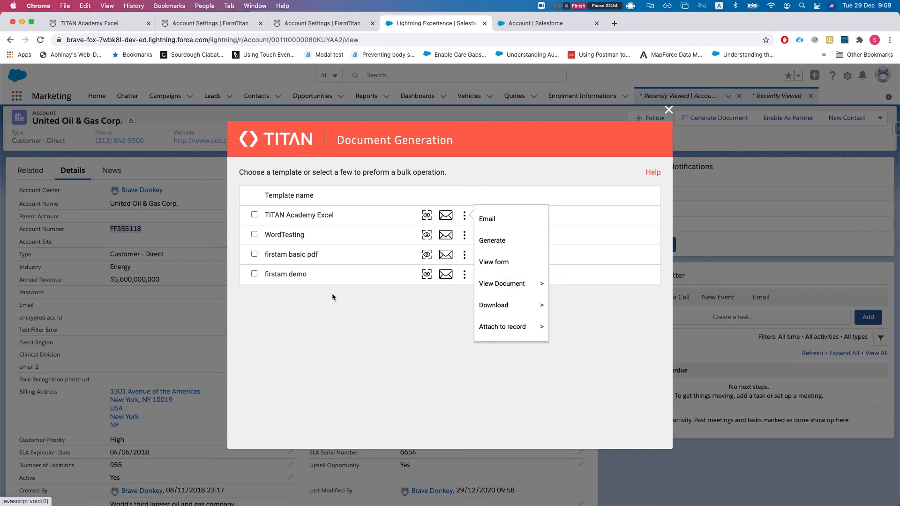
left_click(392, 220)
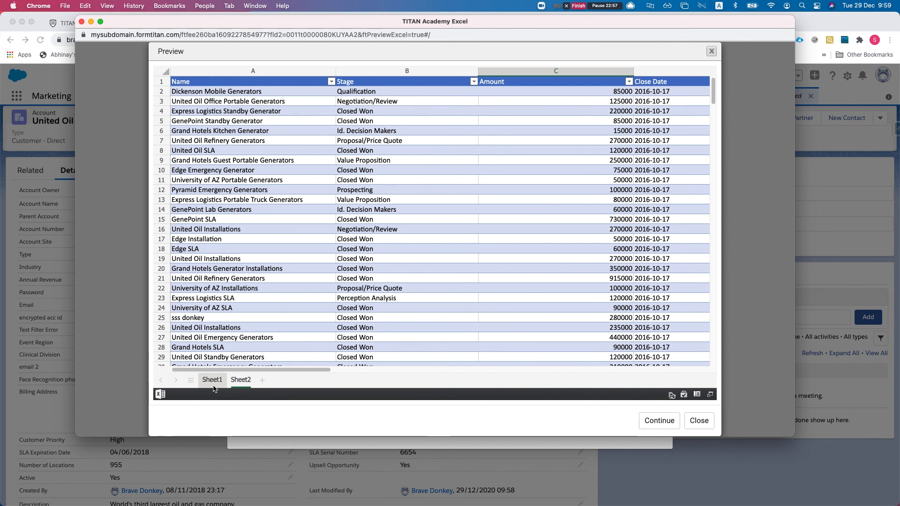
left_click(213, 387)
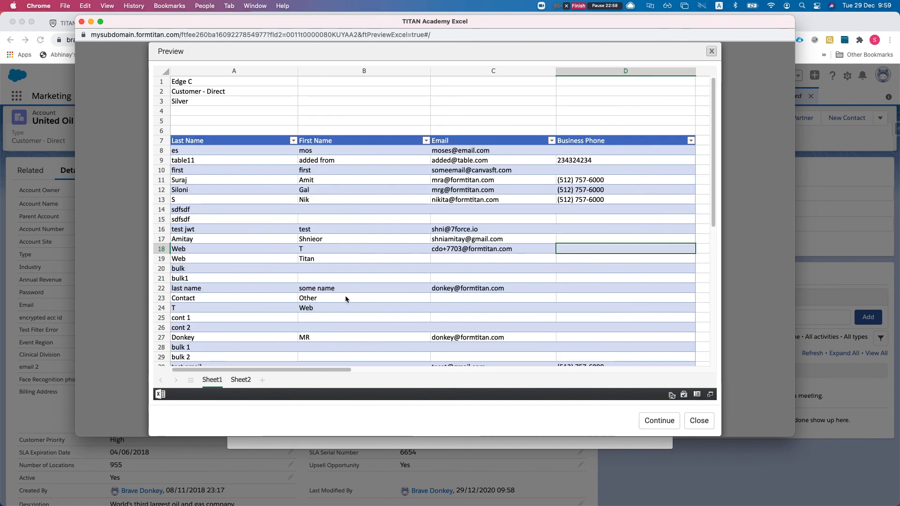
left_click(240, 379)
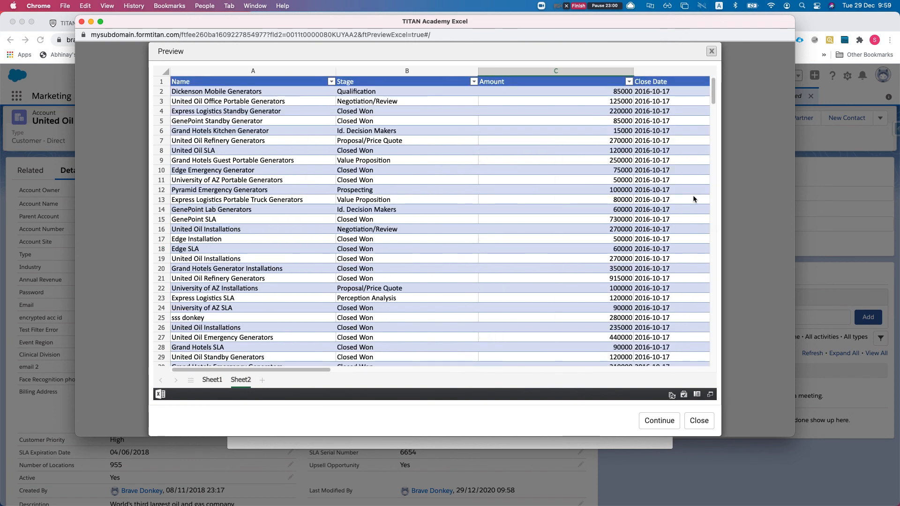